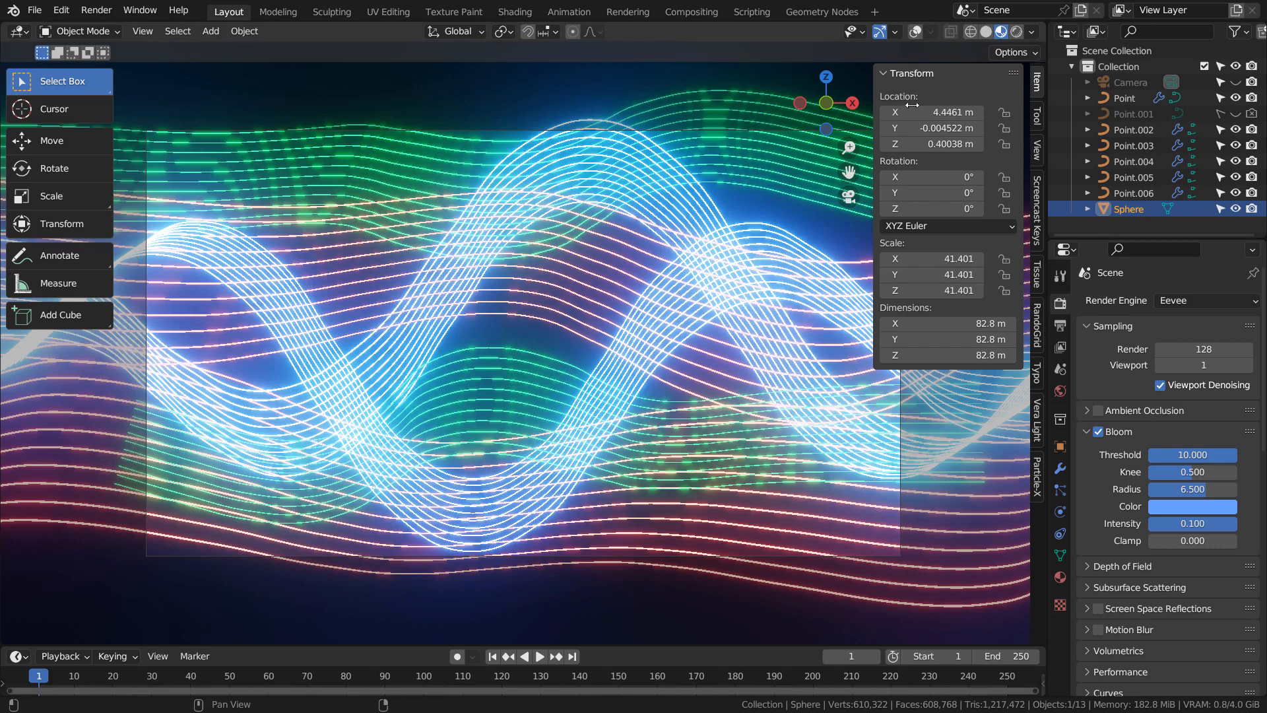
Enable the Screencast Keys display in the 3D viewport and hide the sidebar.
key(n)
key(n)
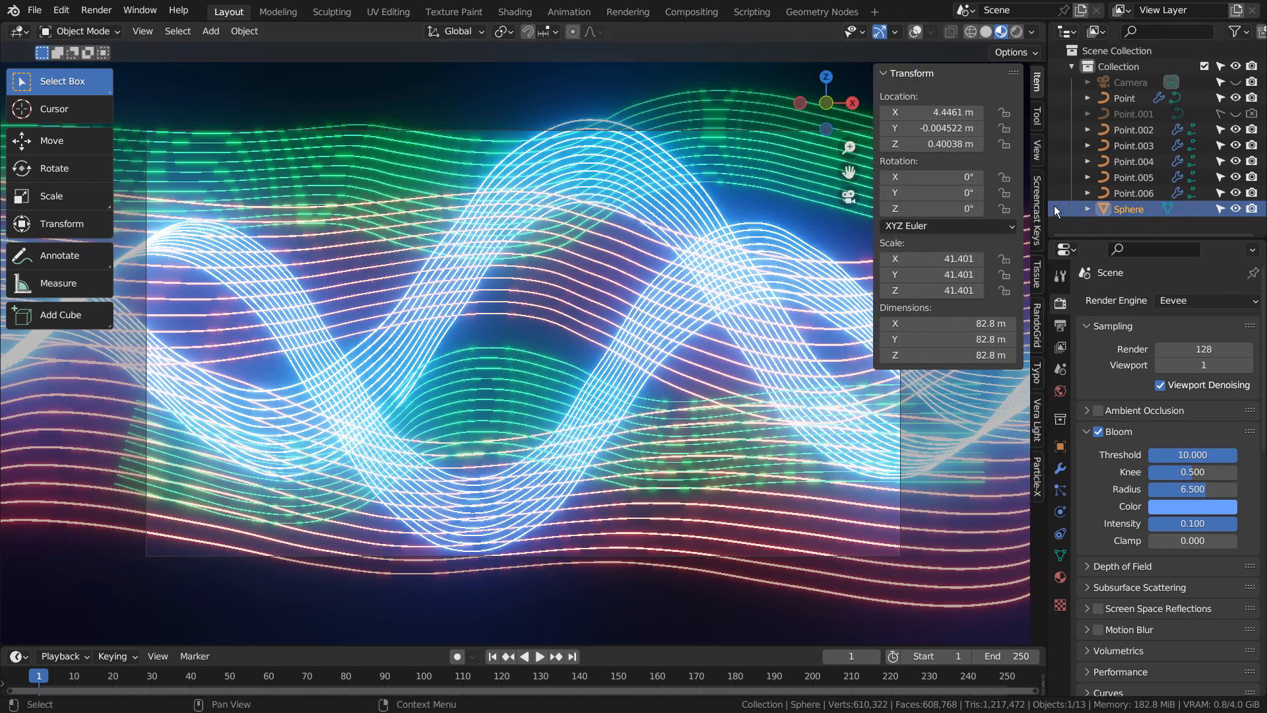
click(1035, 196)
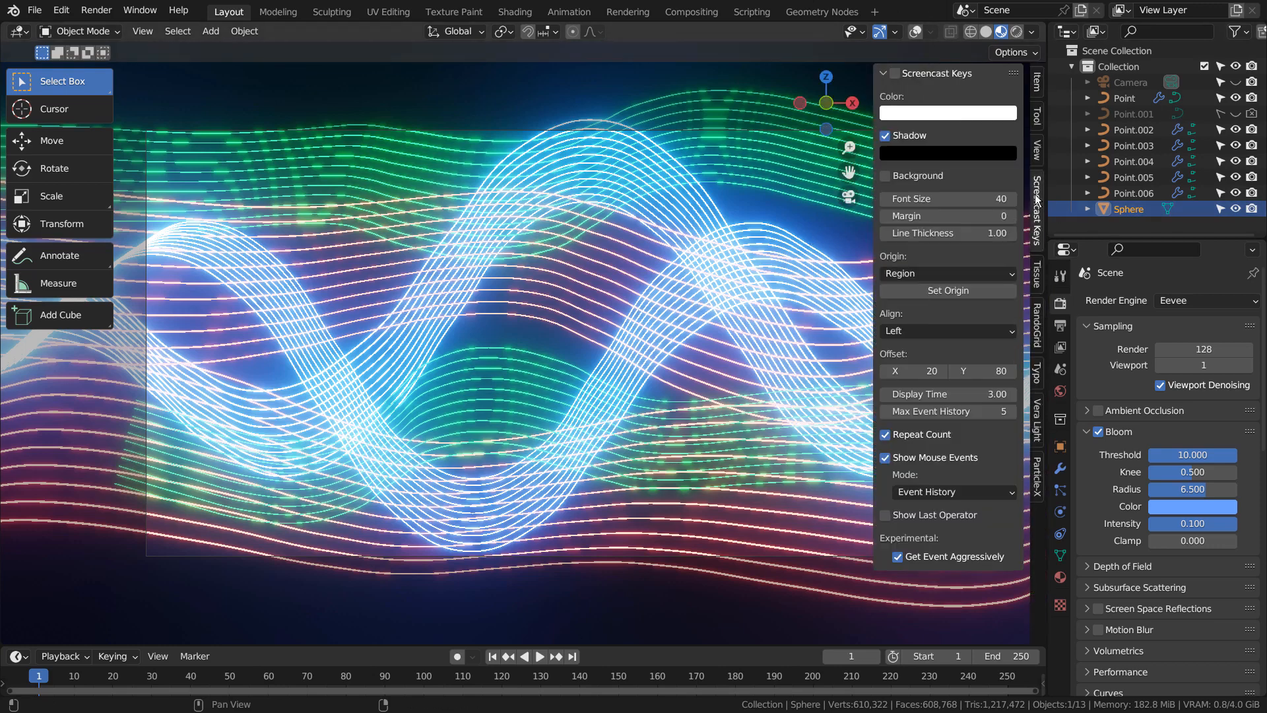
click(1036, 82)
key(n)
Turn on the viewport overlays and hide the large sphere surrounding the glowing lines.
middle_drag(918, 469, 722, 505)
scroll(723, 503, down, 4)
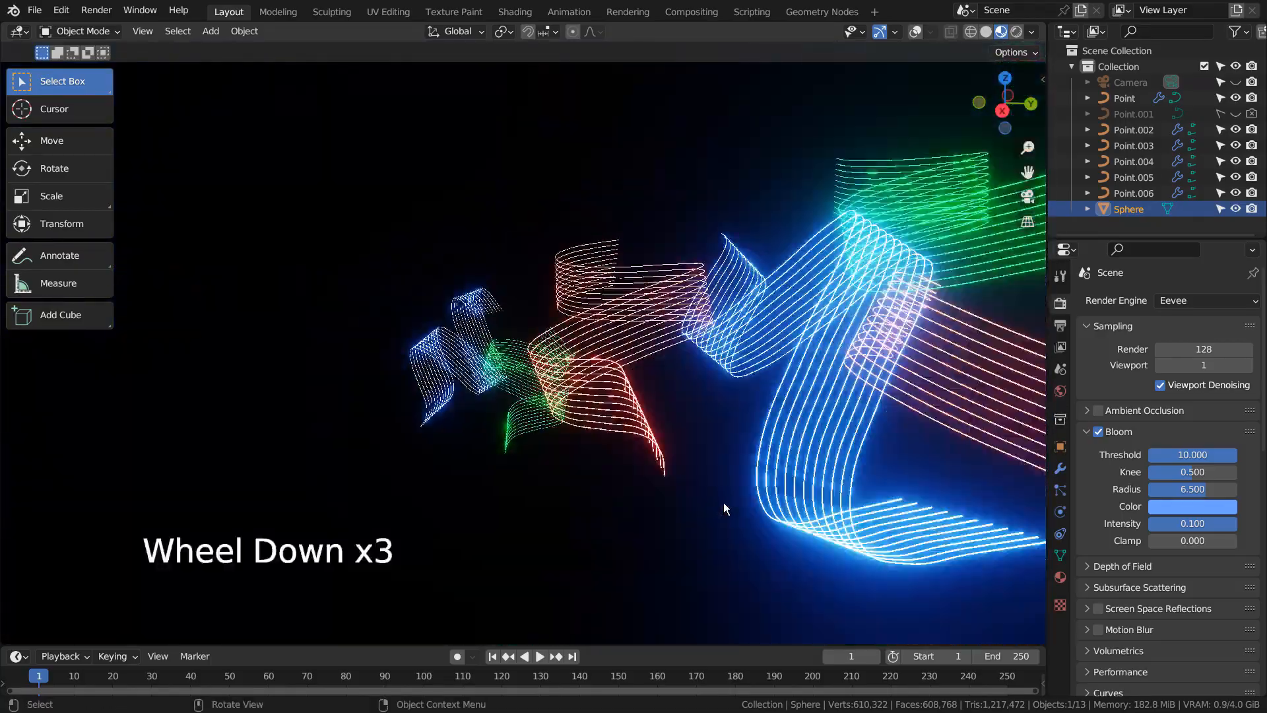
middle_drag(807, 497, 841, 496)
scroll(825, 500, down, 2)
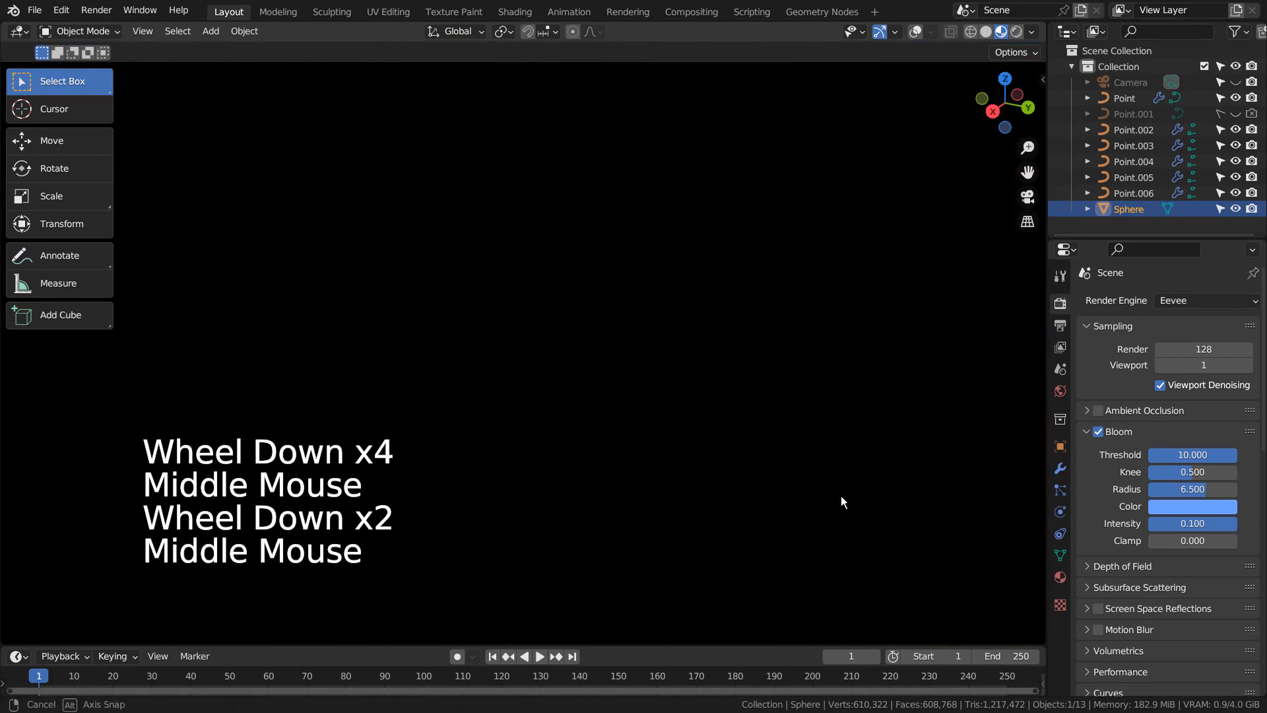
middle_drag(698, 468, 832, 453)
scroll(790, 462, up, 3)
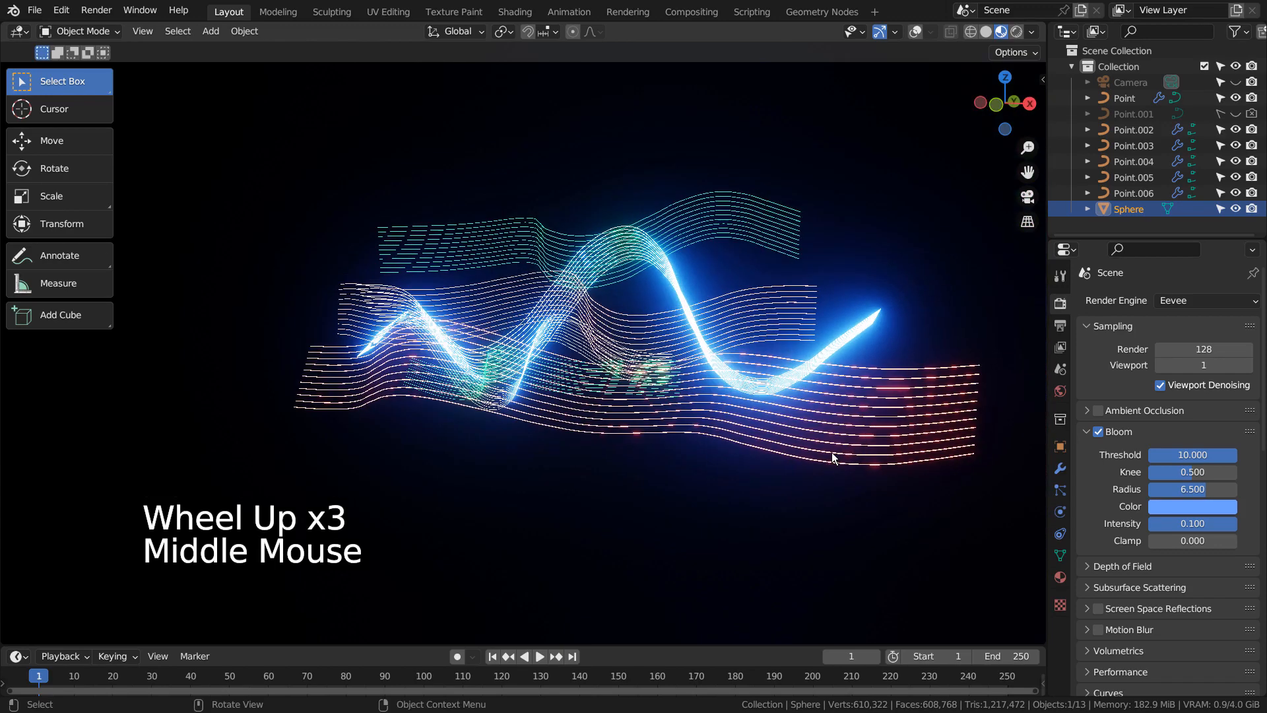
click(916, 31)
scroll(914, 224, down, 5)
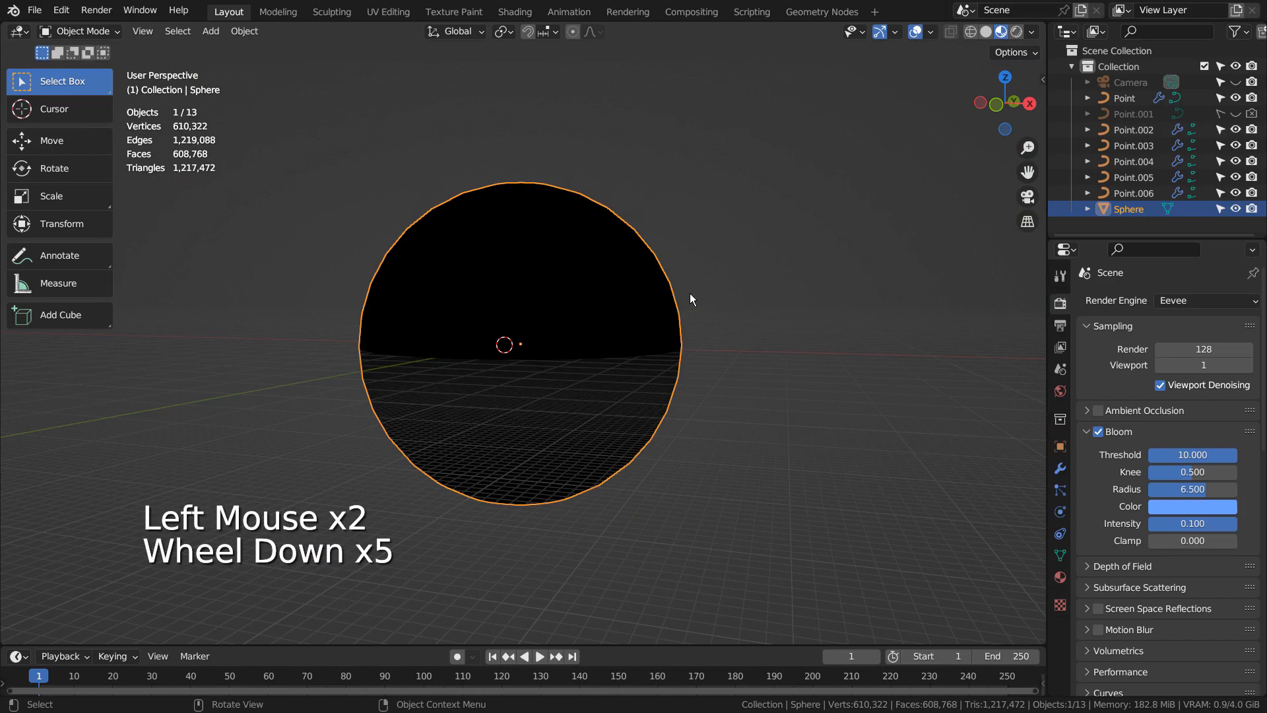
key(h)
scroll(692, 312, up, 5)
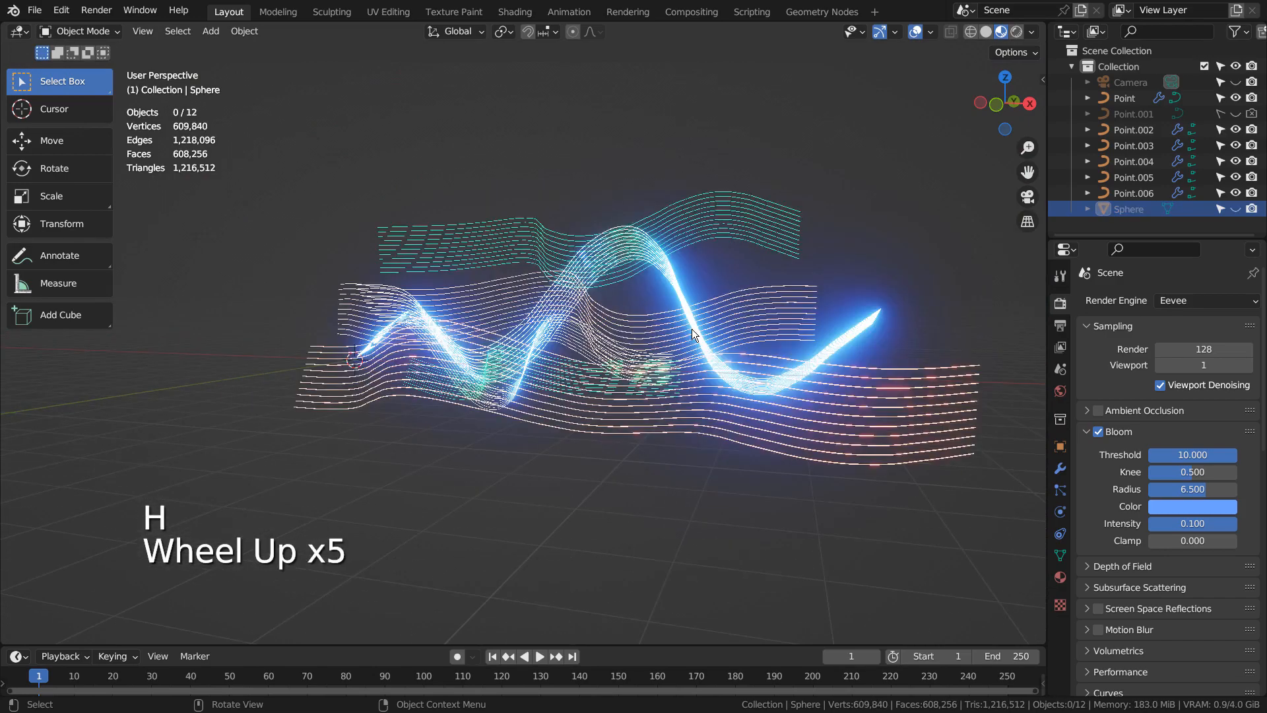
Select all the glowing wave curves together and hide them.
shift+middle_drag(692, 329, 765, 368)
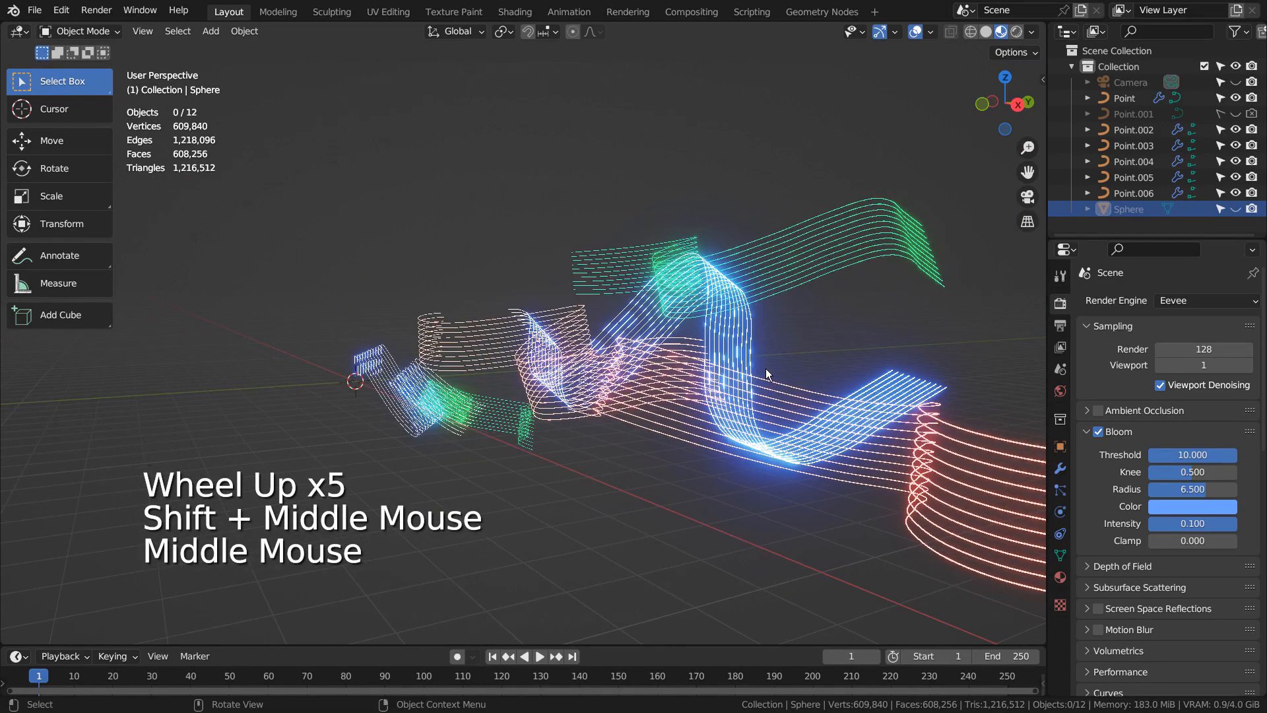
click(571, 384)
key(KP_Decimal)
middle_drag(571, 384, 911, 386)
key(KP_0)
scroll(933, 392, down, 2)
click(909, 381)
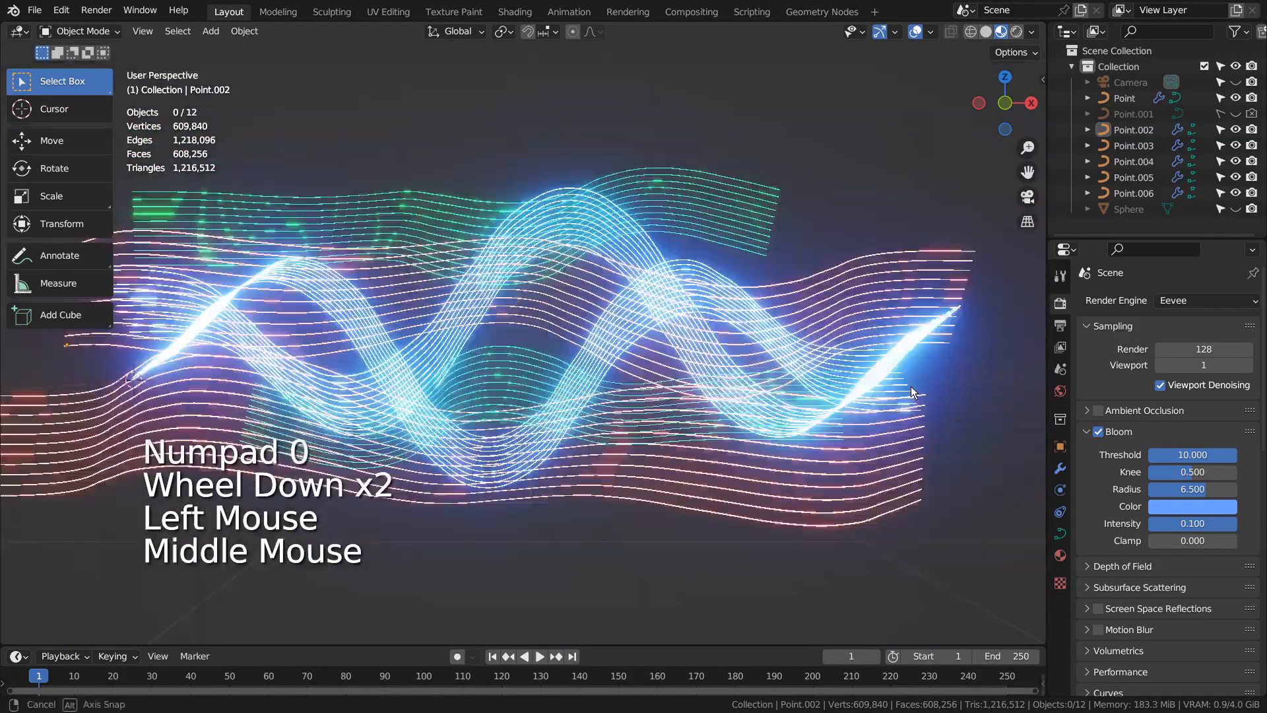
scroll(900, 396, down, 1)
scroll(900, 396, down, 1)
drag(498, 184, 608, 416)
key(h)
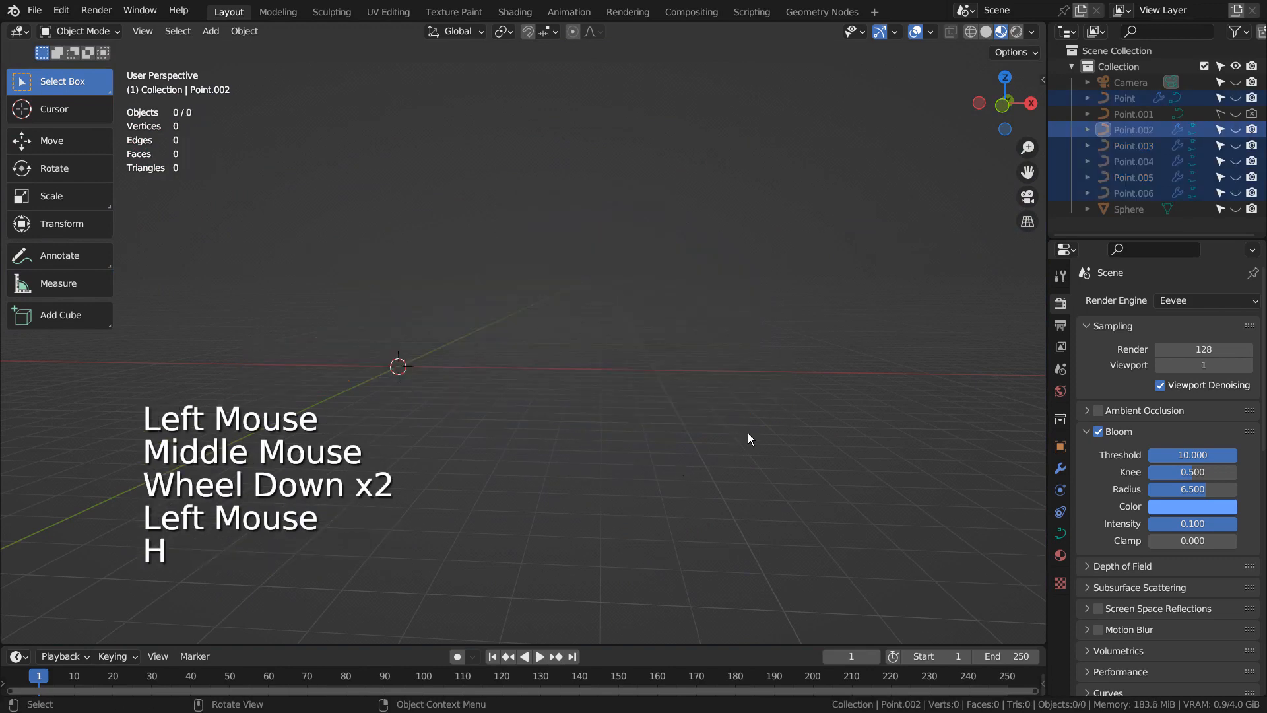
Unhide the Point.001 curve, select it and frame it in the view.
click(1237, 114)
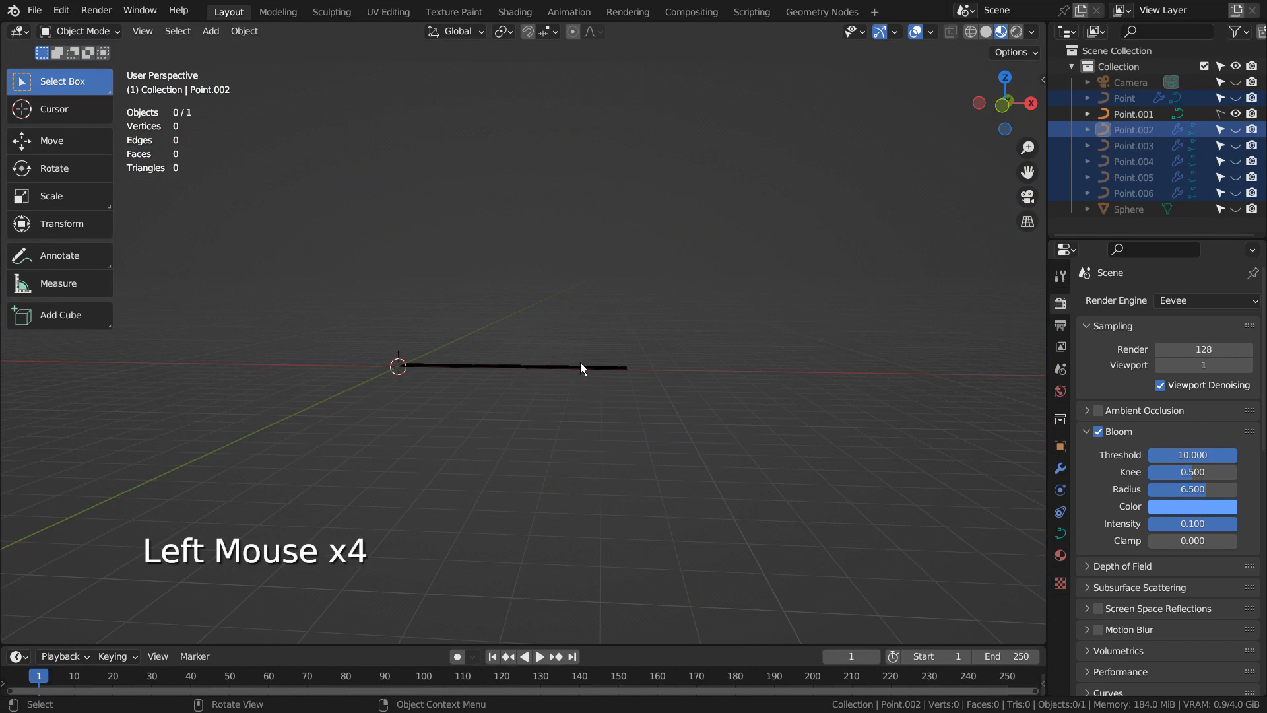
key(KP_Decimal)
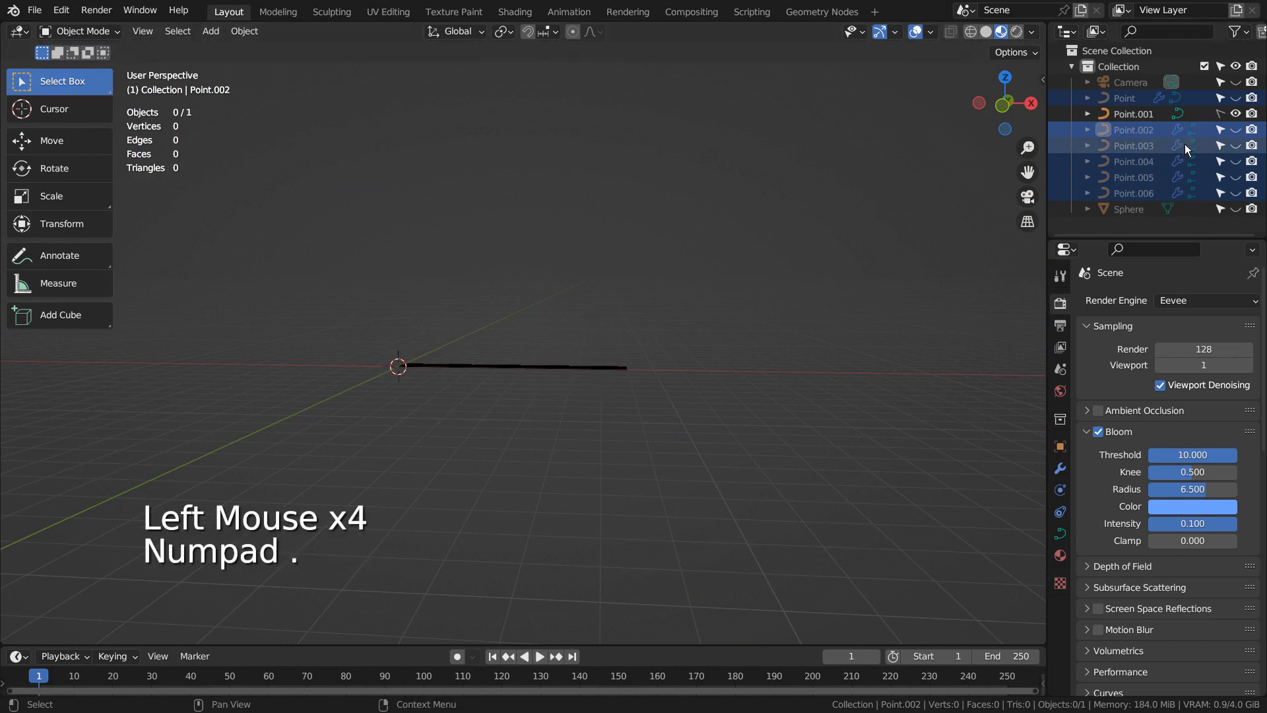
click(1164, 148)
click(524, 364)
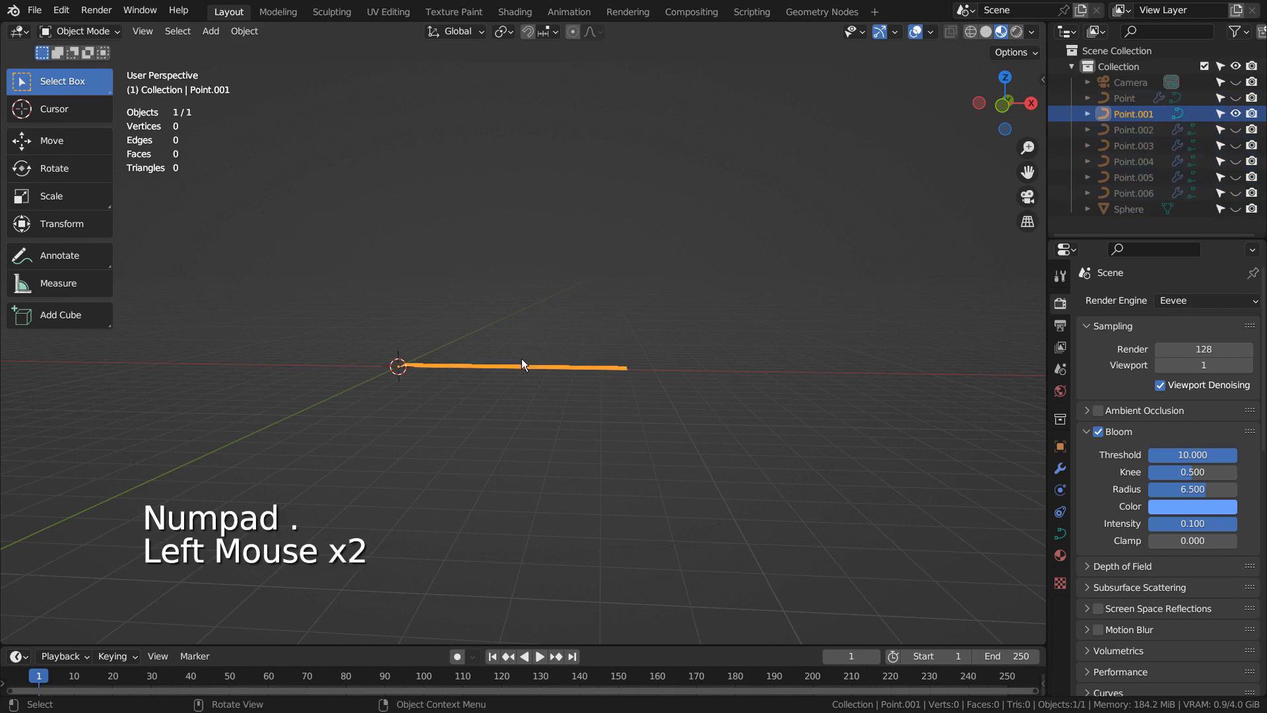
key(KP_Decimal)
Examine the flat strip of parallel lines and its control points in Edit Mode, and hide the curve again.
middle_drag(547, 367, 683, 383)
scroll(682, 383, up, 3)
middle_drag(721, 430, 528, 437)
key(Tab)
key(a)
middle_drag(515, 388, 521, 425)
key(Tab)
scroll(613, 365, down, 2)
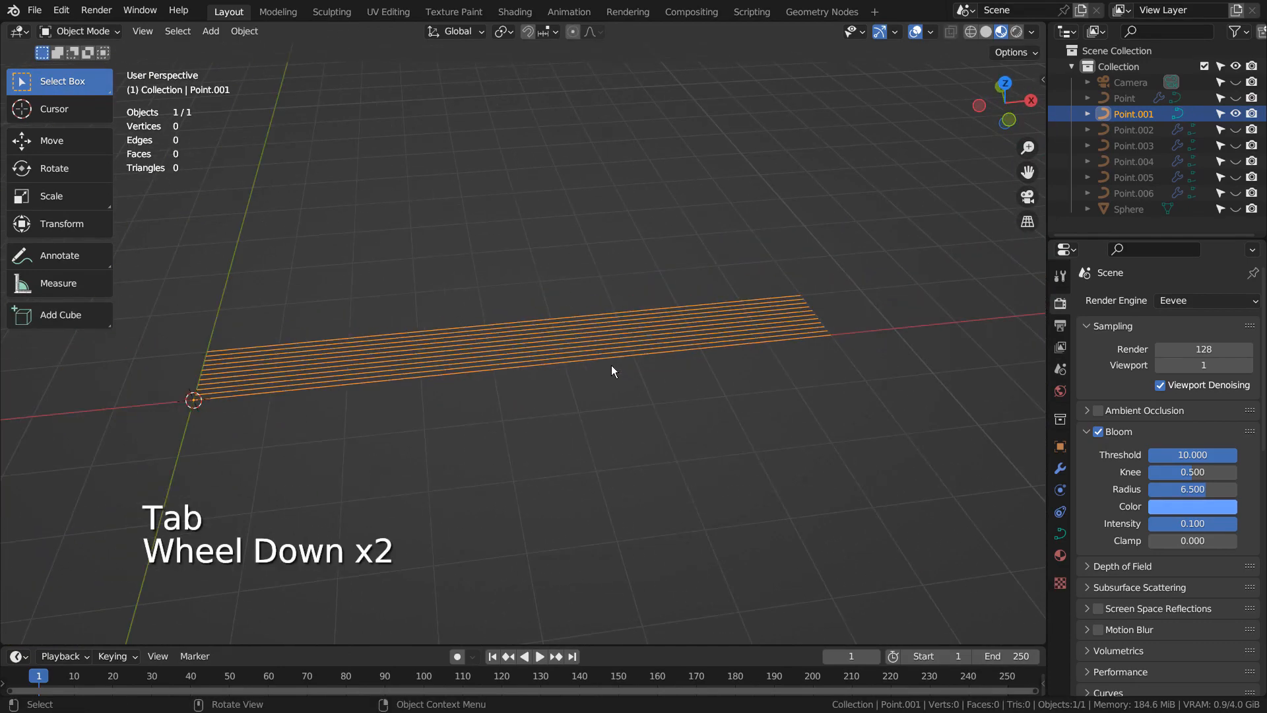
key(h)
key(shift+a)
mouse_move(408, 278)
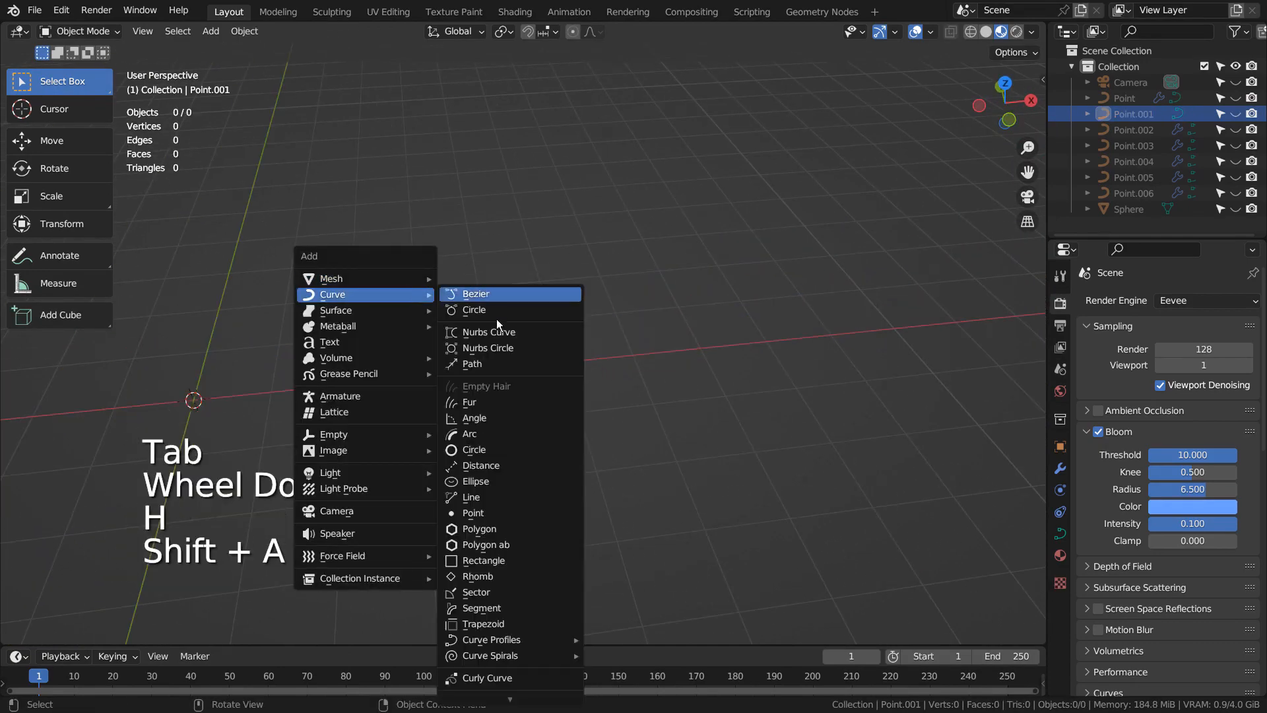
key(Escape)
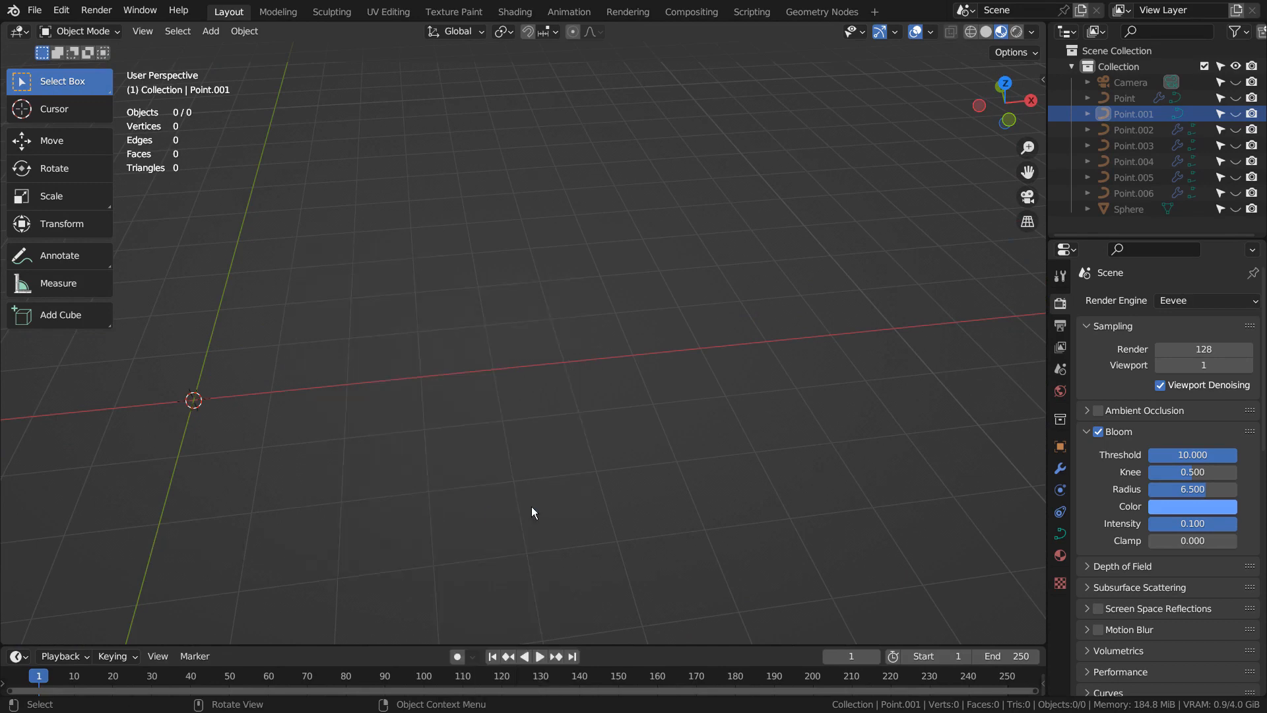
Add a Point curve at the world origin and make it 3D.
key(shift+a)
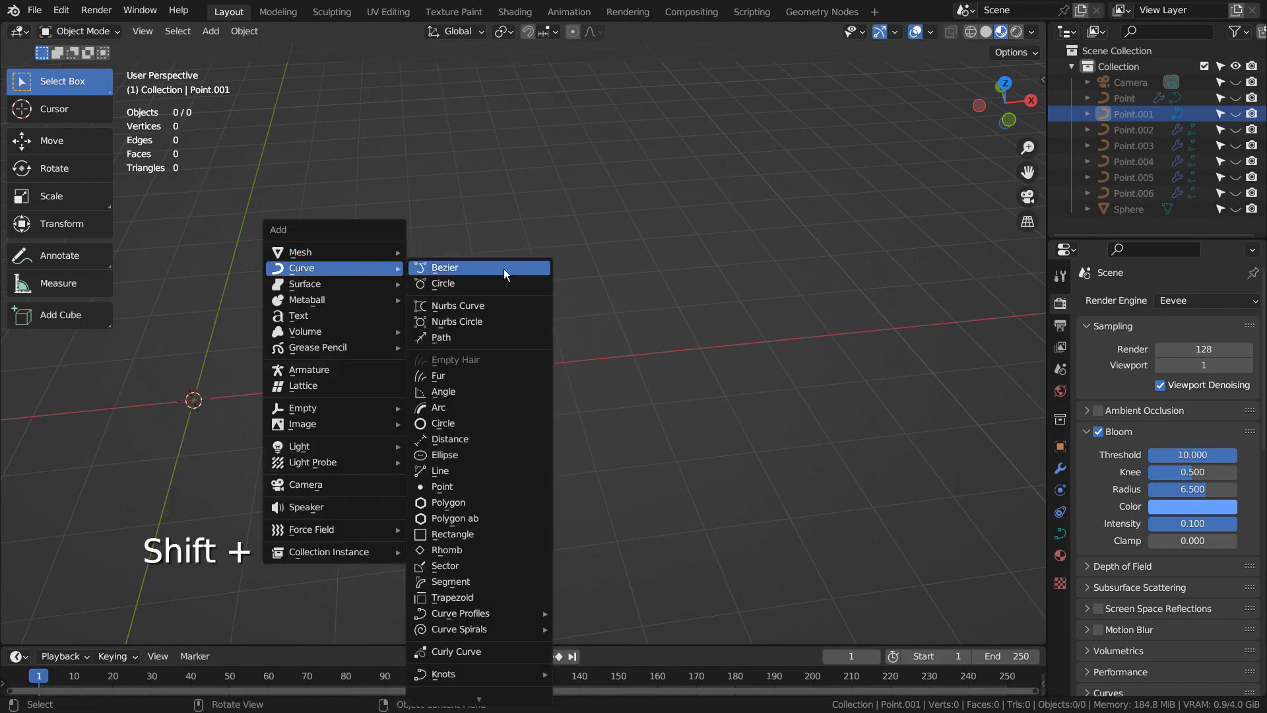
click(448, 489)
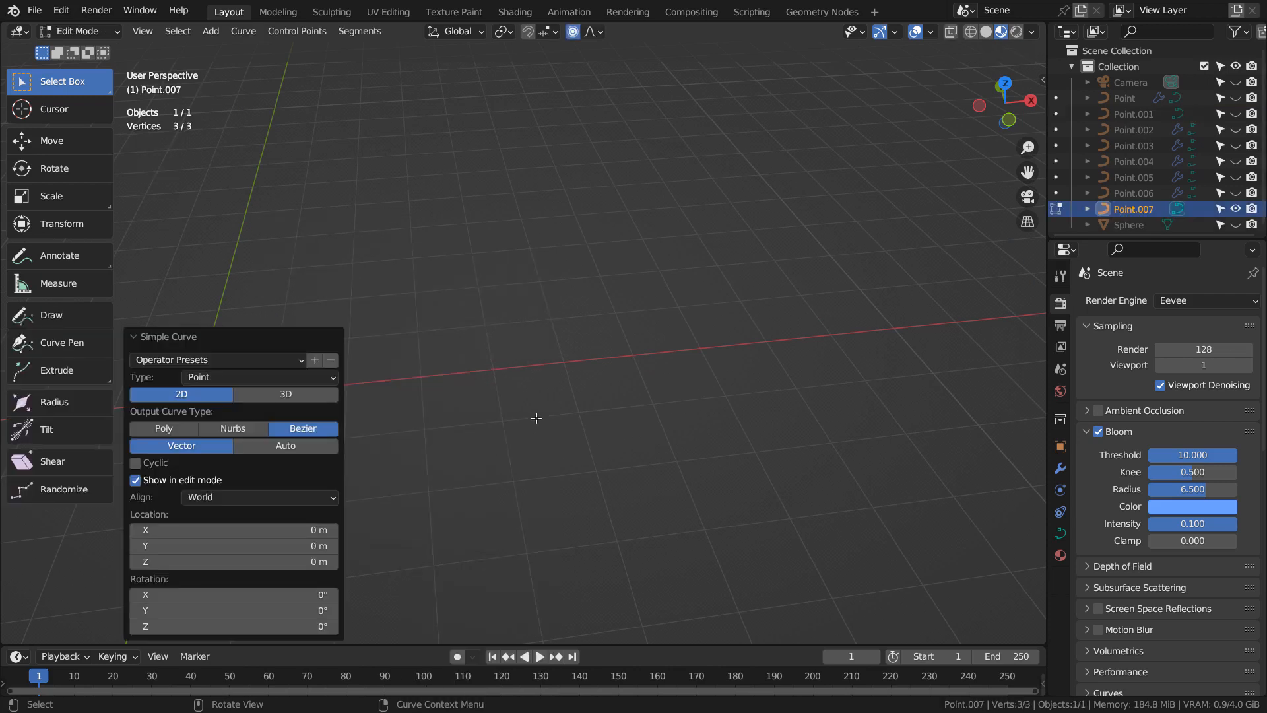
click(280, 395)
Extrude the curve point about 7 m along the positive X axis in front view, snapping to the grid.
key(KP_1)
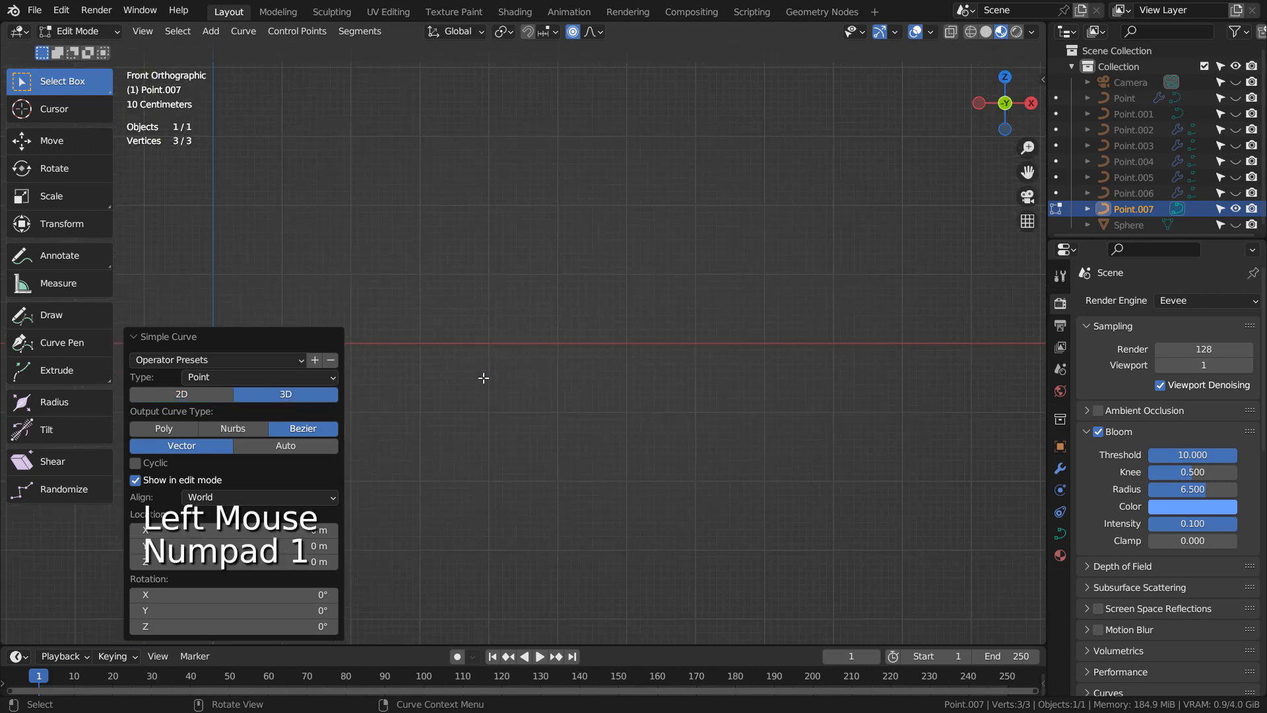
shift+middle_drag(507, 375, 792, 374)
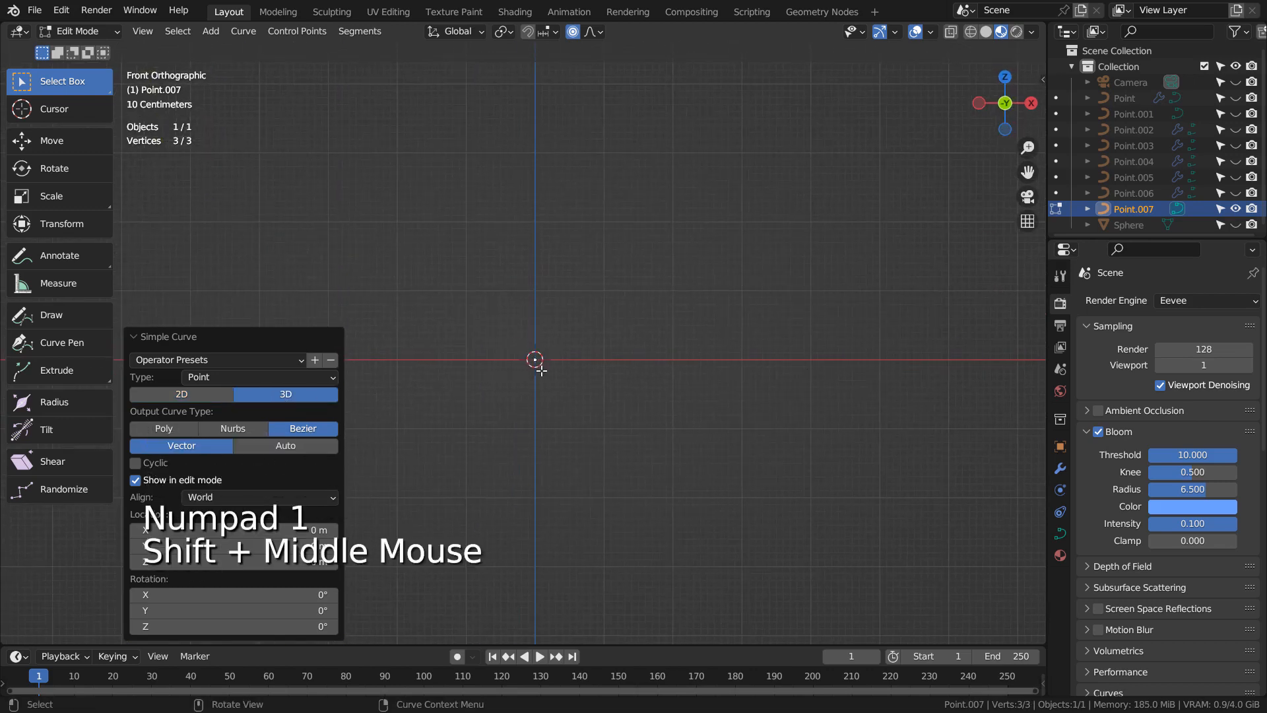
key(e)
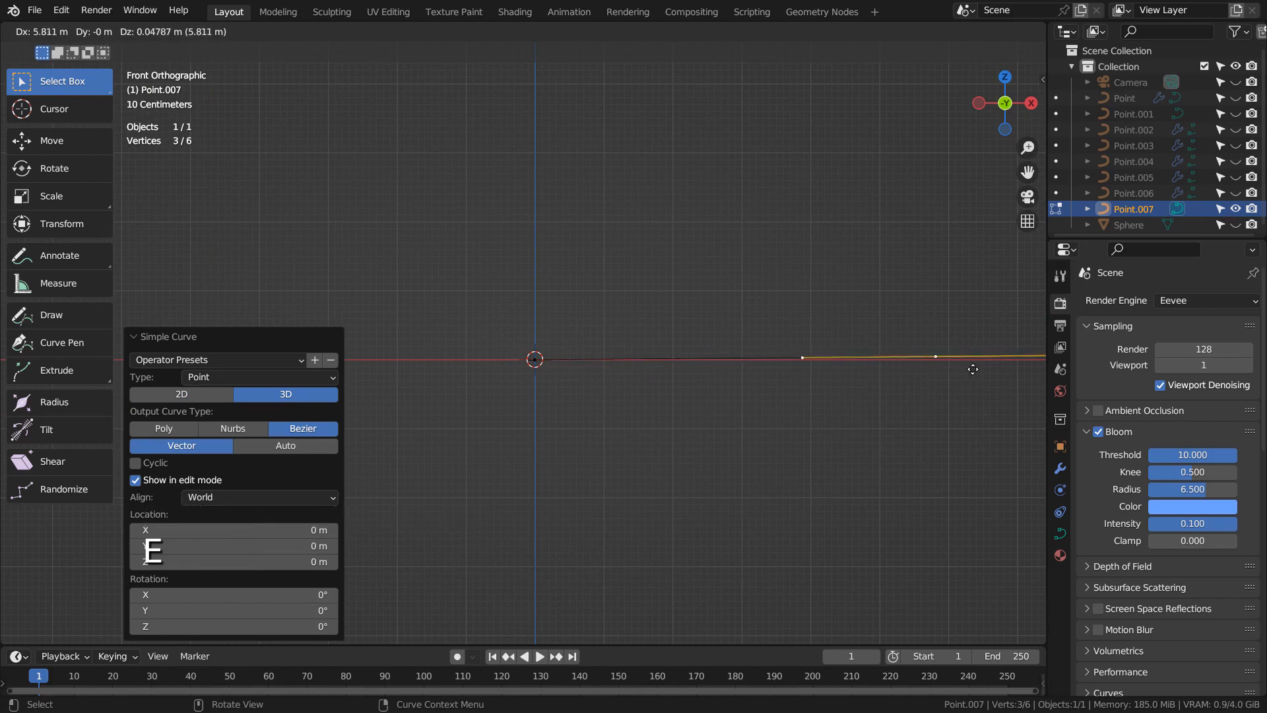
ctrl+click(1038, 371)
shift+middle_drag(990, 398, 733, 427)
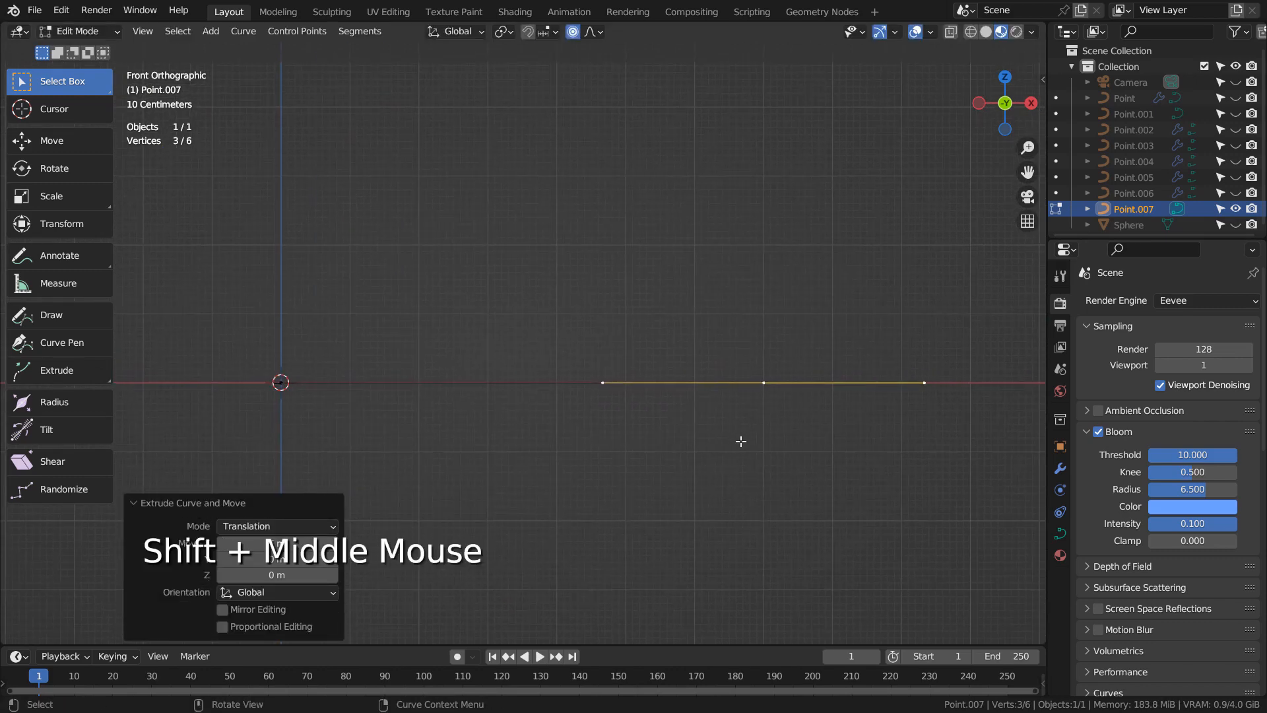
Subdivide the entire curve with 20 cuts and return to Object Mode.
key(a)
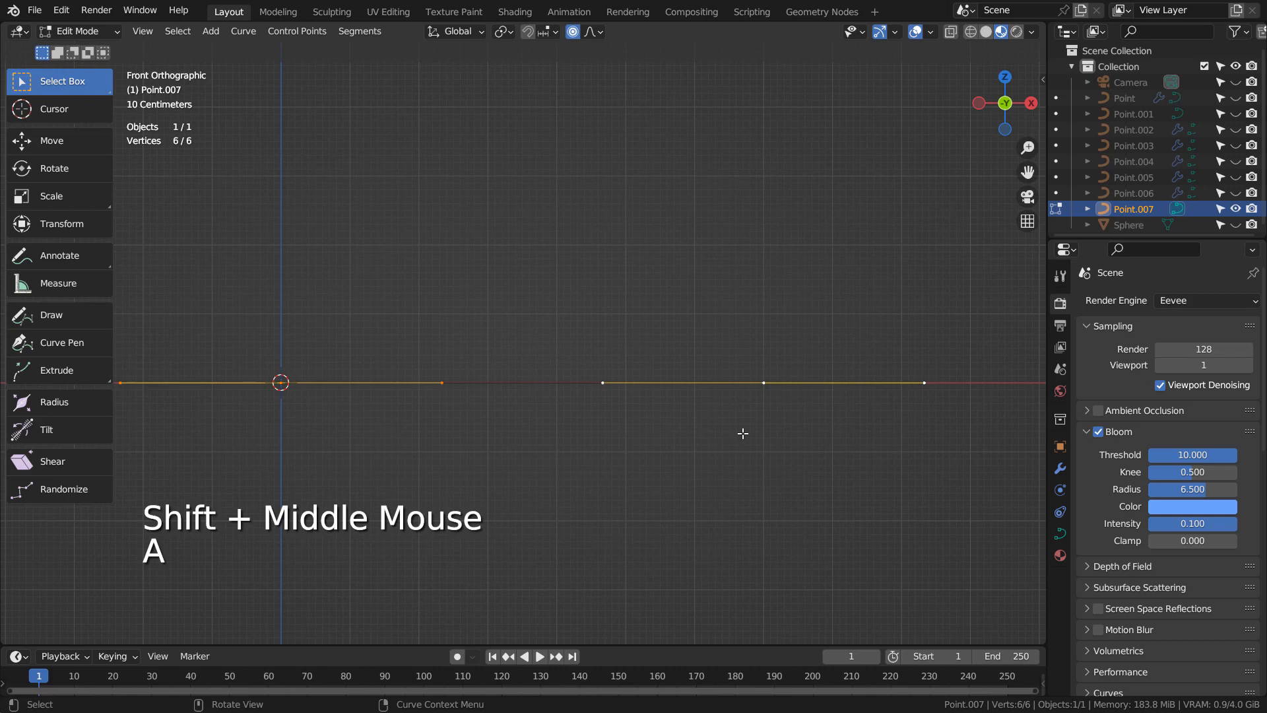
right_drag(740, 433, 737, 432)
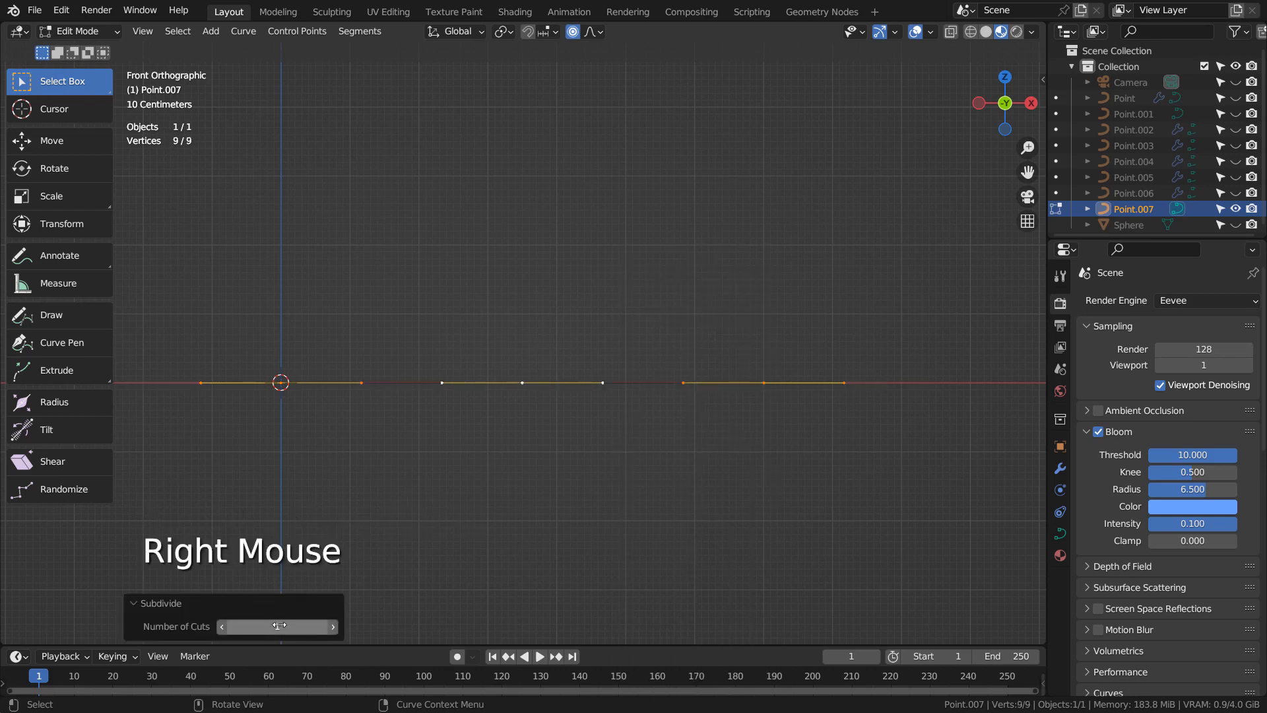
click(280, 625)
text(20)
key(Return)
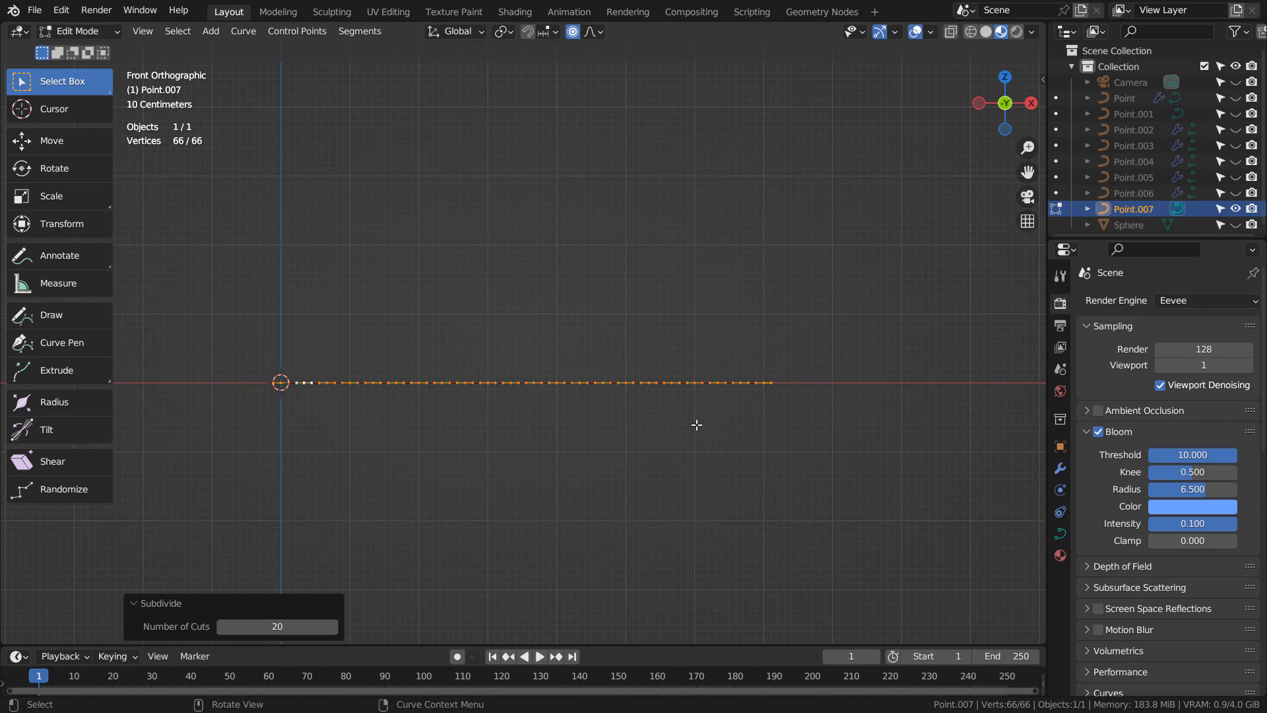
middle_drag(697, 424, 598, 467)
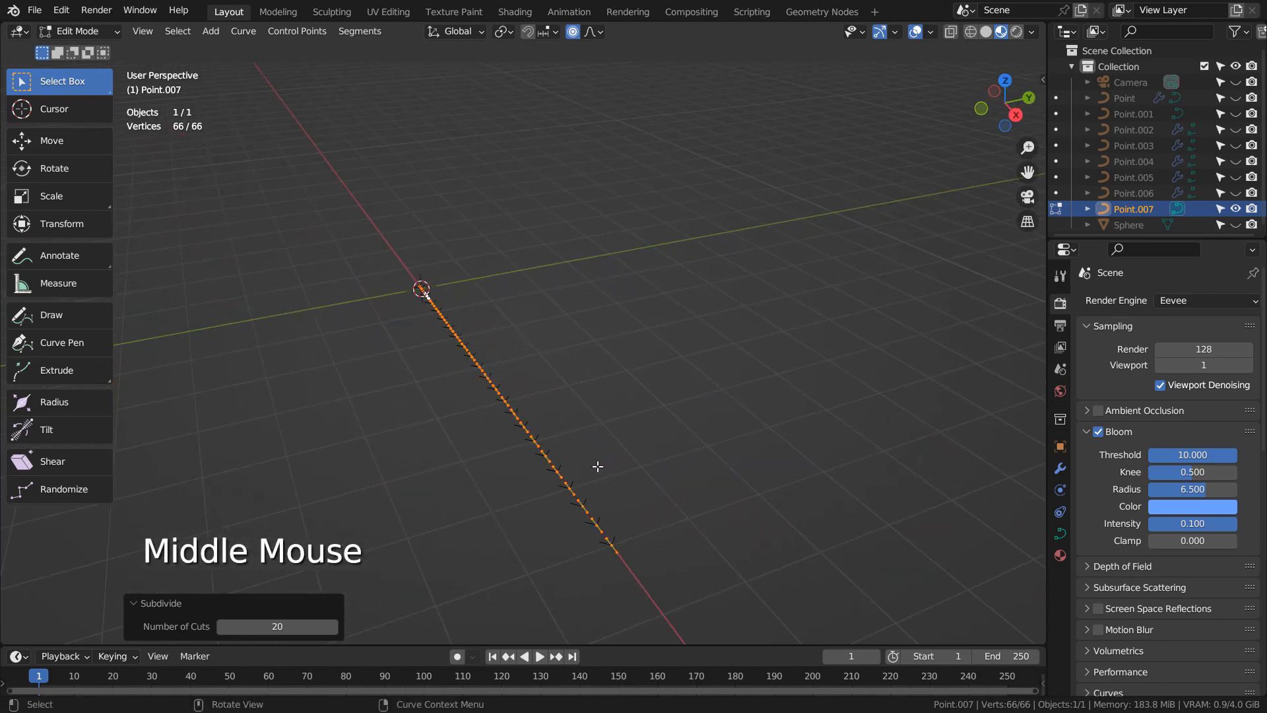
key(Tab)
key(Tab)
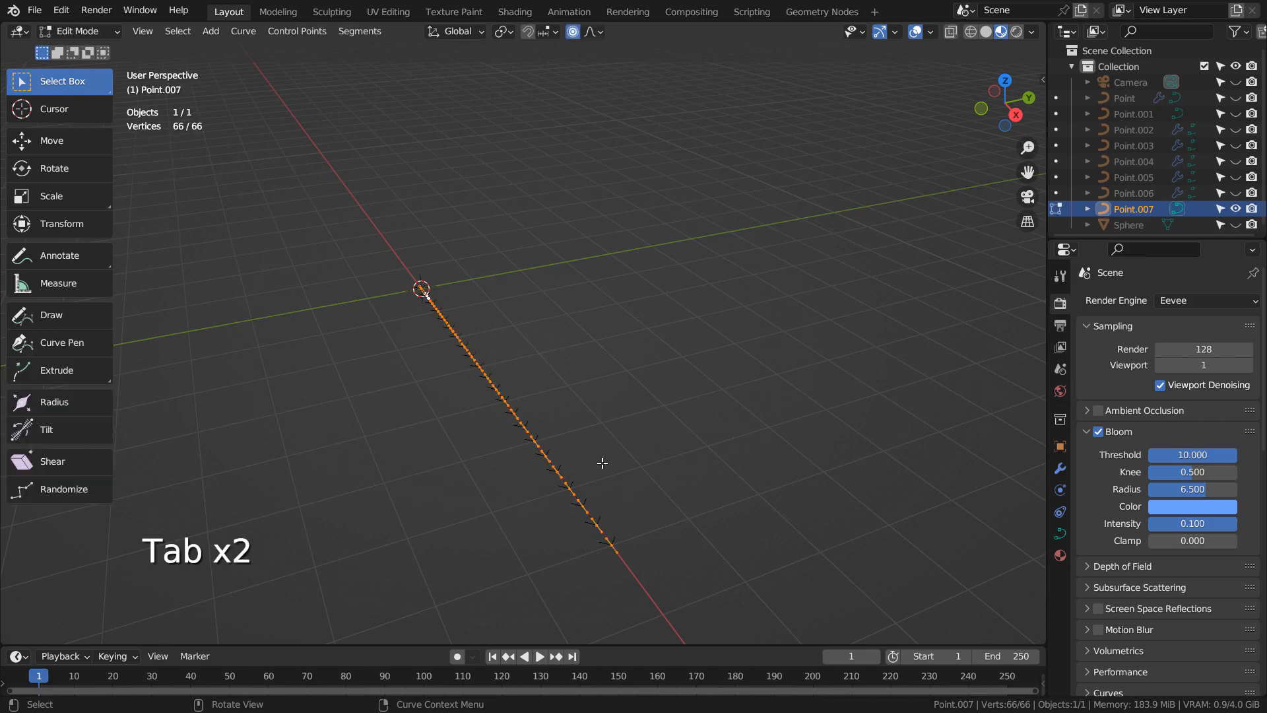
key(a)
key(Tab)
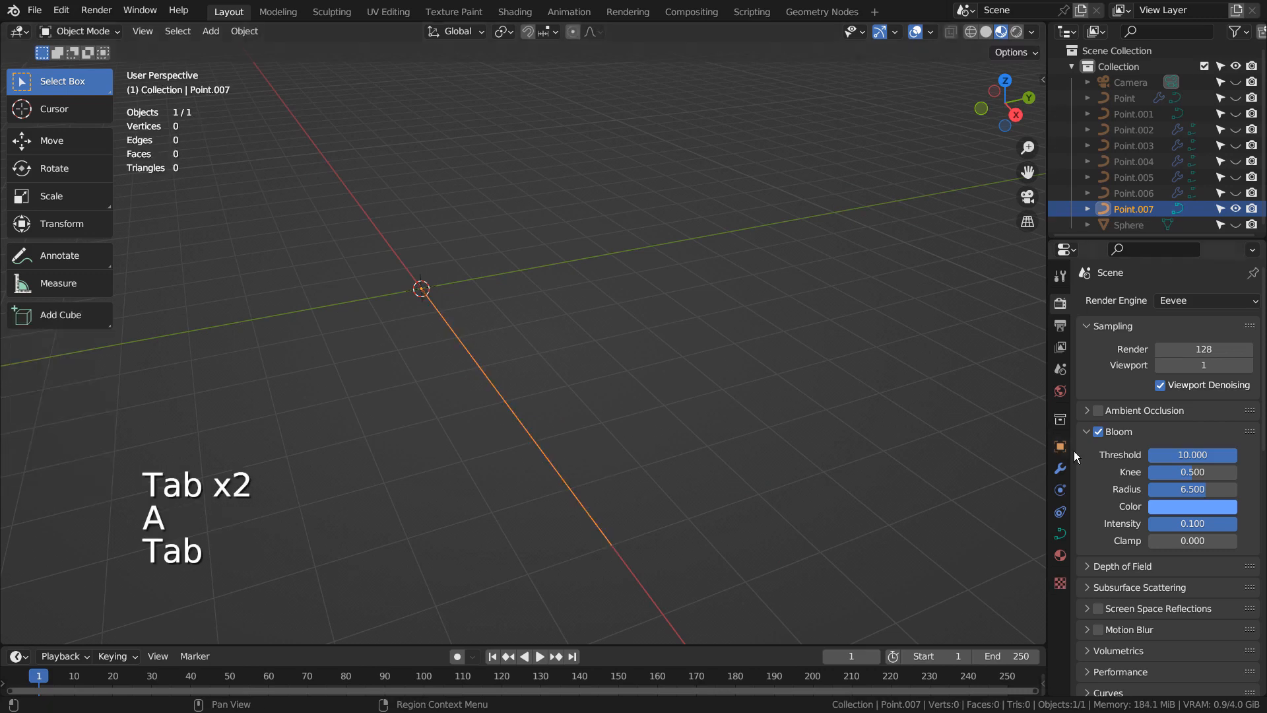
Add an Array modifier to the new subdivided curve.
click(1060, 468)
click(1145, 304)
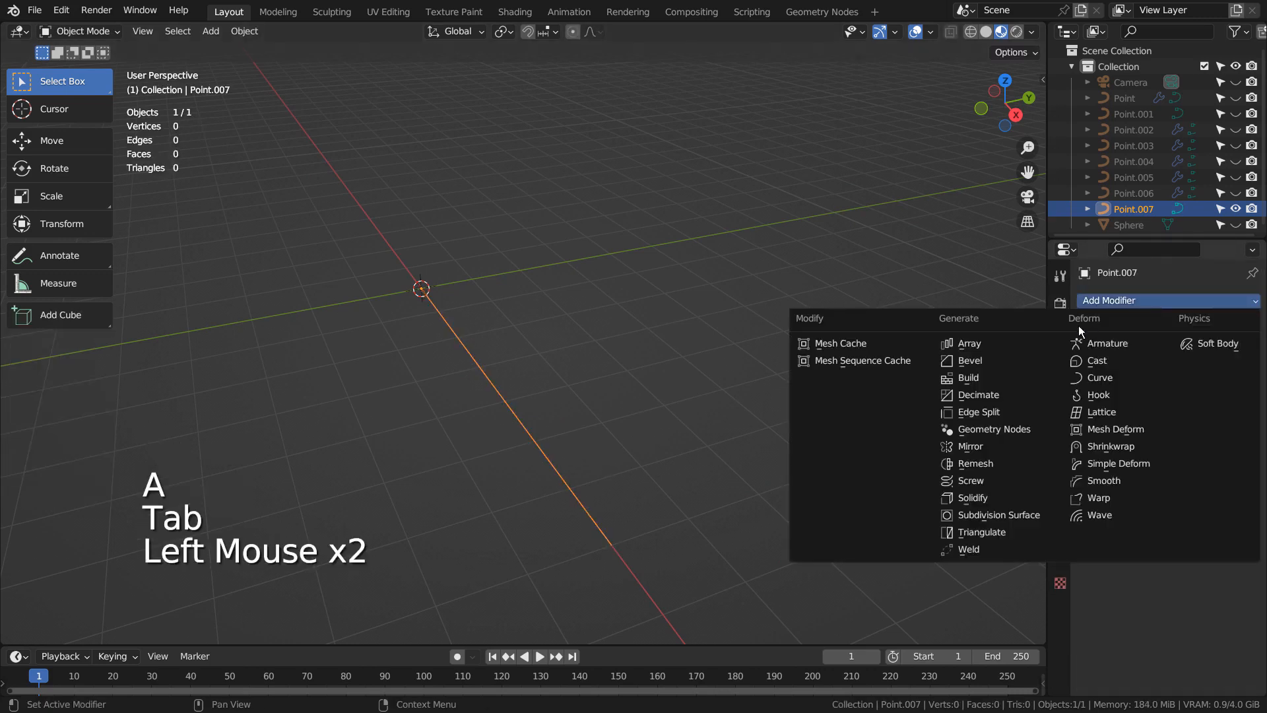
click(1036, 343)
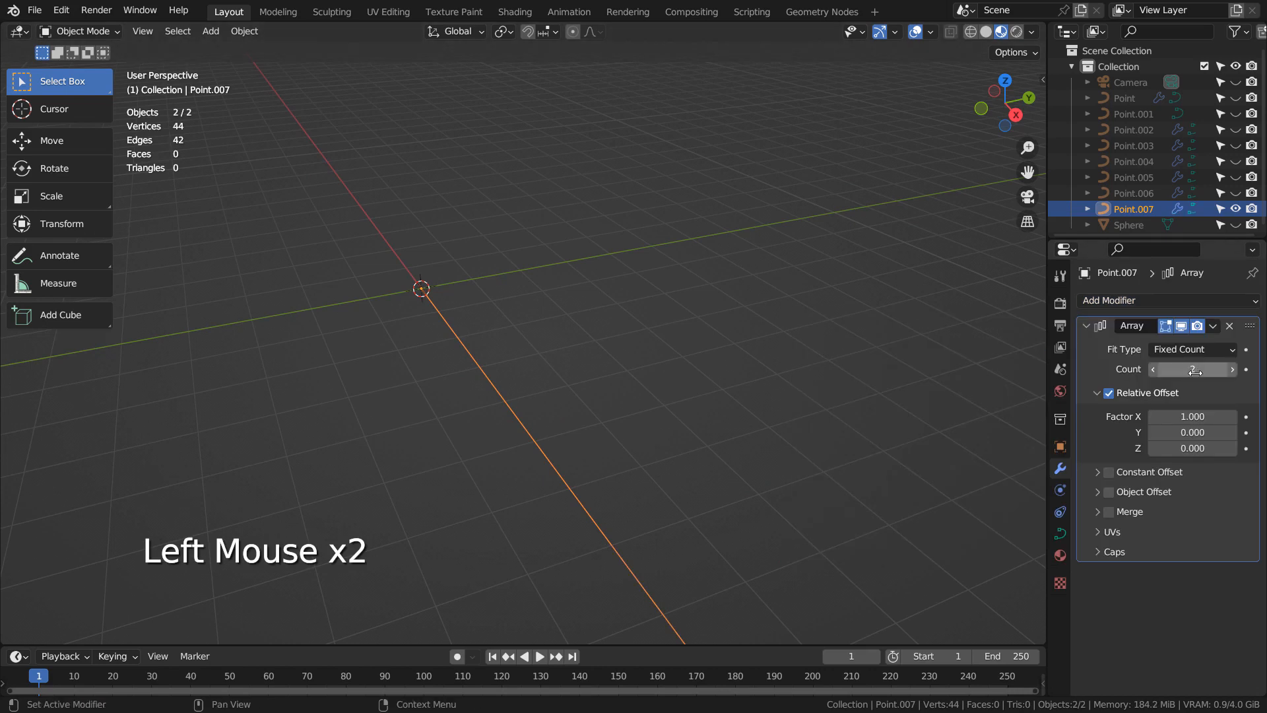
Try spacing the array copies with relative offset factors of 0 on X and 3 on Y.
click(1196, 414)
key(Tab)
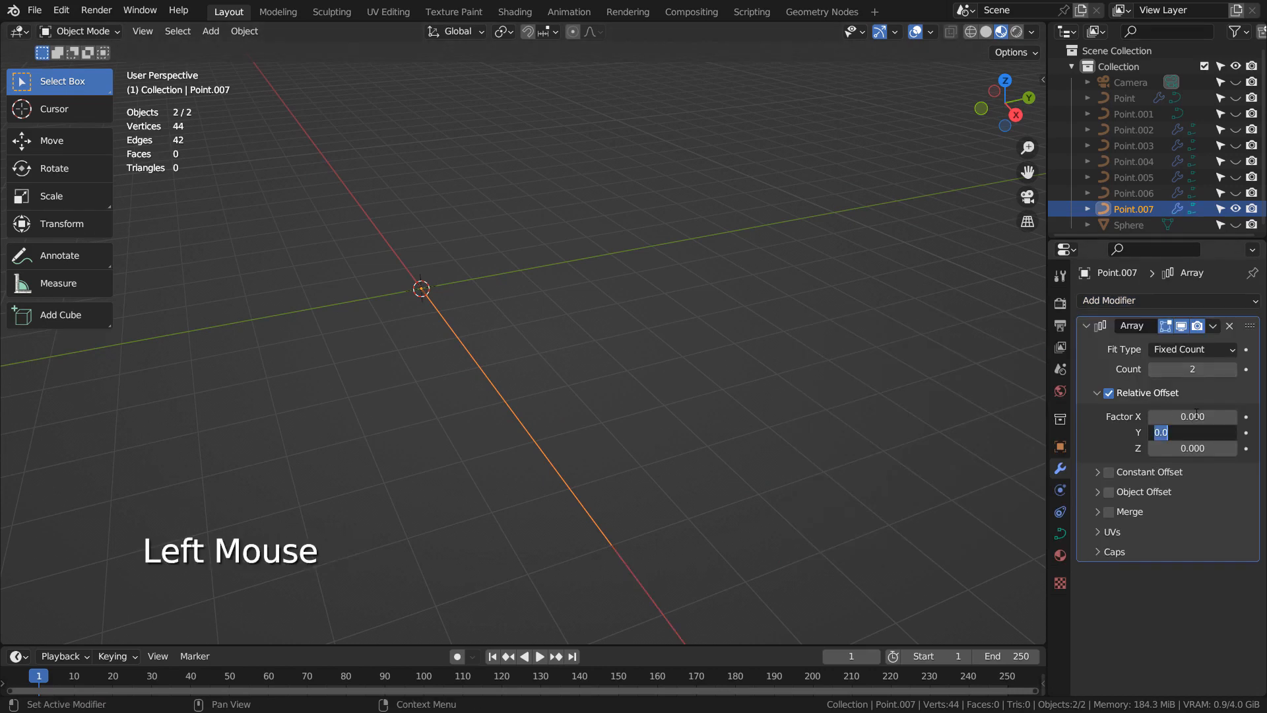
key(Return)
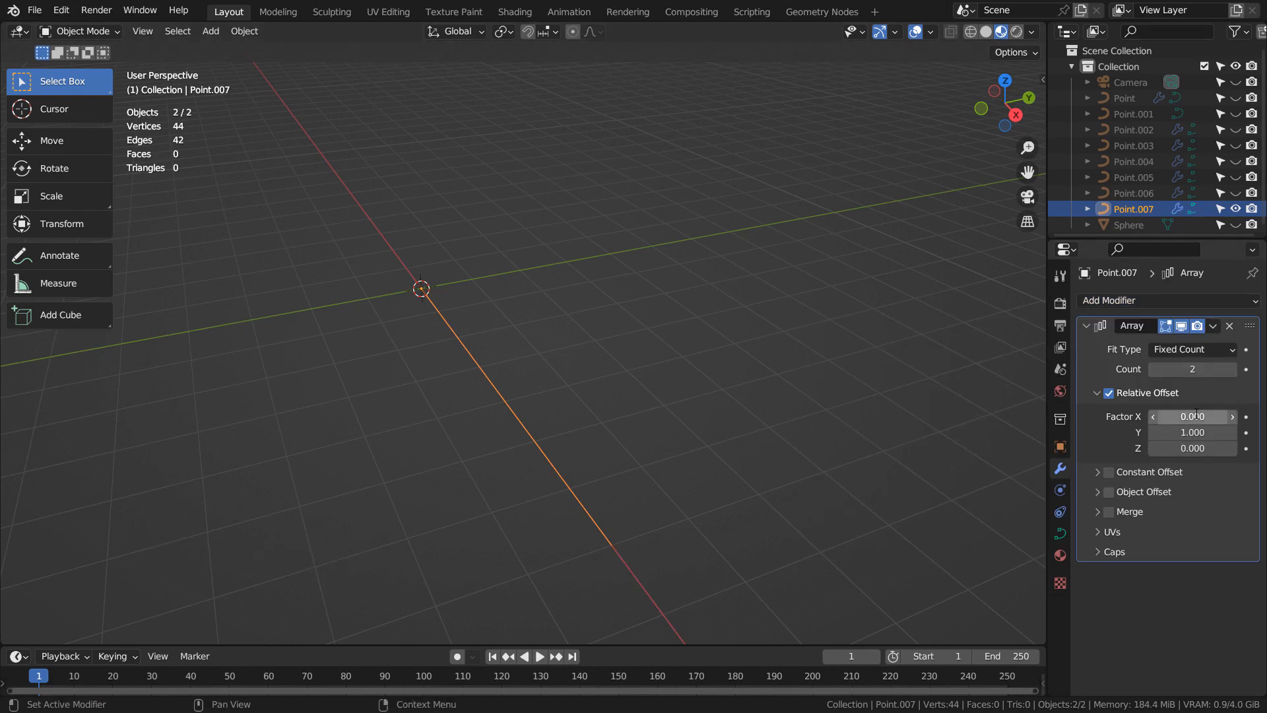
click(1195, 434)
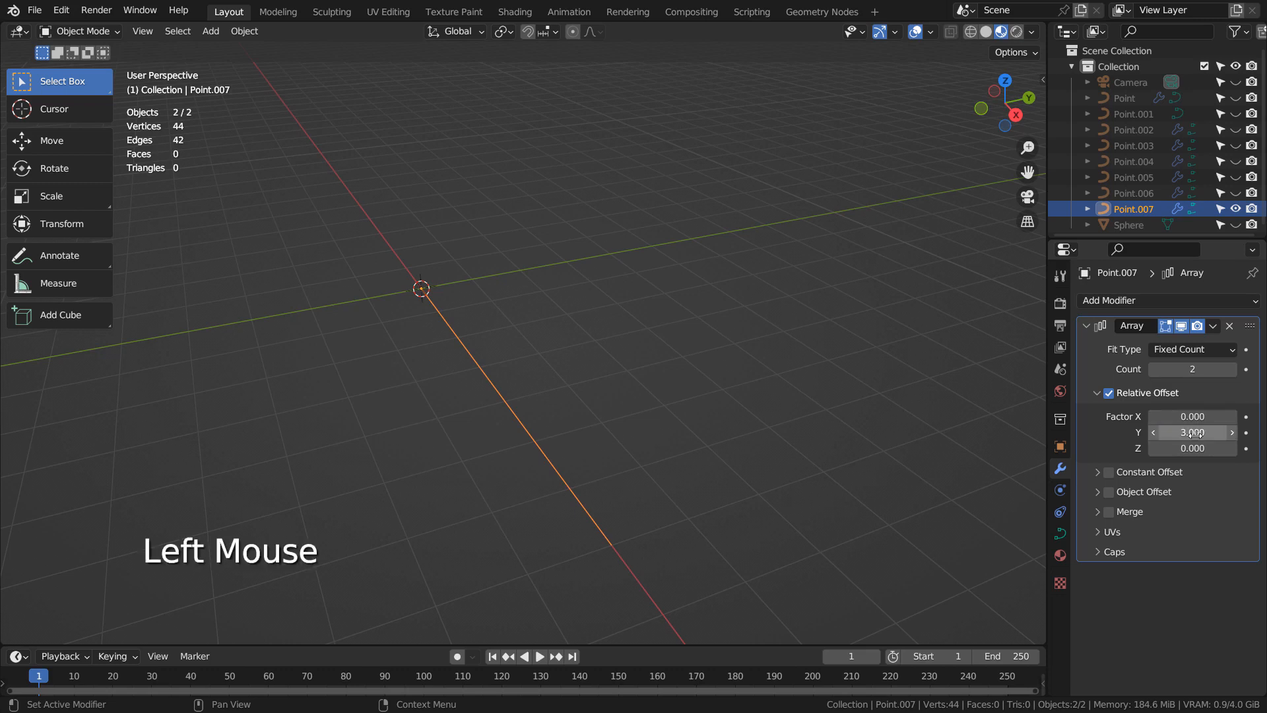
Replace the array's relative offset with a constant offset of 0 m on X and 1 m on Y.
click(1109, 394)
click(1098, 394)
click(1098, 413)
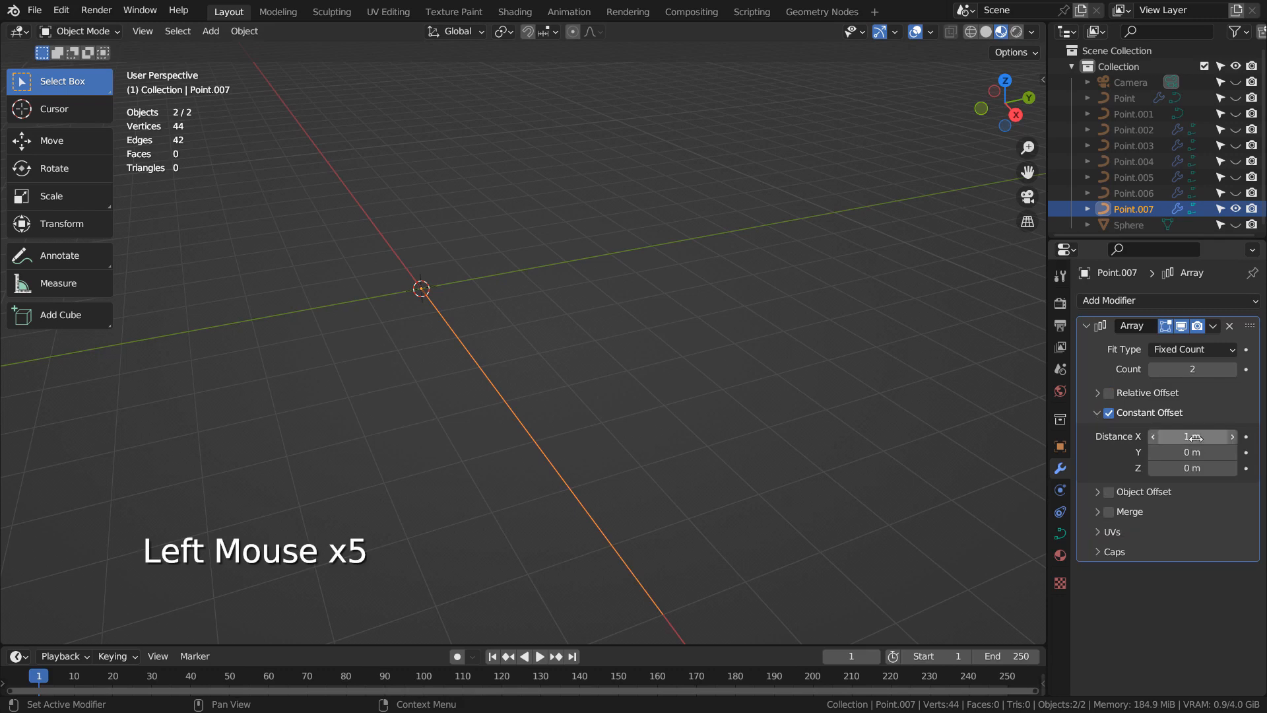
click(1195, 437)
text(0)
key(Tab)
text(1)
key(Return)
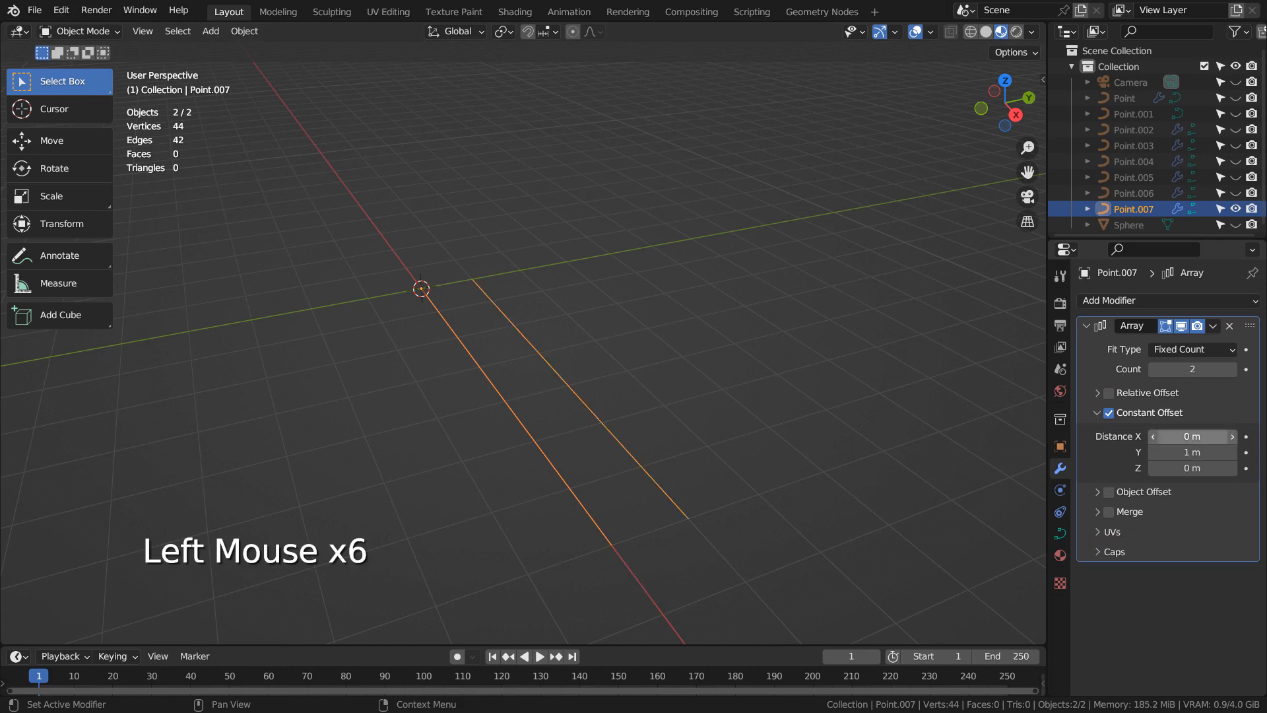
Try a constant Y offset of 0.2 m with an array count of 6.
click(1193, 452)
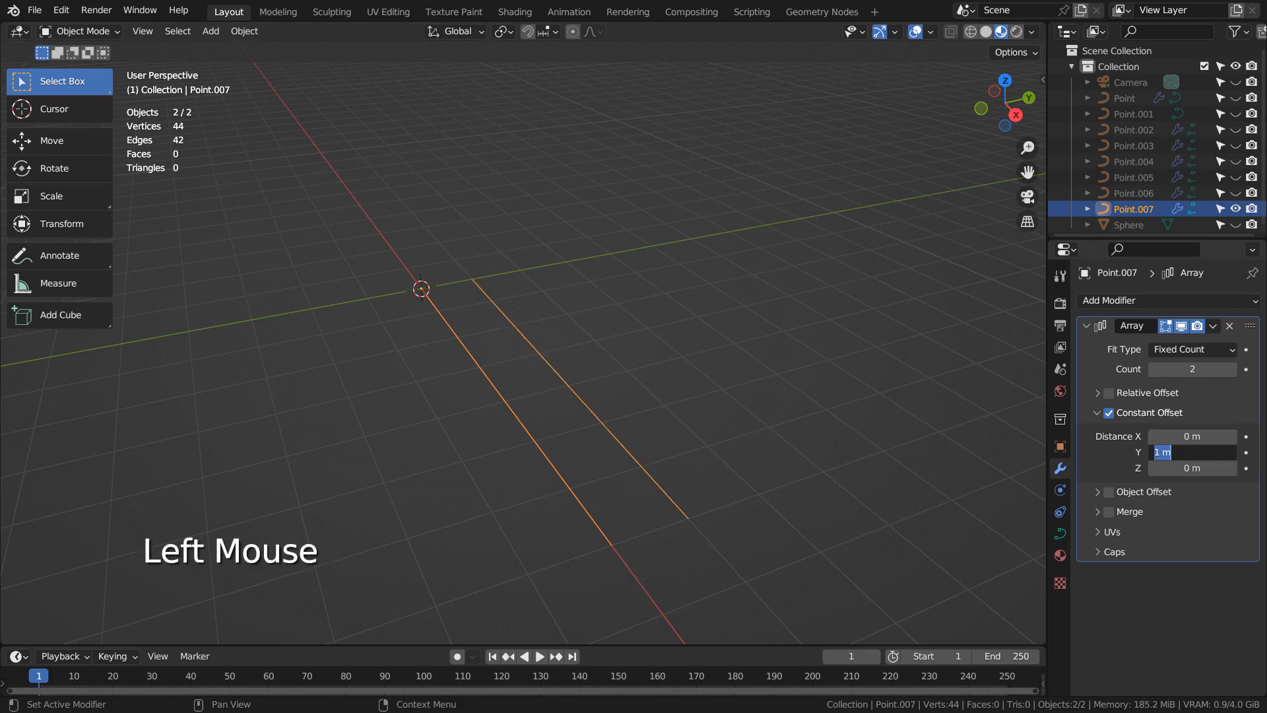
text(.2)
key(Return)
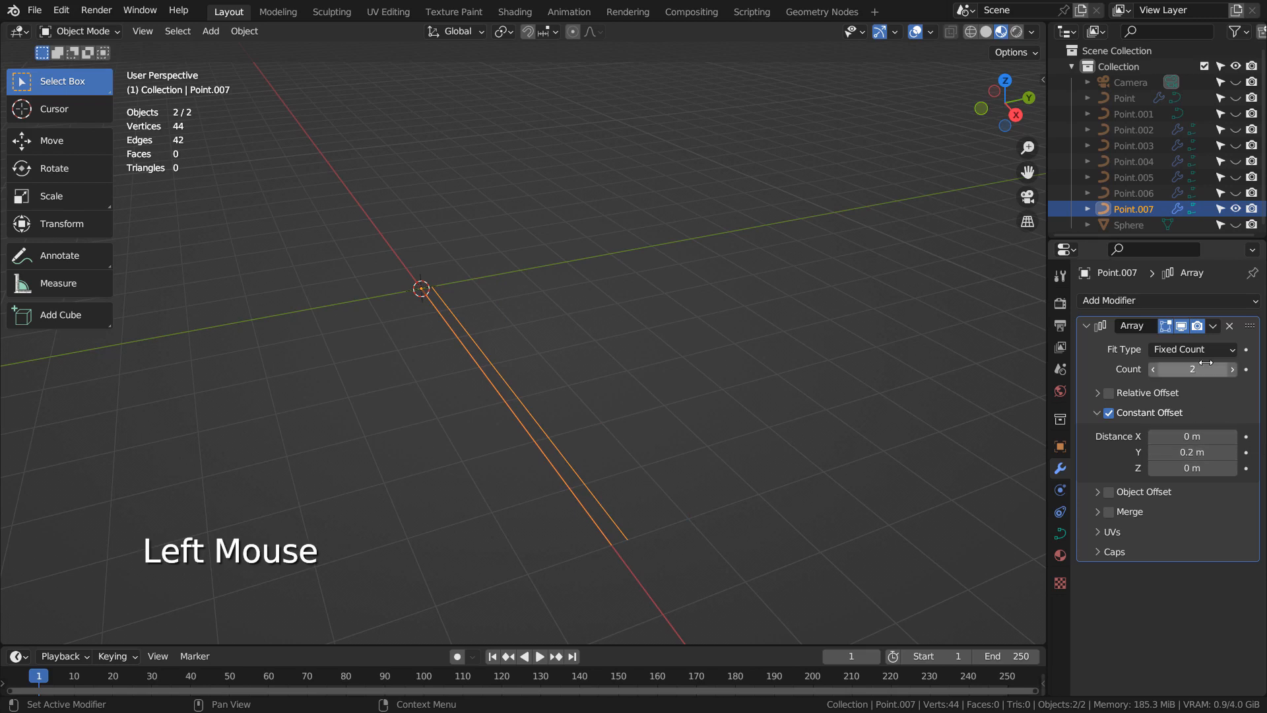
click(1232, 369)
click(1231, 368)
click(1232, 369)
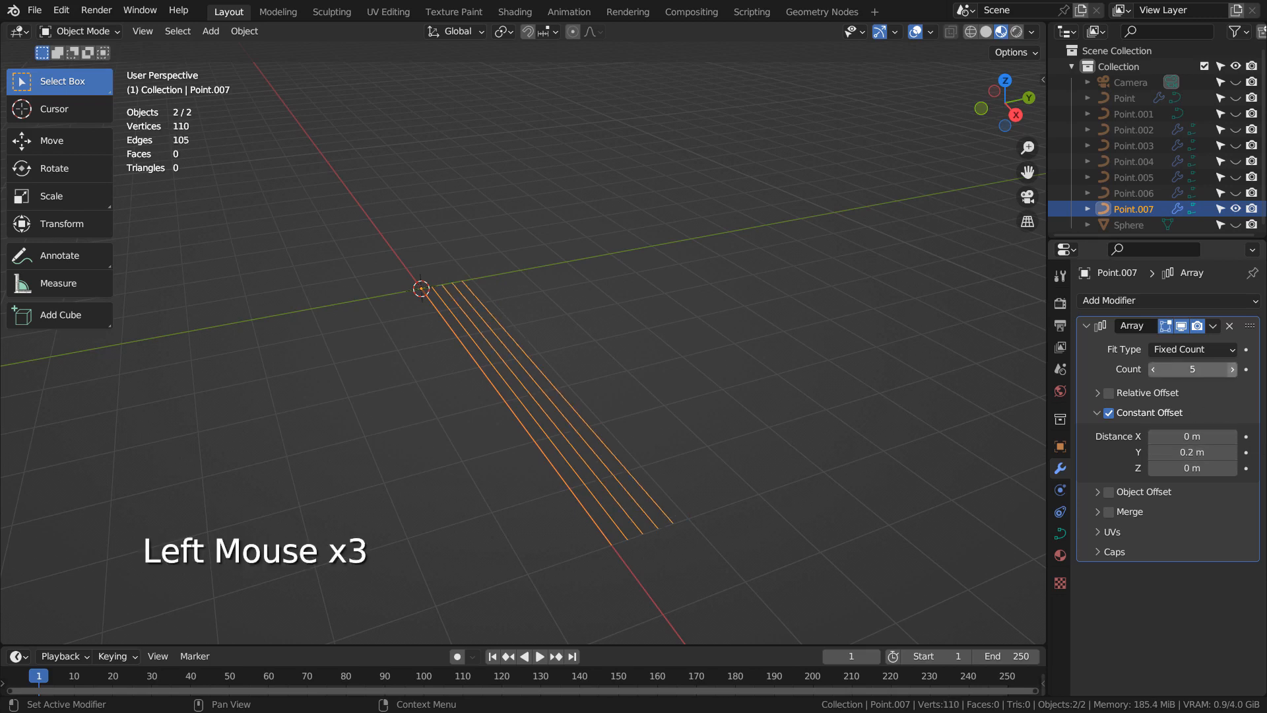
Set the array's constant Y offset to 0.1 m and its count to 10.
click(1221, 452)
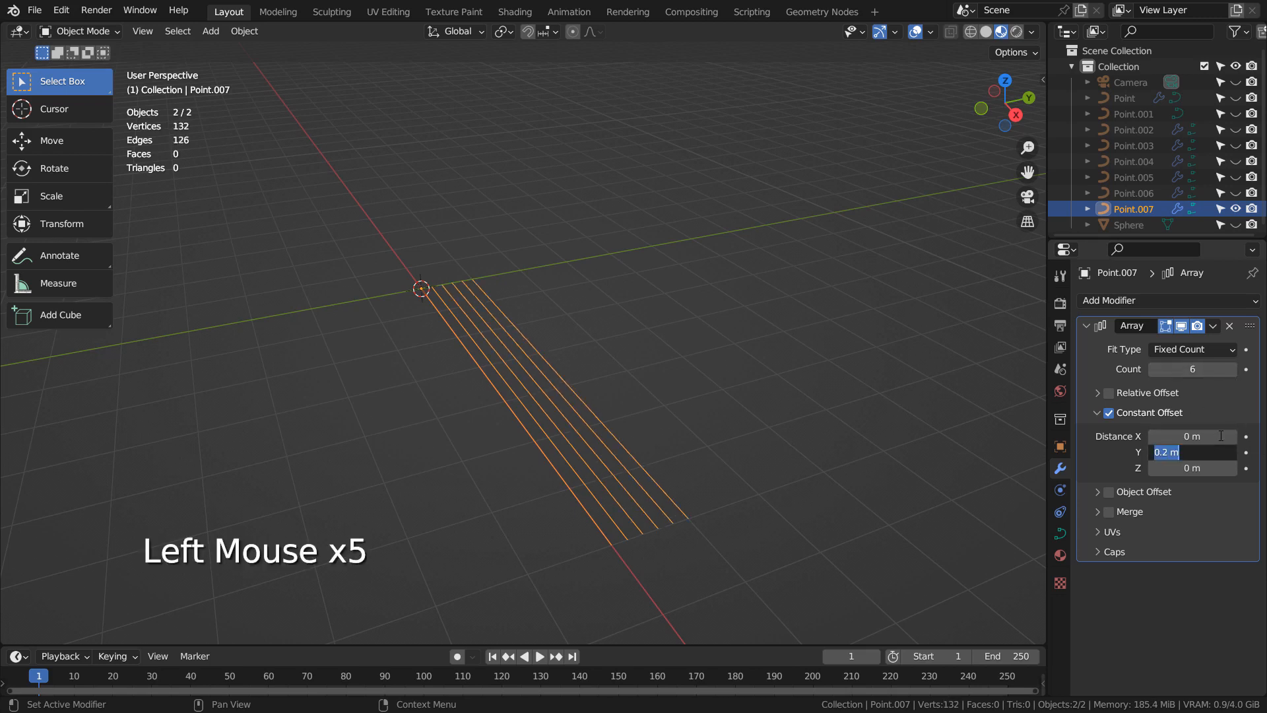
text(0.1)
key(Return)
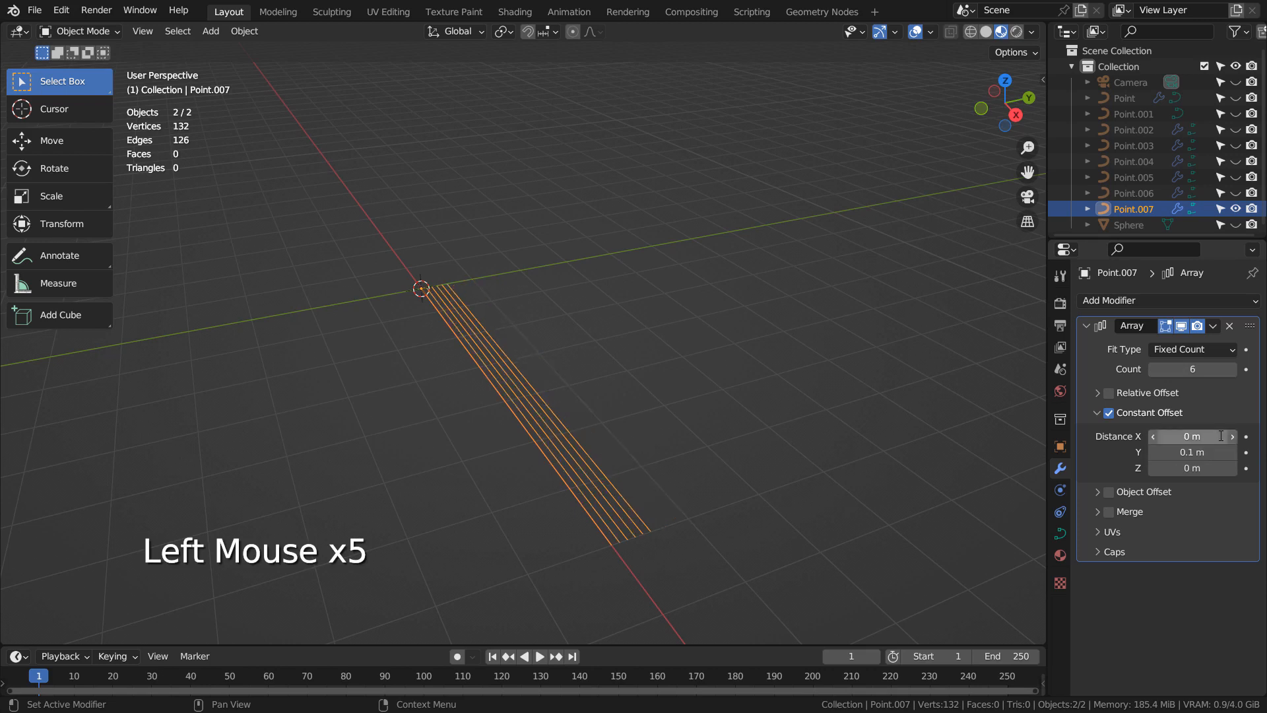
click(1208, 370)
text(10)
key(Return)
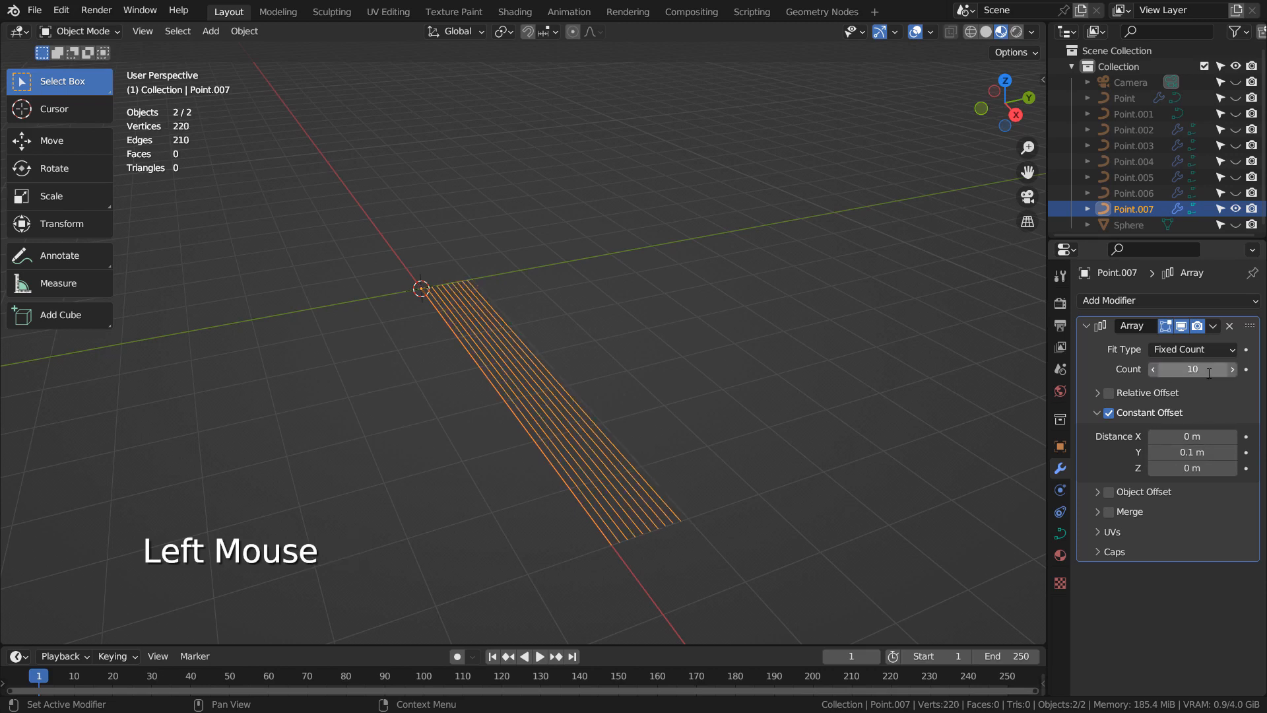
Switch to the front view and add a Point curve at the world origin.
middle_drag(690, 481, 822, 442)
key(KP_1)
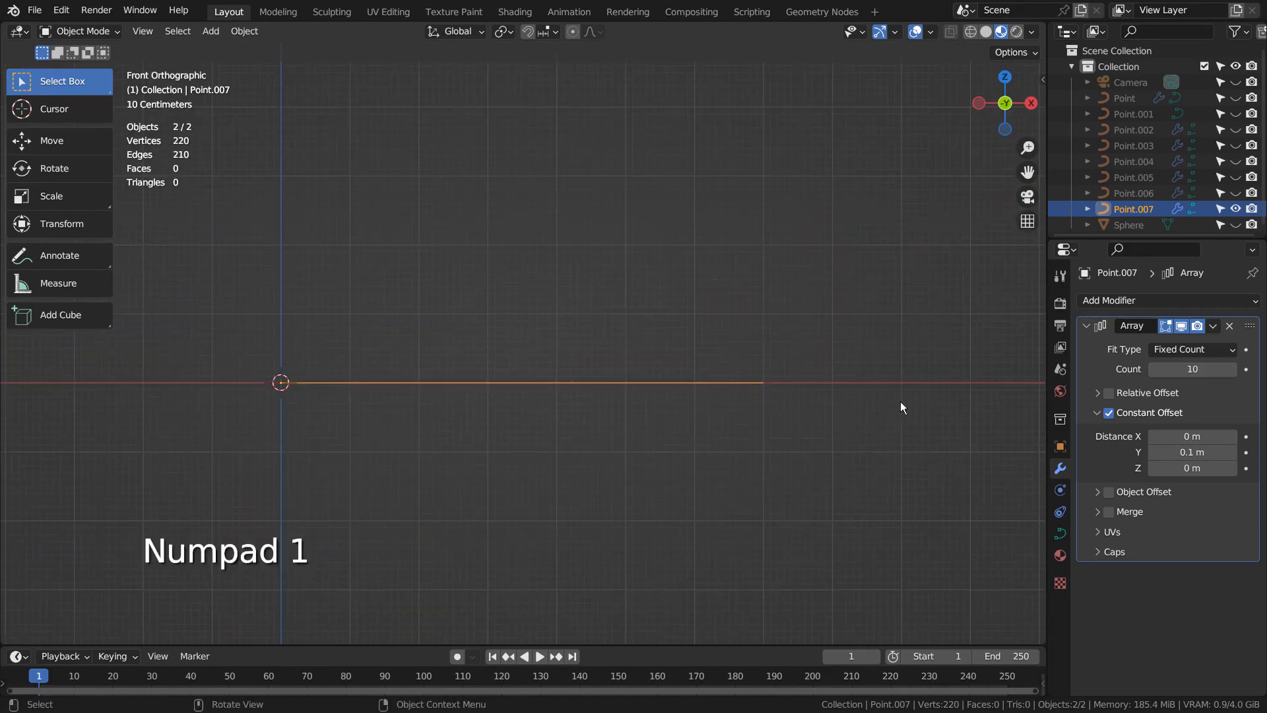
key(shift+a)
mouse_move(413, 318)
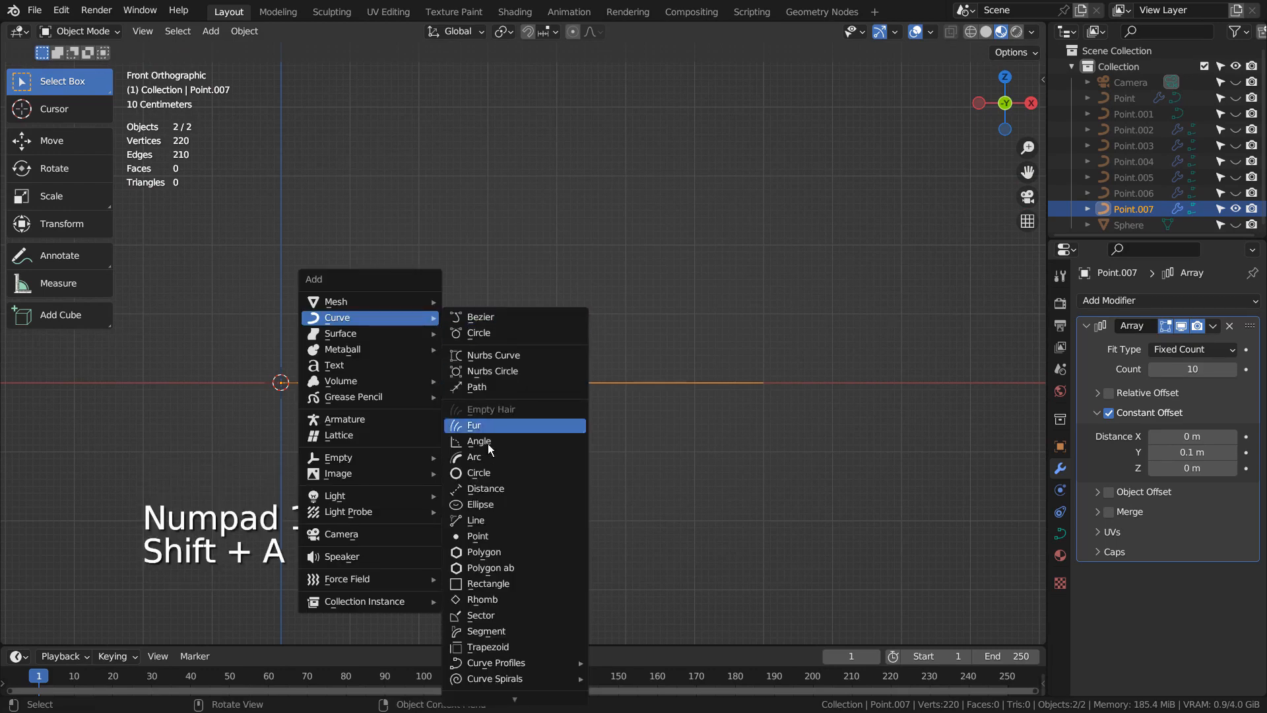
click(482, 536)
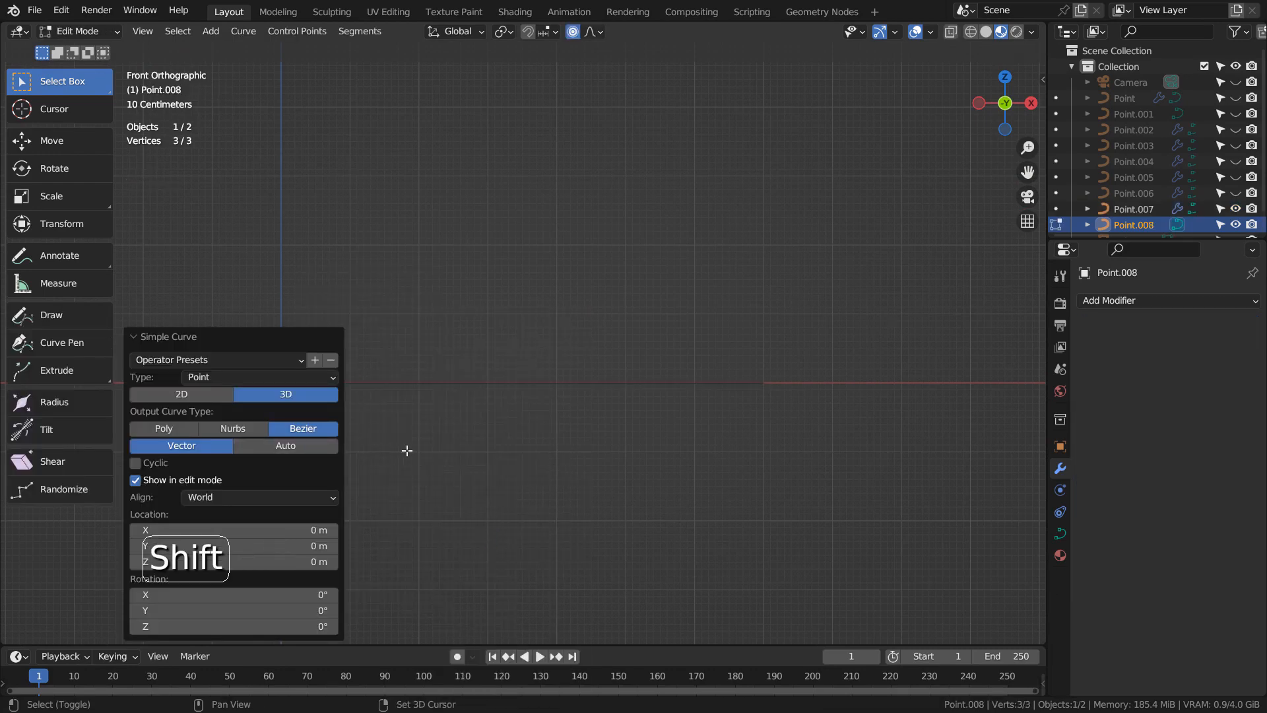
Extrude the point six times along X, alternating up and down, to form a zigzag with peaks above and below the X axis.
shift+middle_drag(411, 453, 527, 444)
key(e)
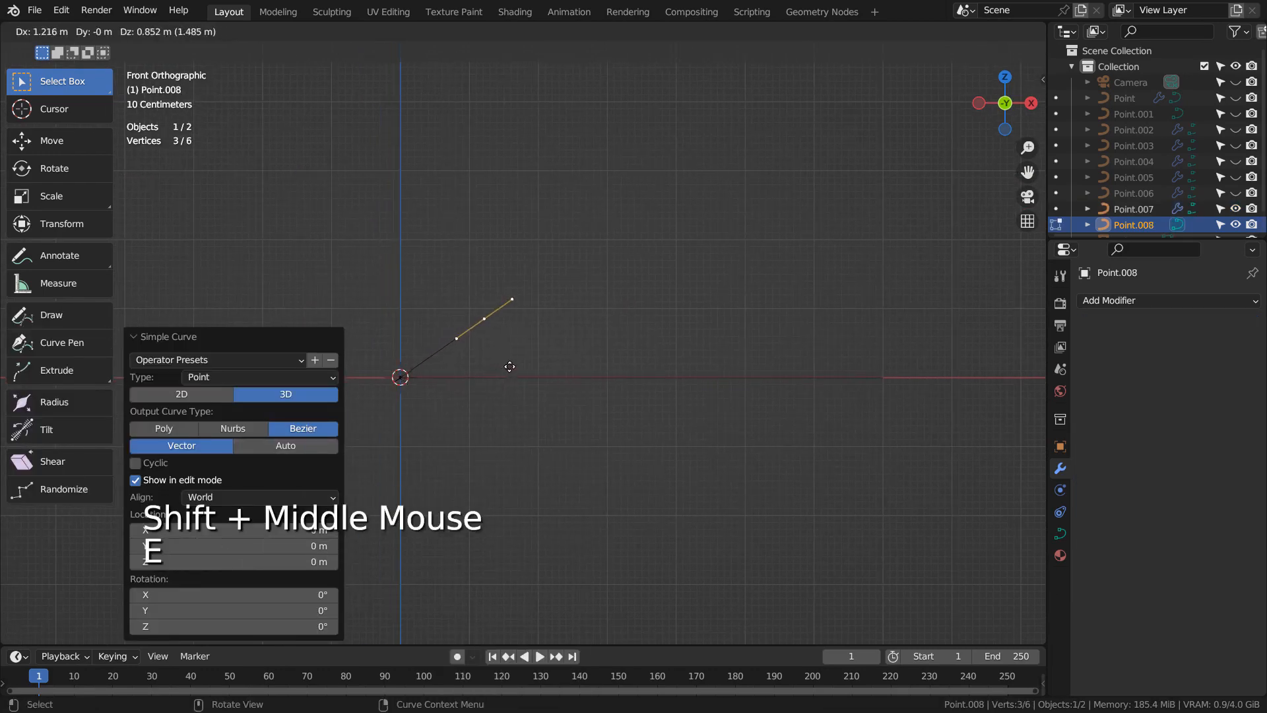
click(526, 369)
key(e)
click(553, 440)
key(e)
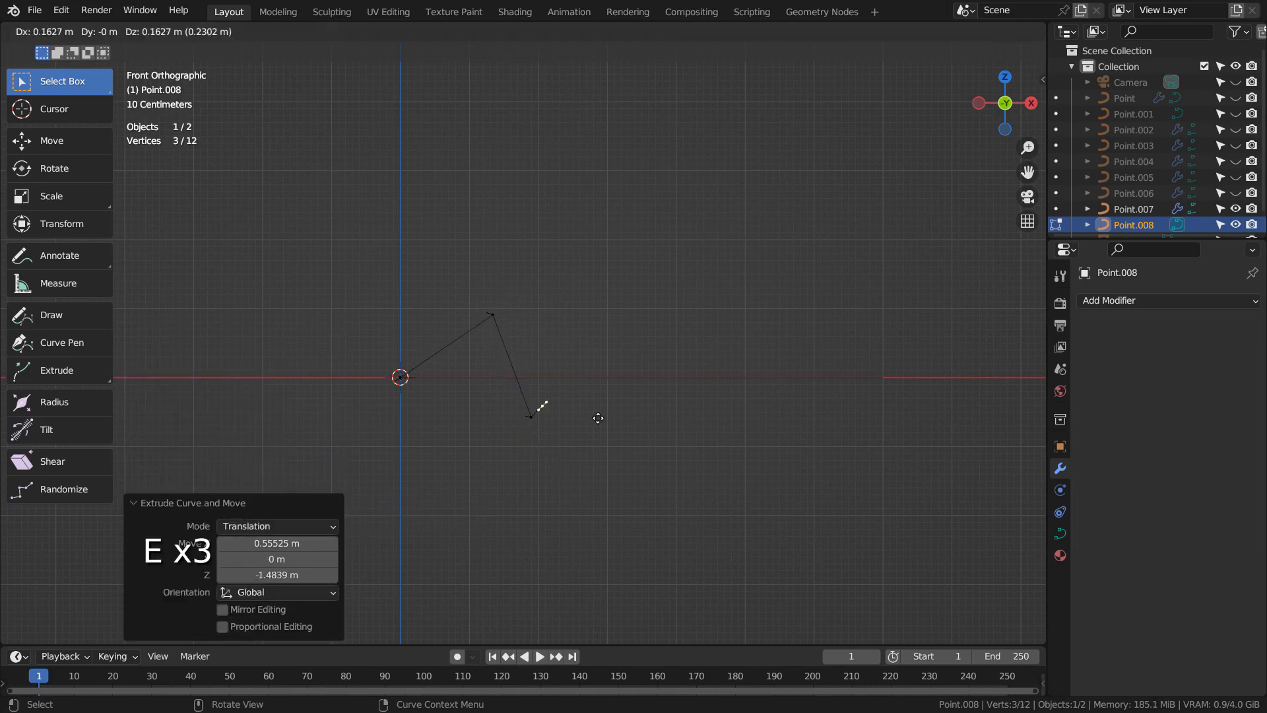
click(649, 359)
key(e)
click(729, 477)
key(e)
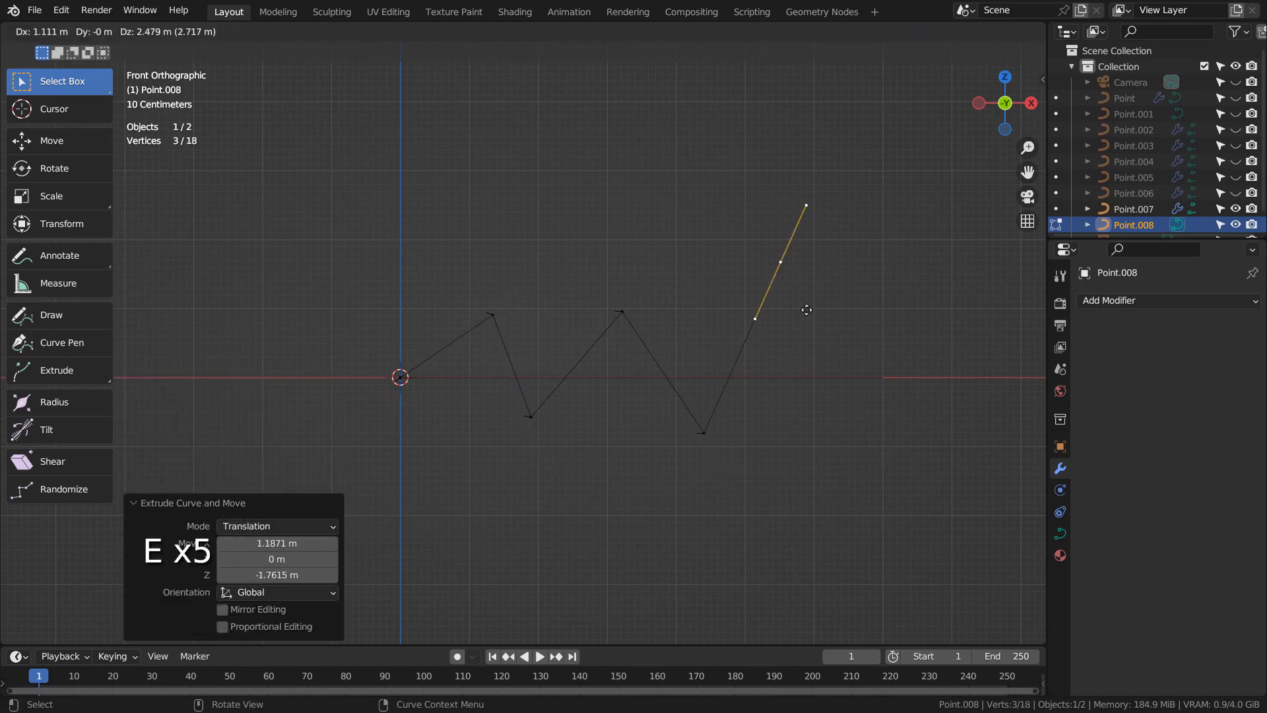
click(806, 311)
key(e)
click(910, 491)
Smooth the whole zigzag into a wave by setting all its handles to Automatic, and return to Object Mode.
key(a)
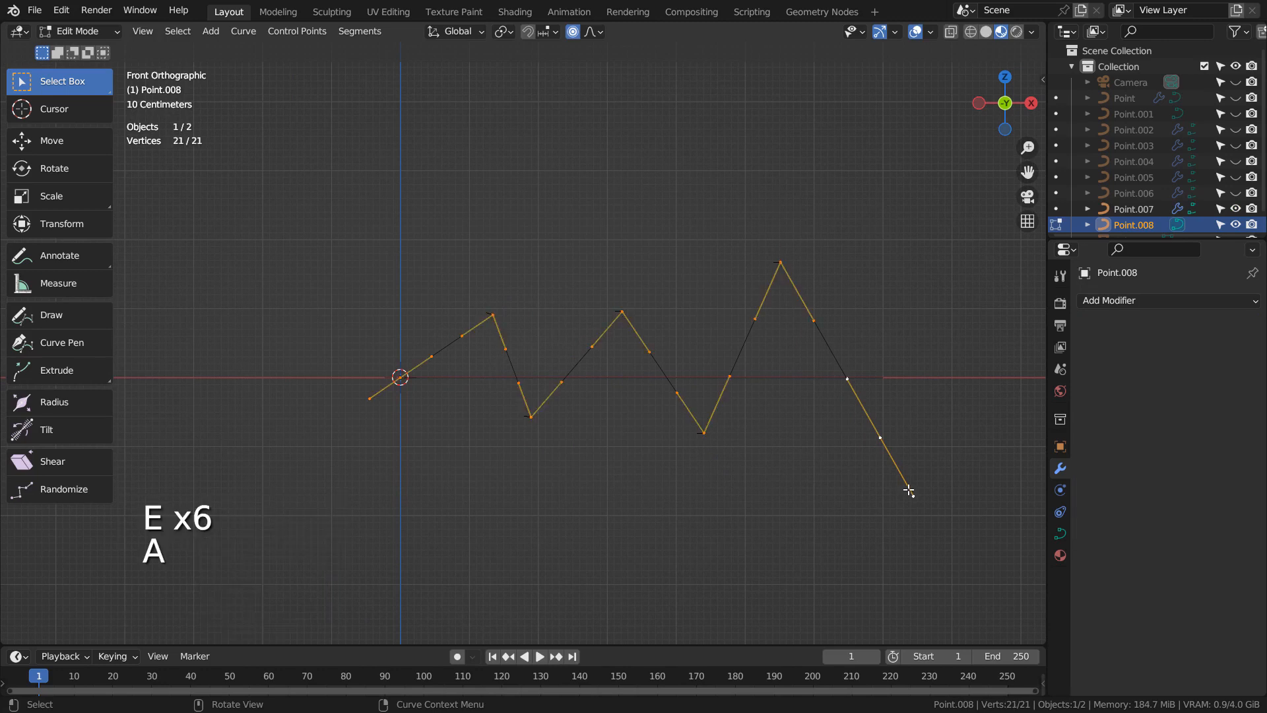
key(v)
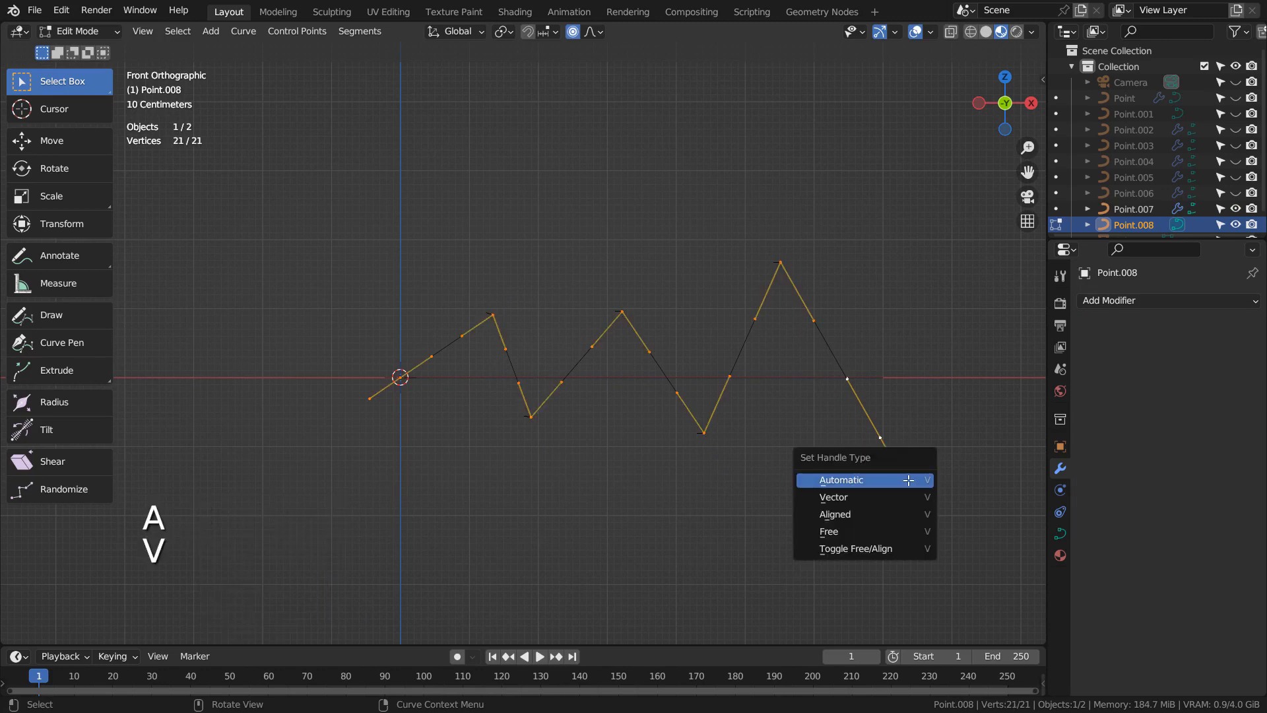
click(909, 480)
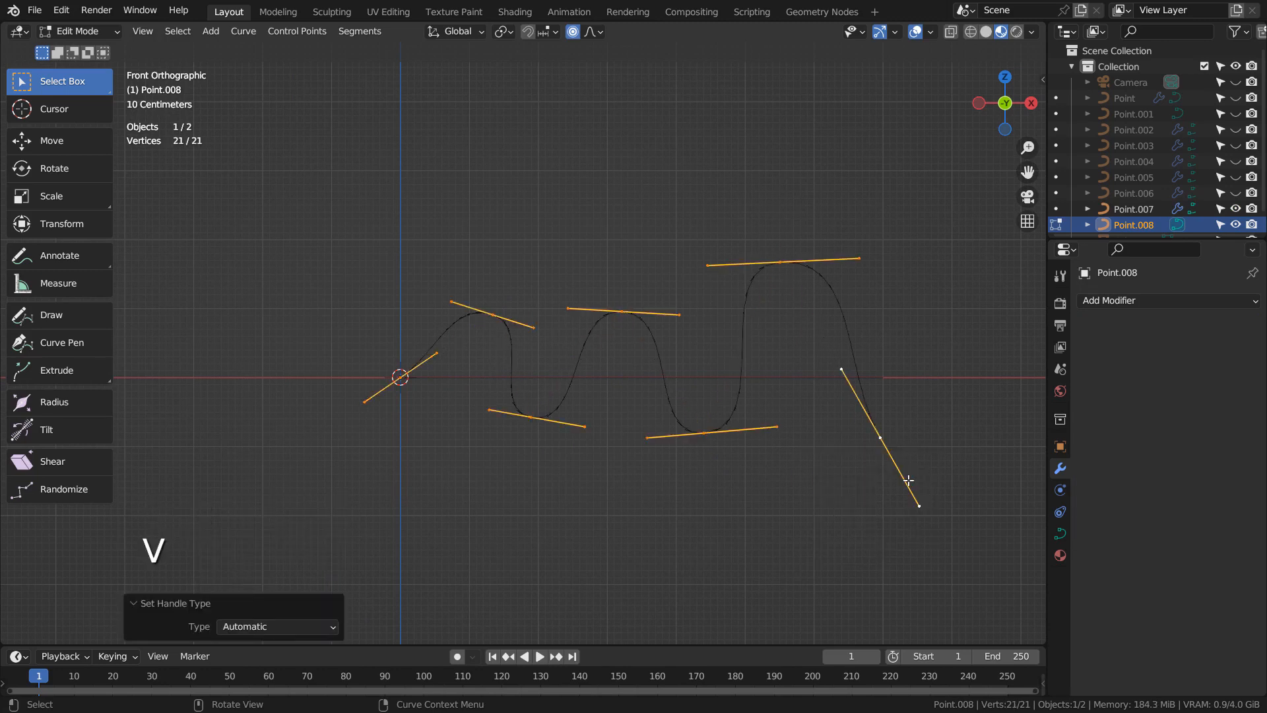
key(Tab)
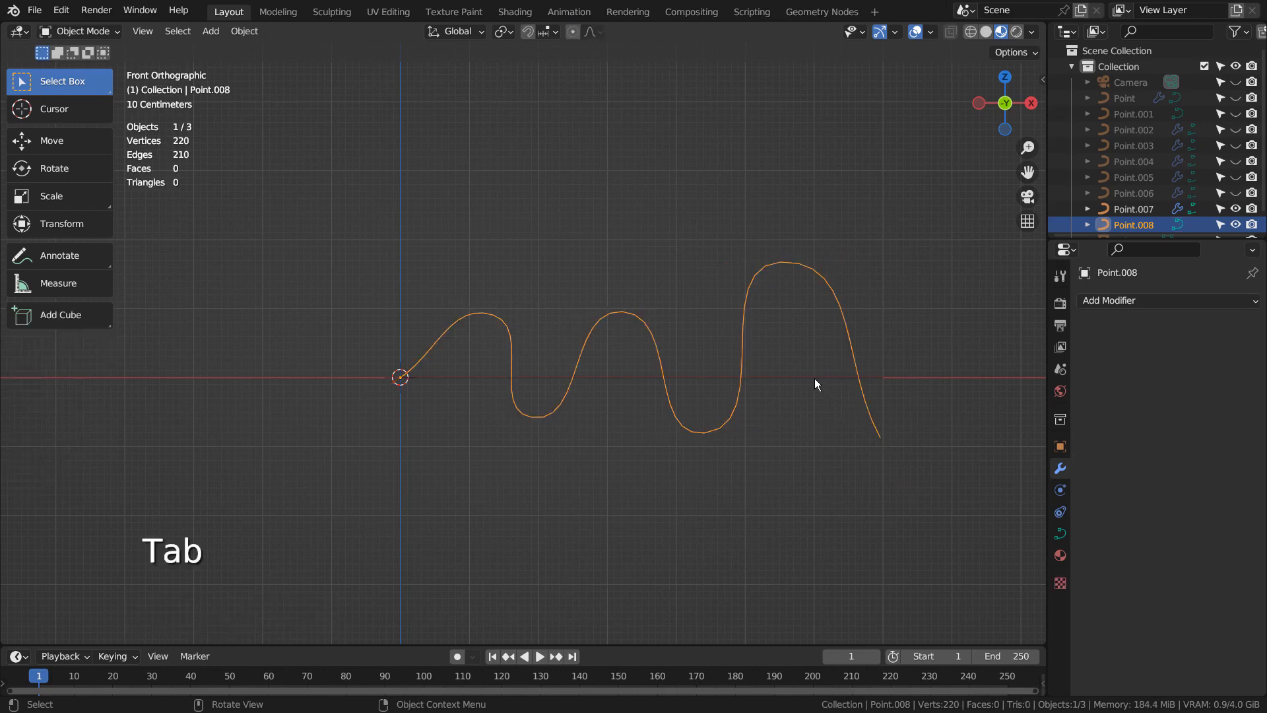
Add a Curve modifier to the arrayed lines, using the wave curve Point.008 as the curve object.
click(814, 379)
middle_drag(815, 379, 772, 422)
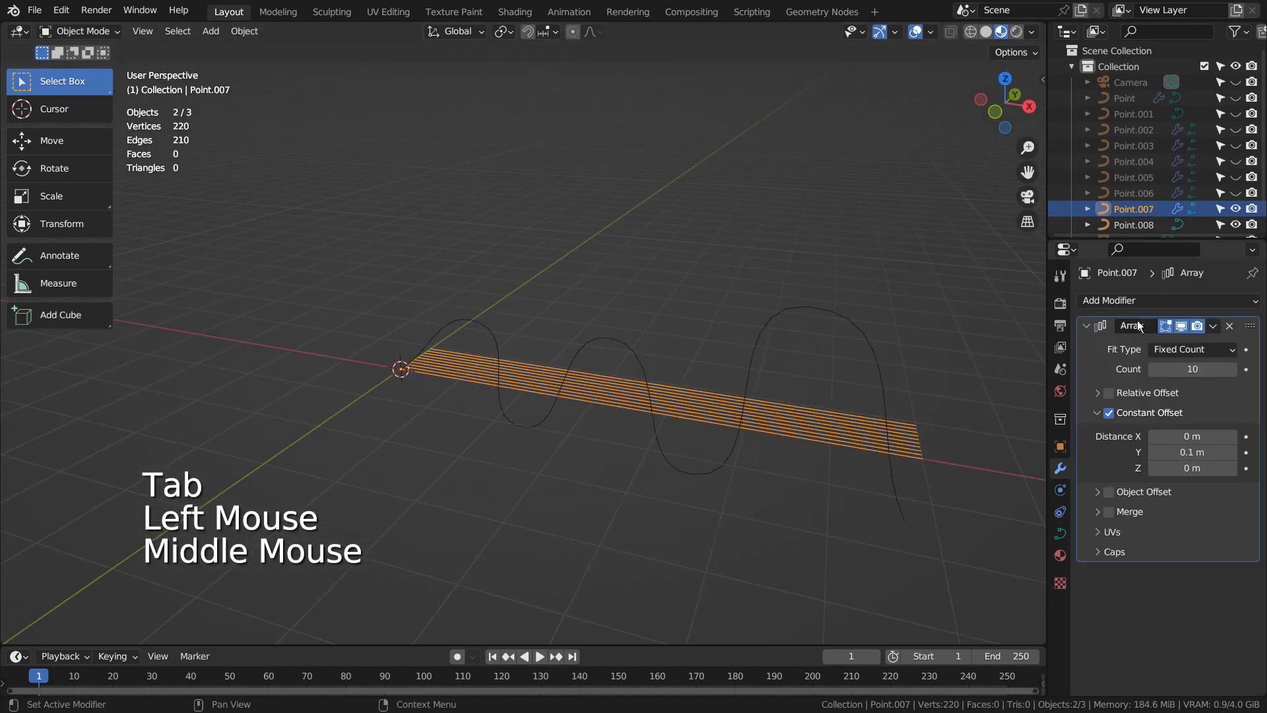
click(1146, 299)
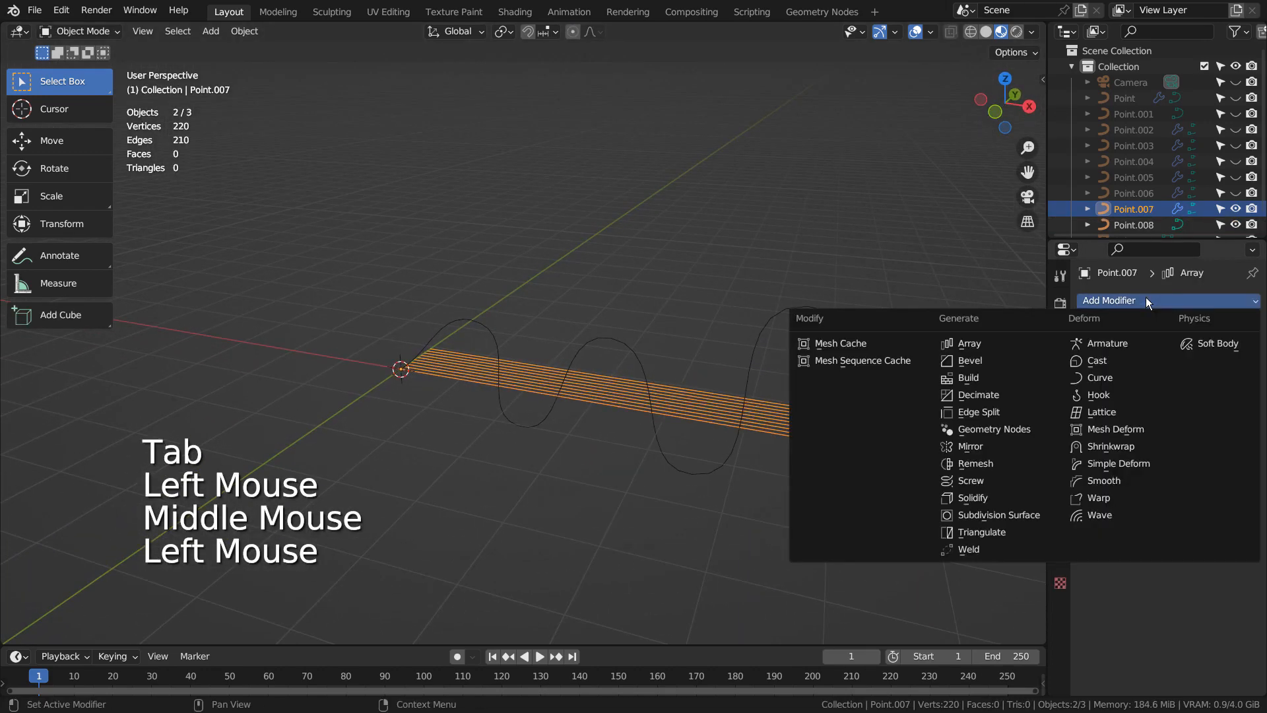
click(1099, 379)
scroll(1173, 524, down, 2)
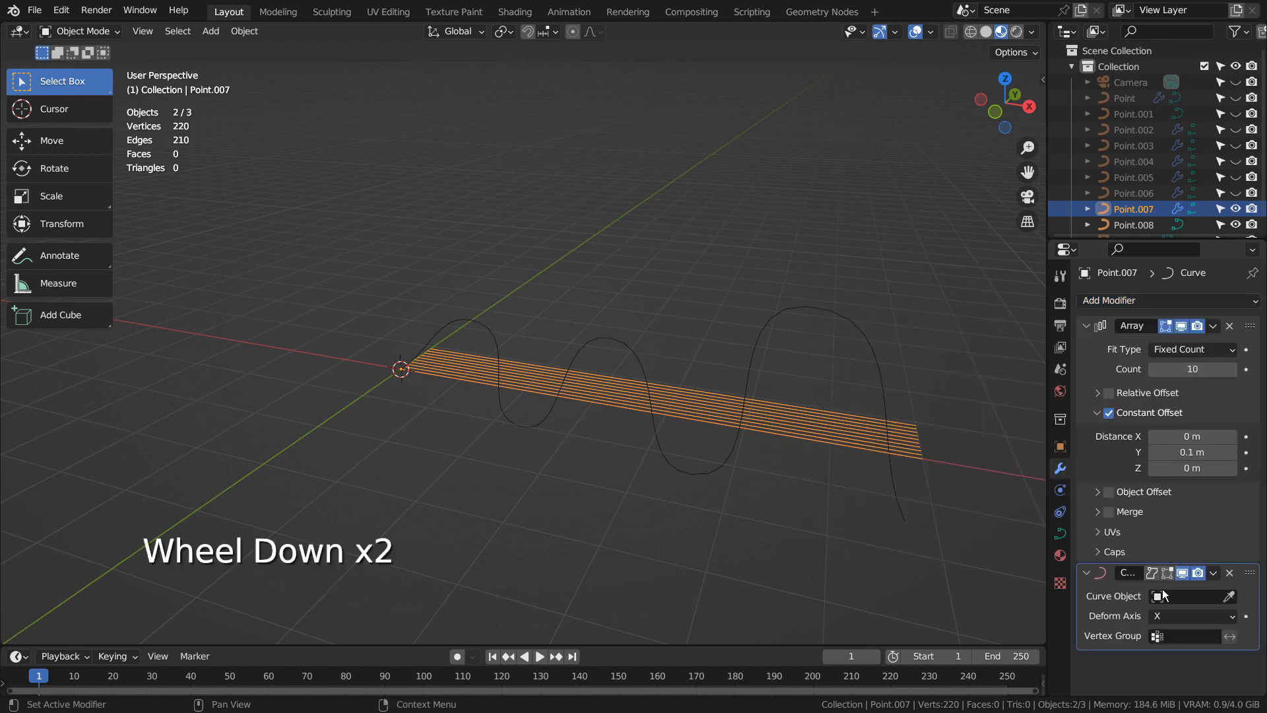
click(1195, 596)
click(1145, 538)
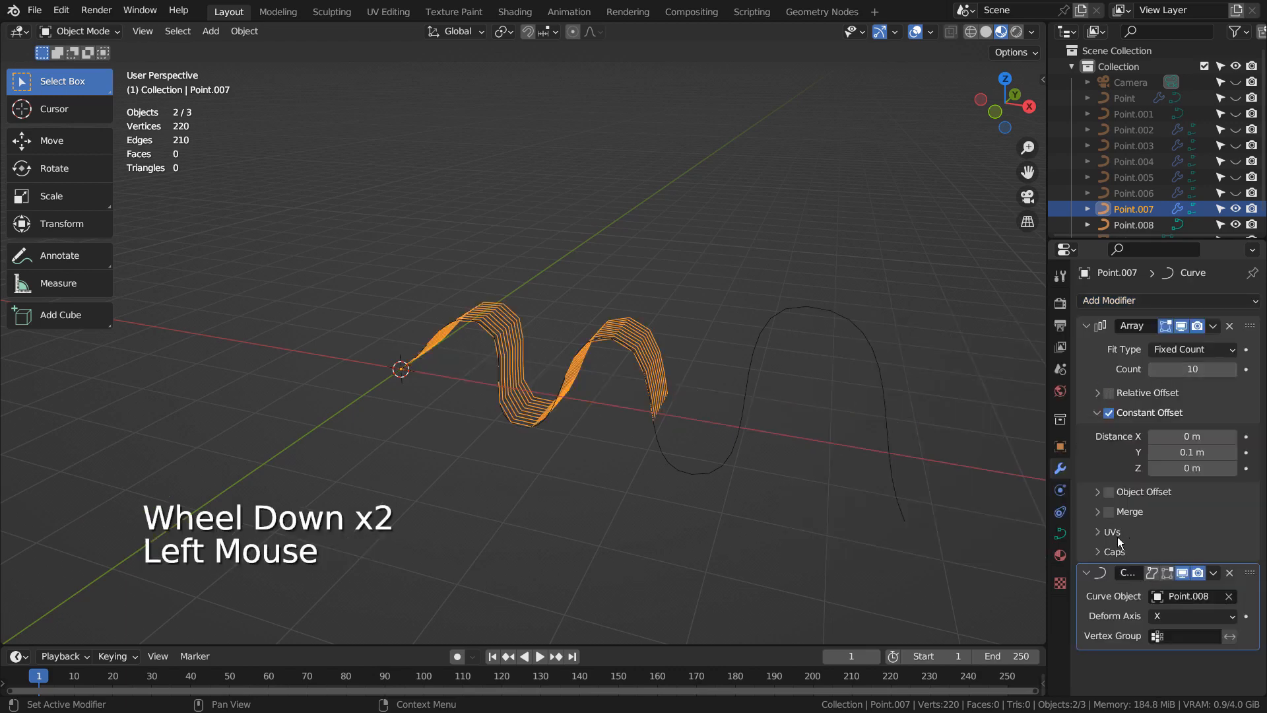
Add a level 1 Subdivision modifier to the arrayed lines.
middle_drag(567, 475, 609, 417)
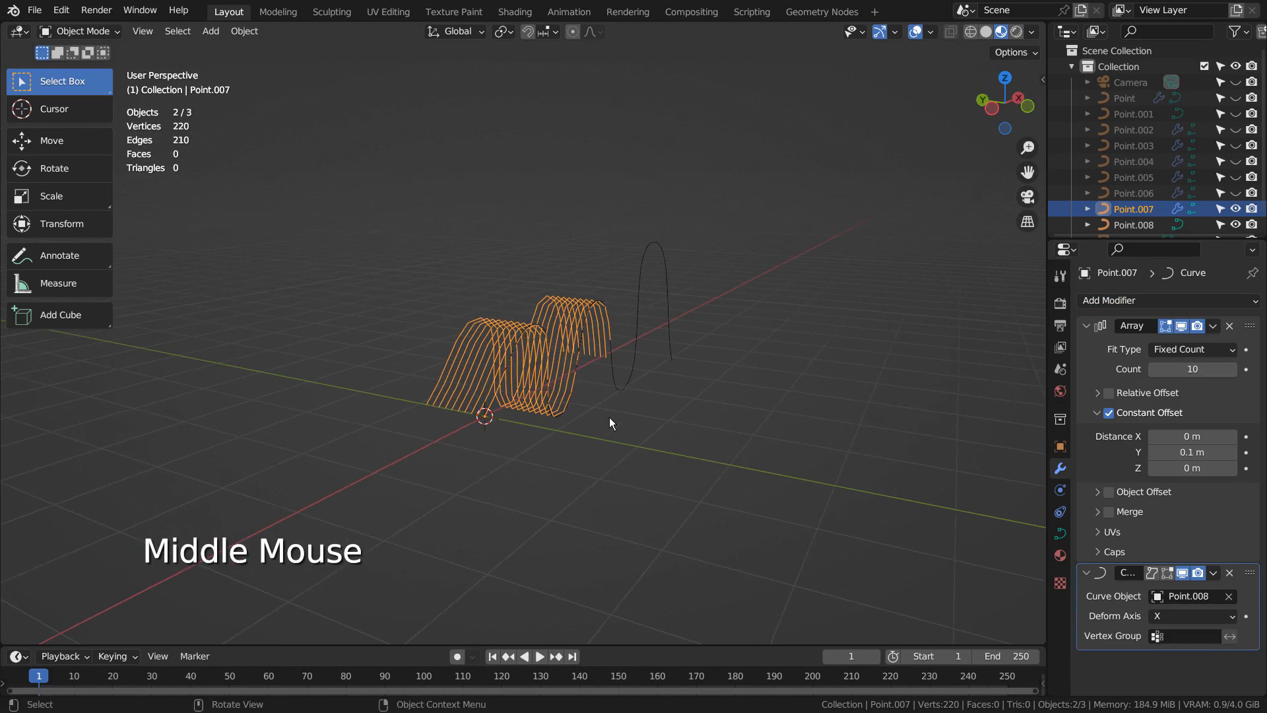
key(ctrl+1)
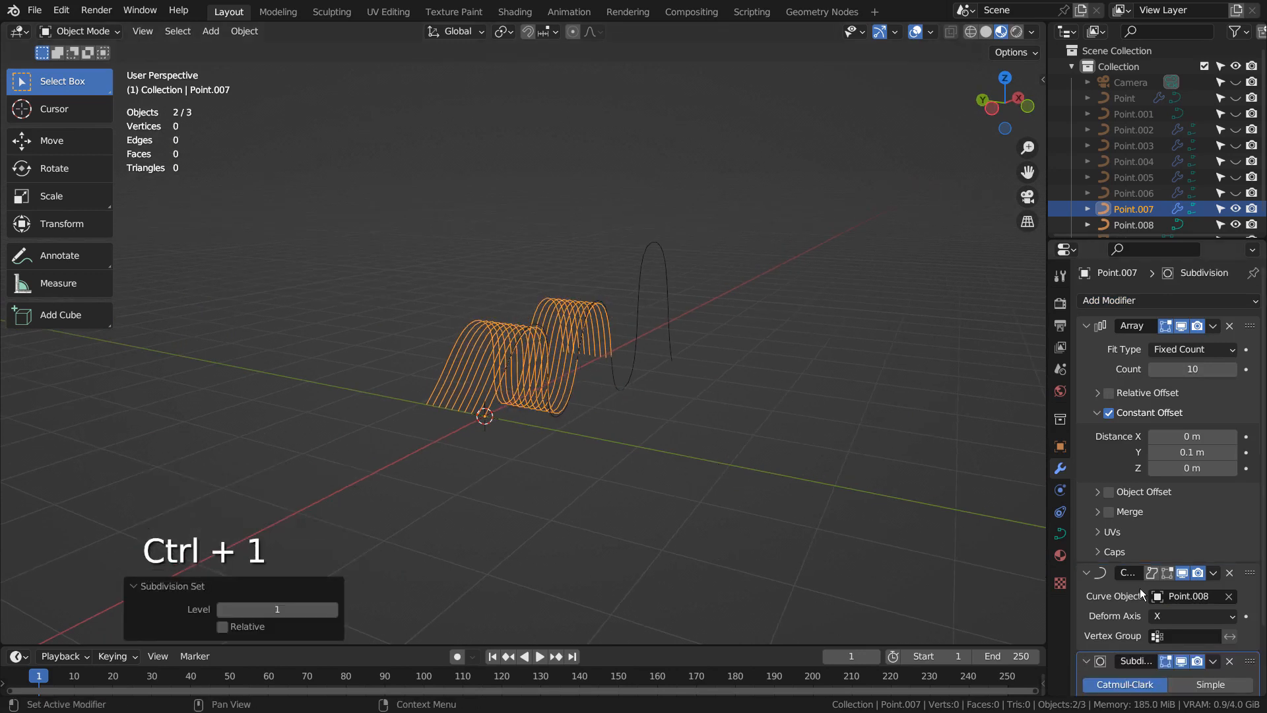
scroll(1141, 593, down, 2)
middle_drag(781, 474, 660, 458)
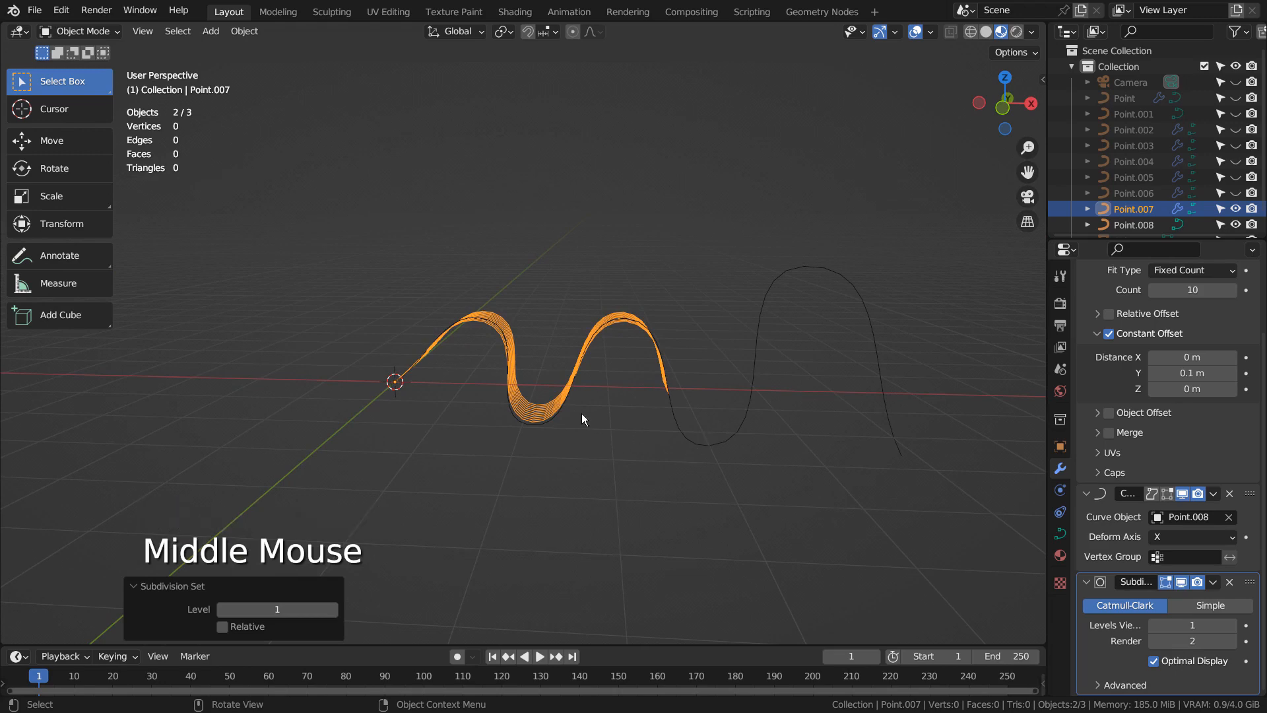
Scale the wave curve uniformly to about 0.513 and reselect the arrayed lines.
mouse_move(717, 412)
middle_down()
mouse_move(616, 436)
mouse_move(761, 411)
mouse_move(727, 412)
middle_up()
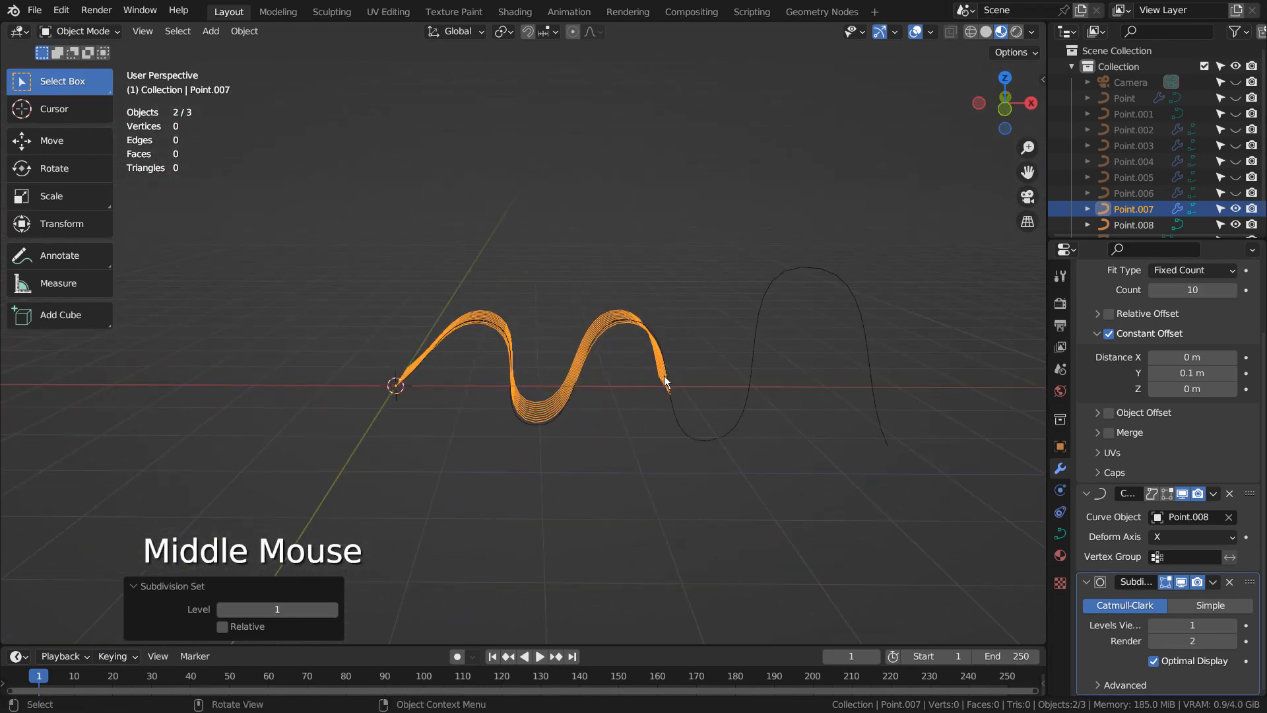
click(755, 382)
key(s)
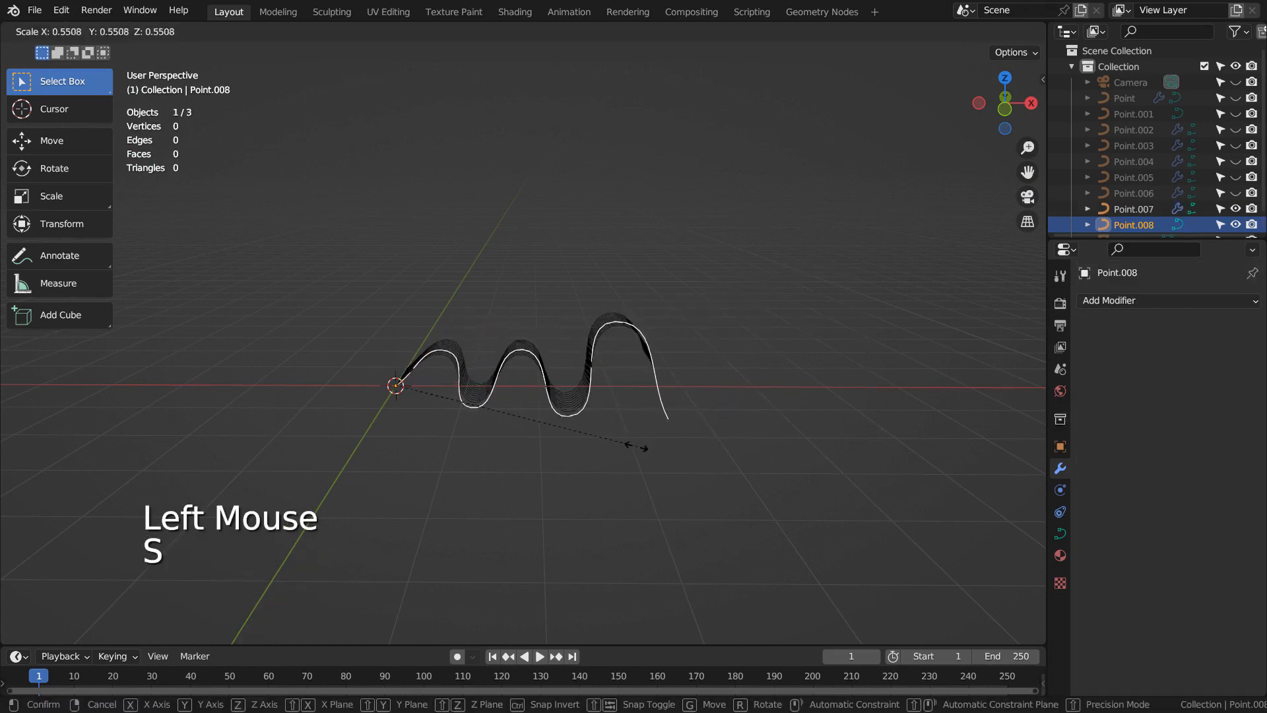
click(620, 447)
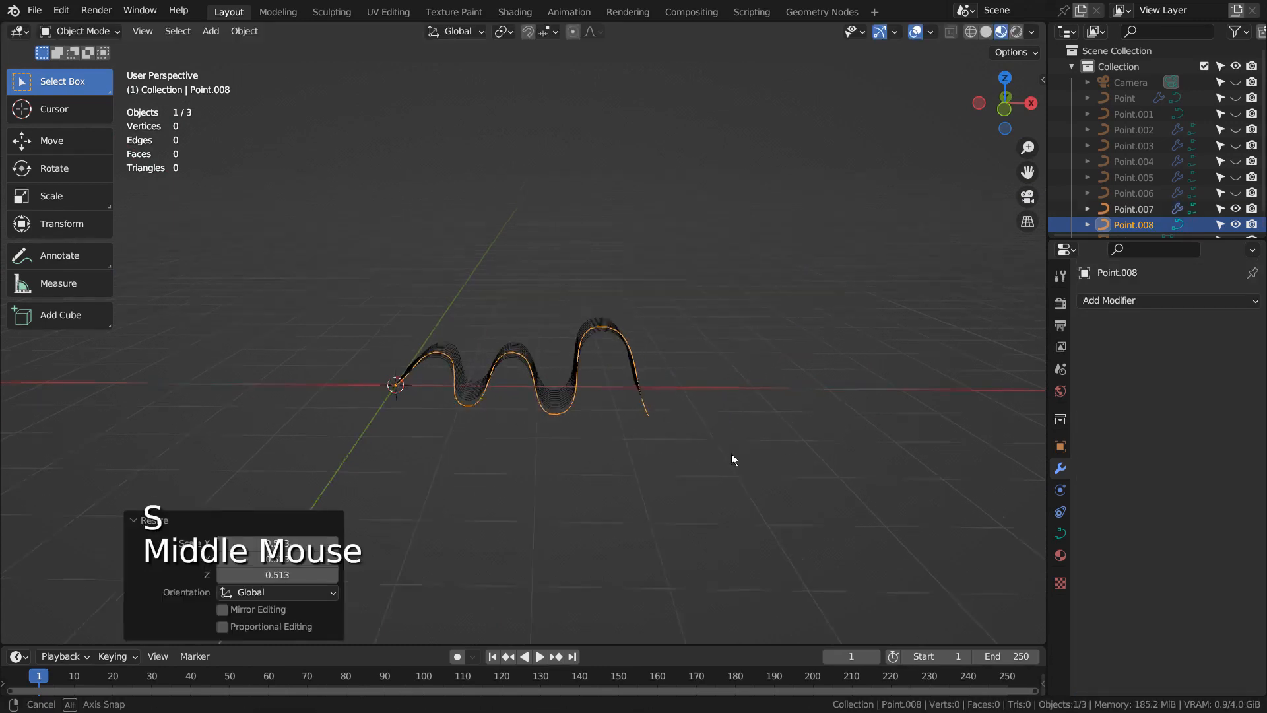
middle_drag(731, 453, 608, 351)
key(a)
click(572, 331)
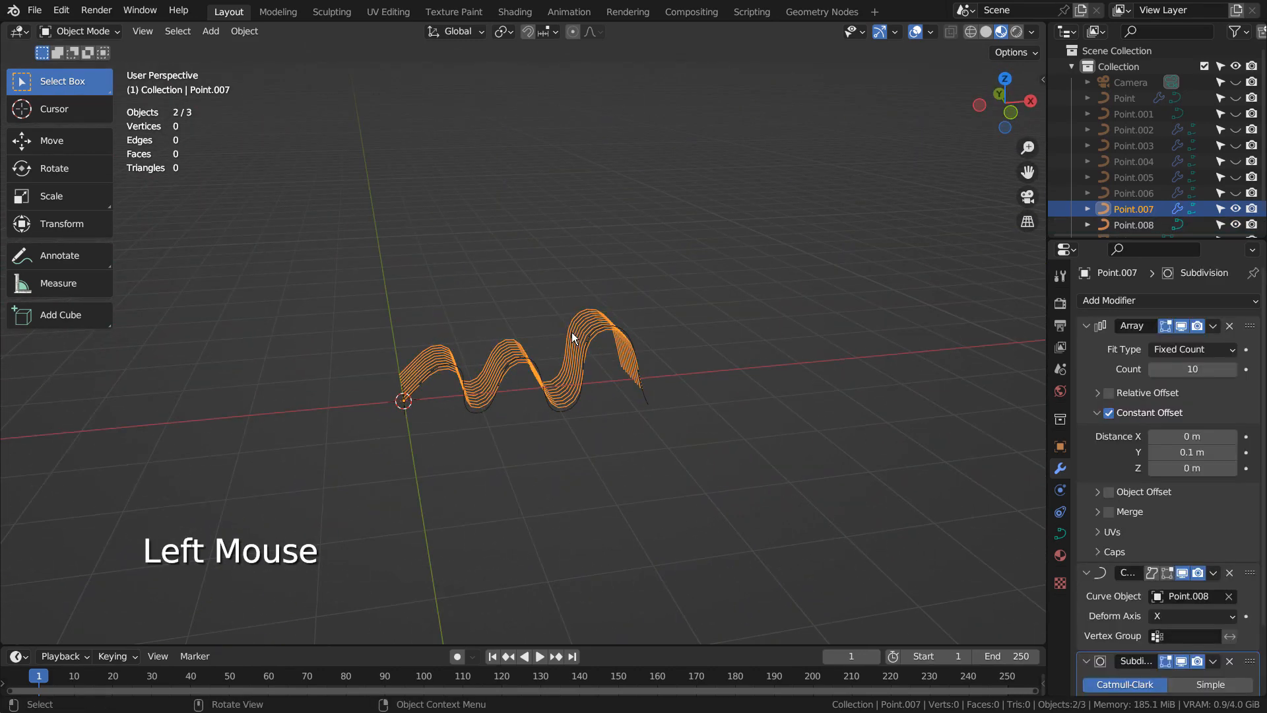
Try to apply the Array modifier on the arrayed lines.
click(1089, 370)
key(ctrl+a)
key(ctrl+a)
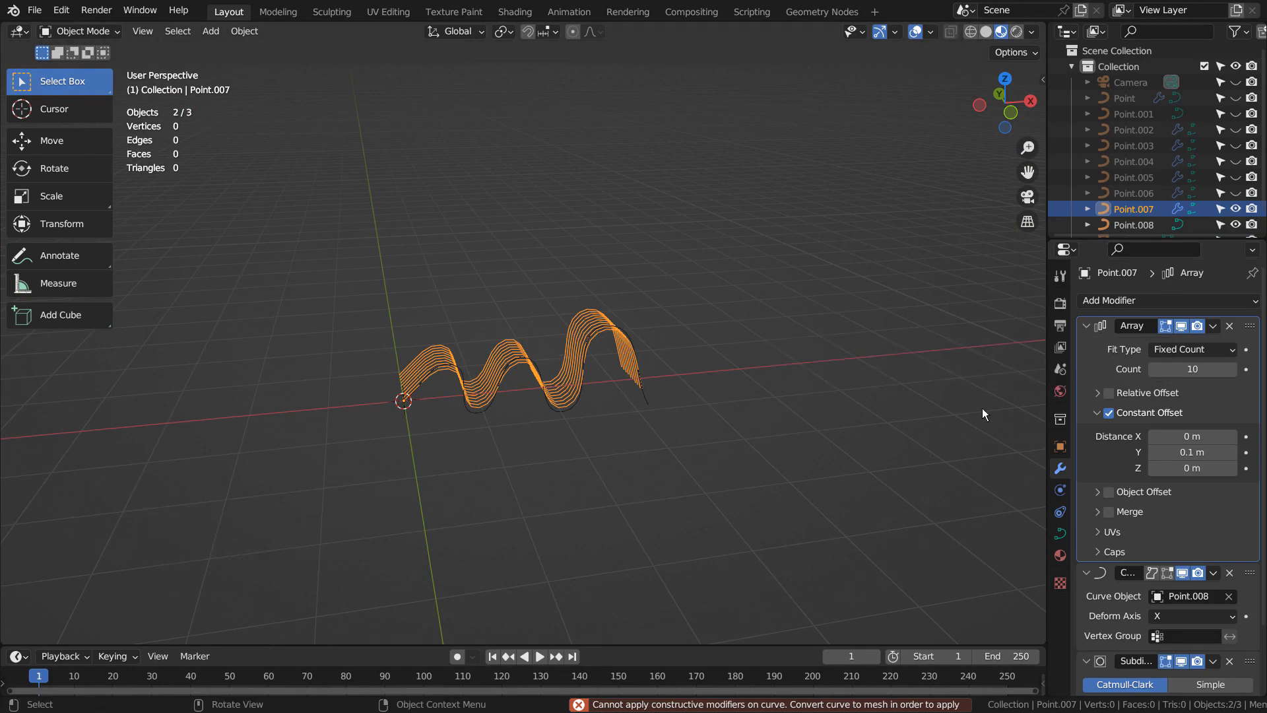
Move the Subdivision modifier above the Array modifier and raise its viewport level to 3.
scroll(983, 409, down, 2)
scroll(703, 470, up, 7)
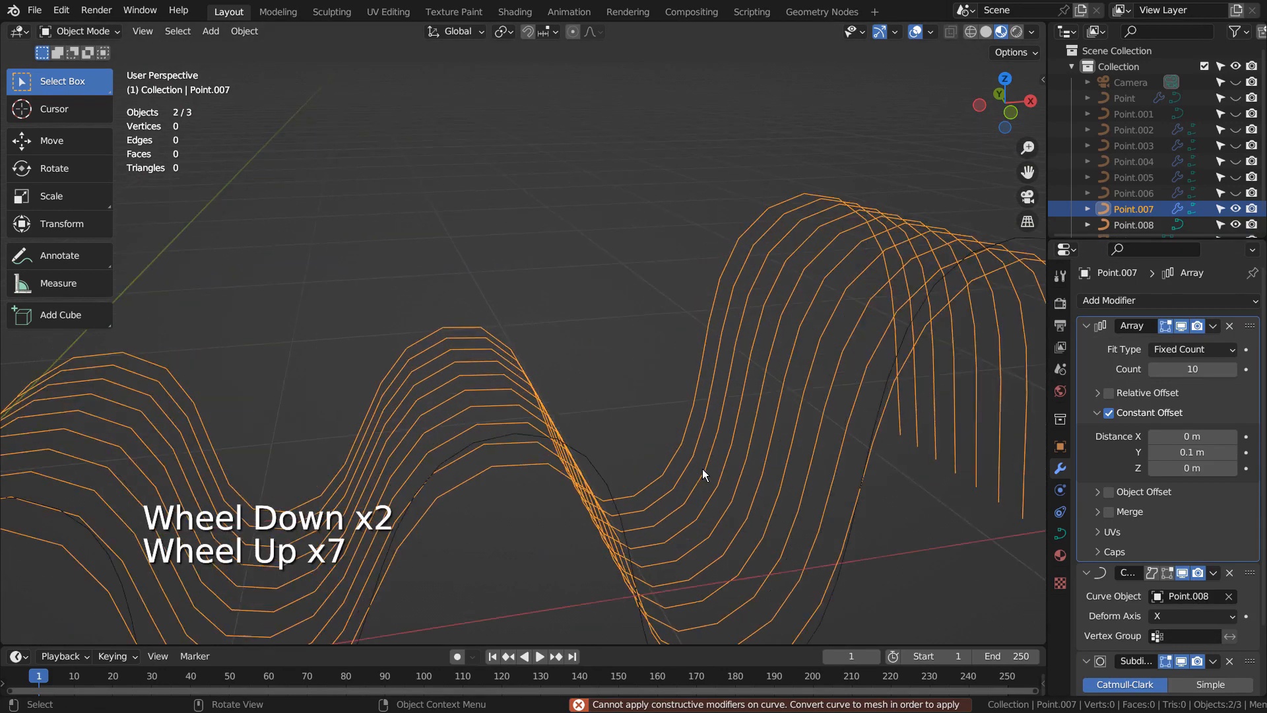
scroll(1227, 597, down, 2)
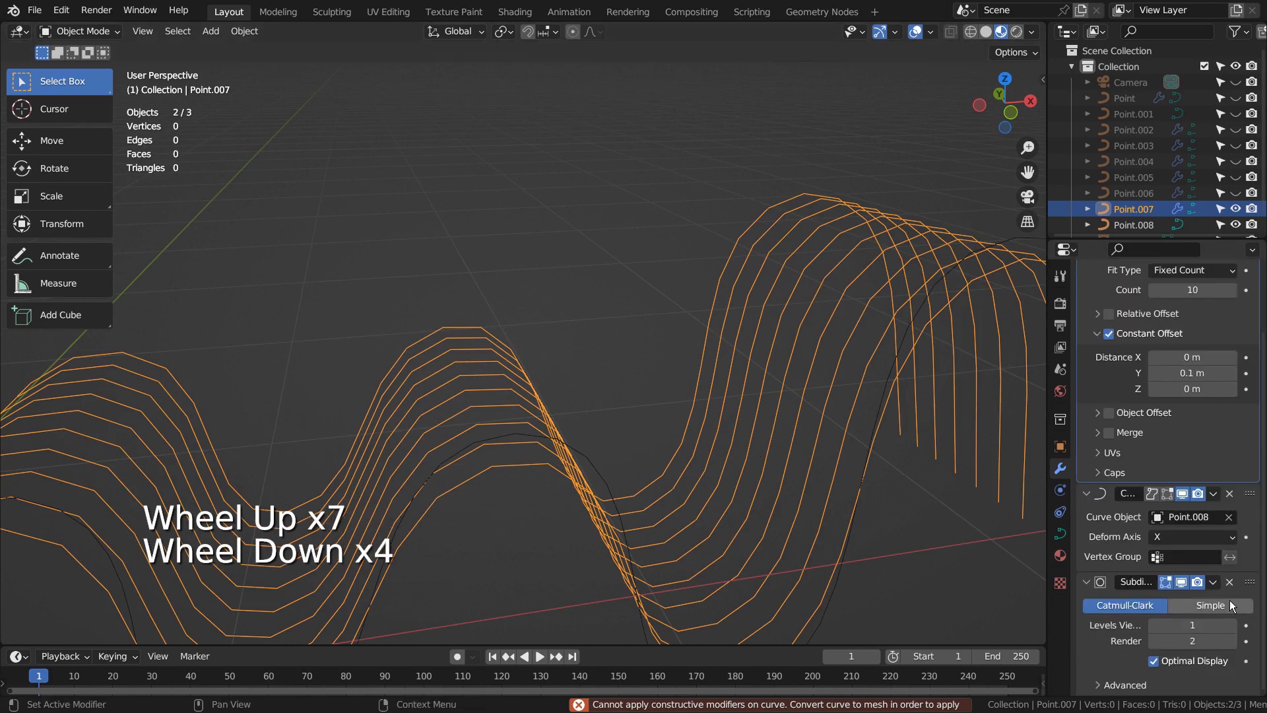
drag(1250, 582, 1252, 287)
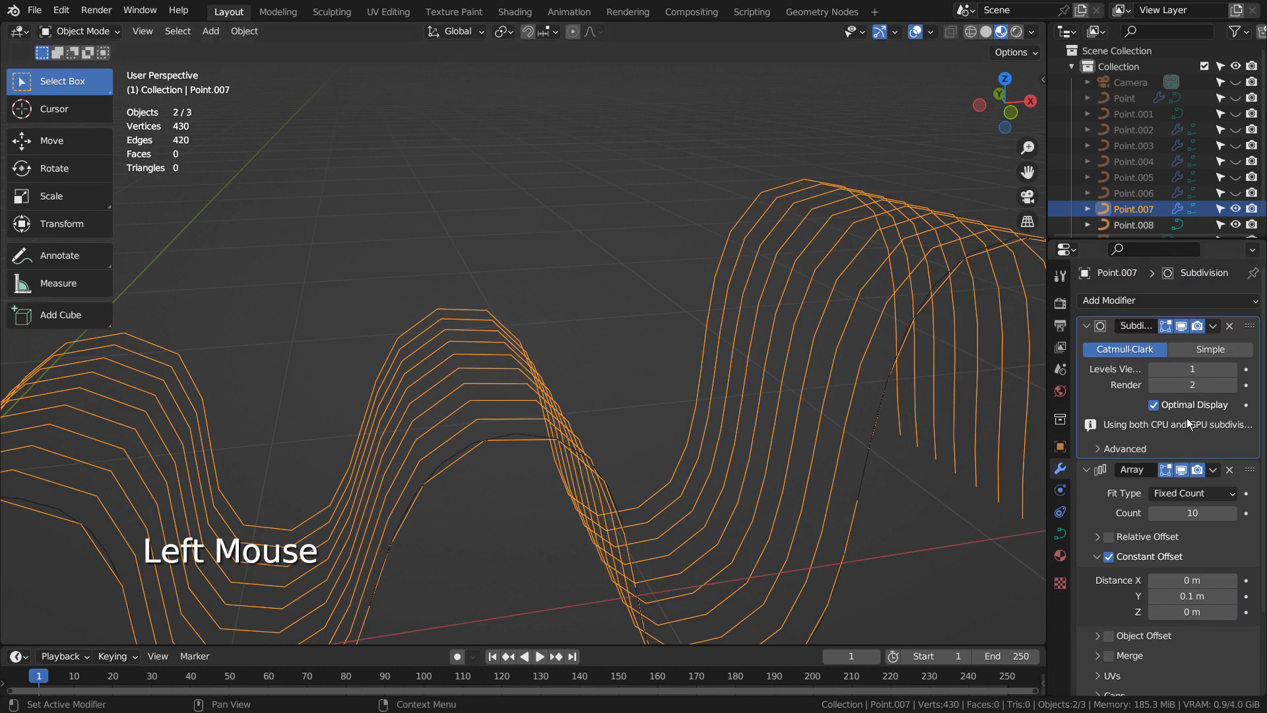
click(1231, 369)
click(1232, 369)
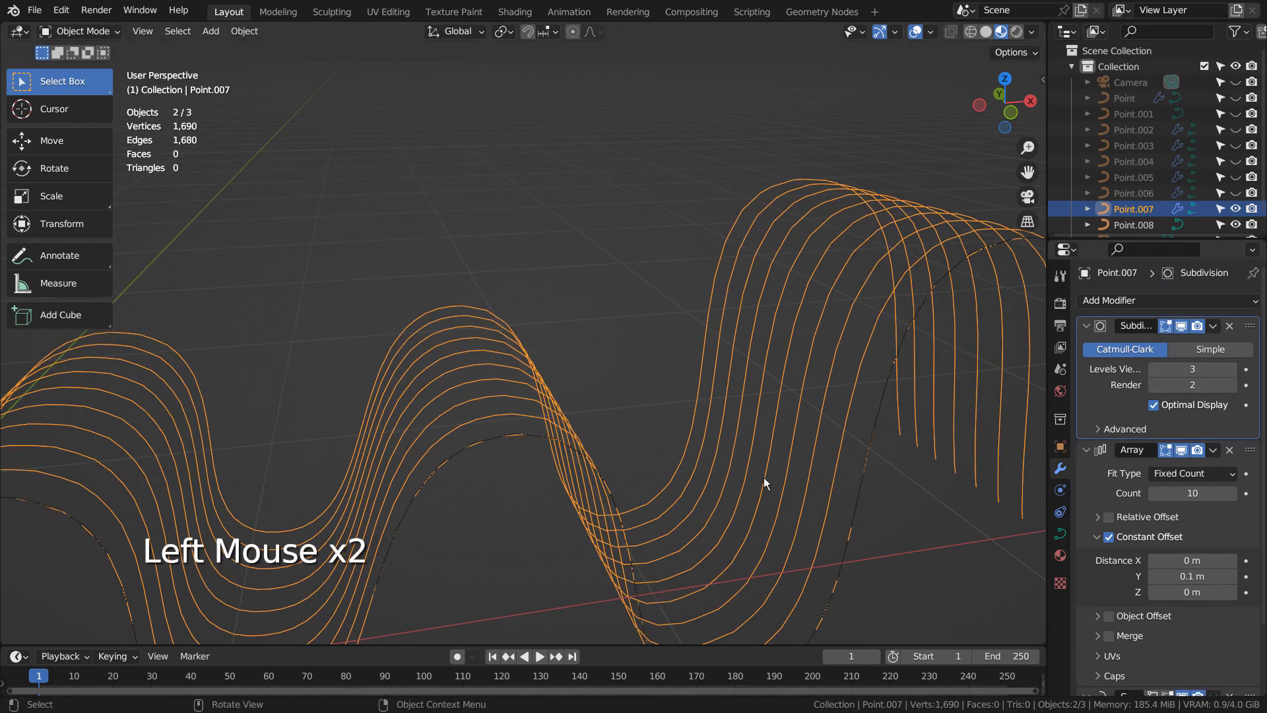
Convert the arrayed wavy lines to a mesh.
scroll(763, 478, down, 3)
middle_drag(765, 478, 672, 404)
right_click(636, 349)
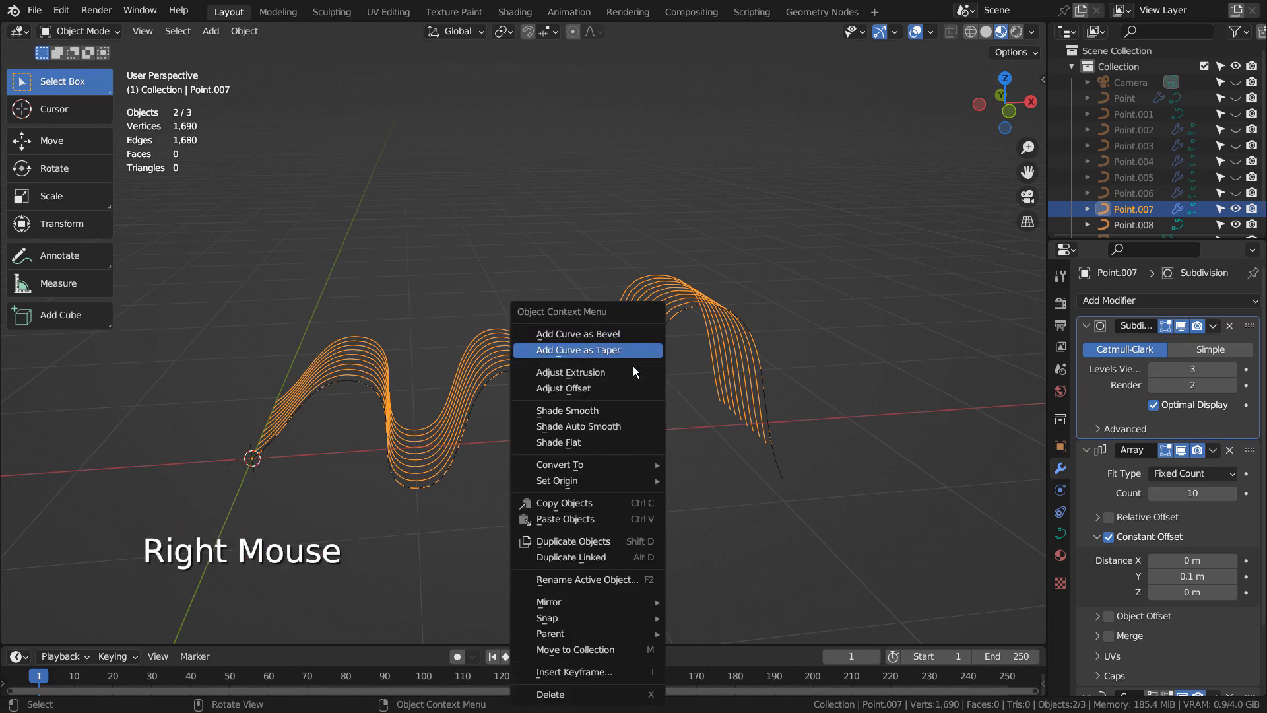
mouse_move(637, 466)
click(699, 481)
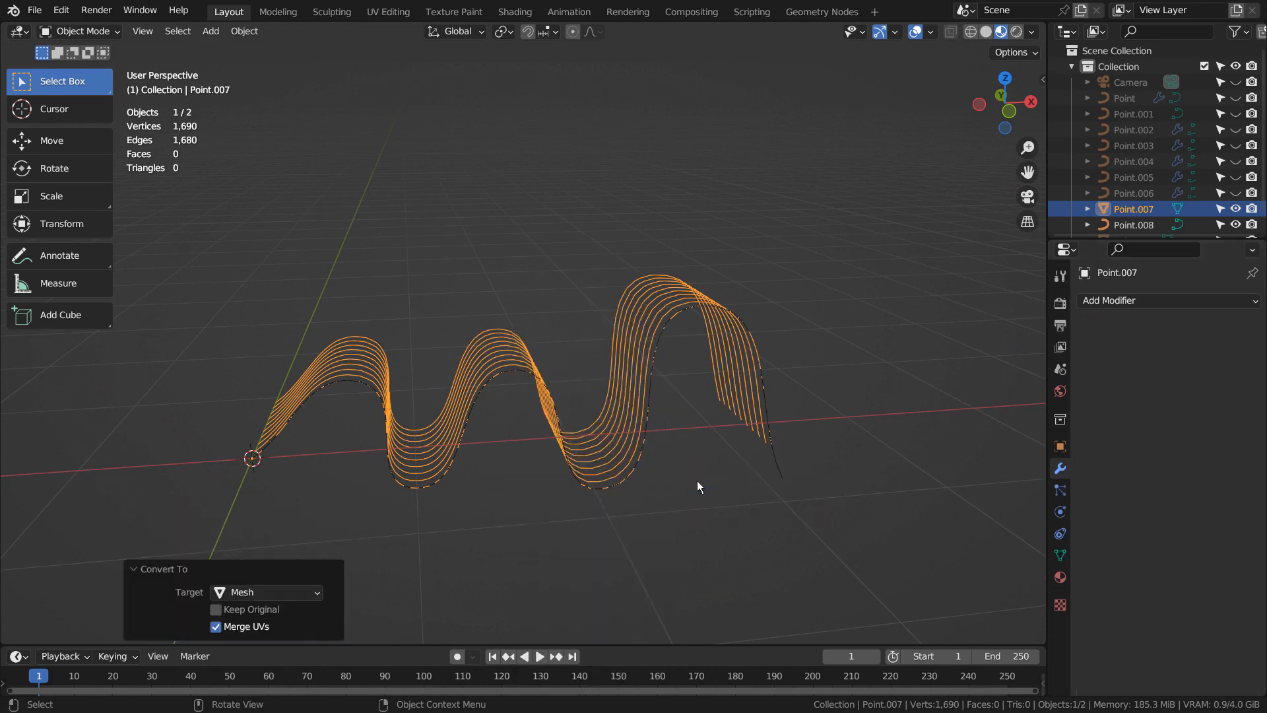
Delete the guiding wave curve and open the wavy lines mesh for vertex editing.
click(775, 363)
double_click(779, 465)
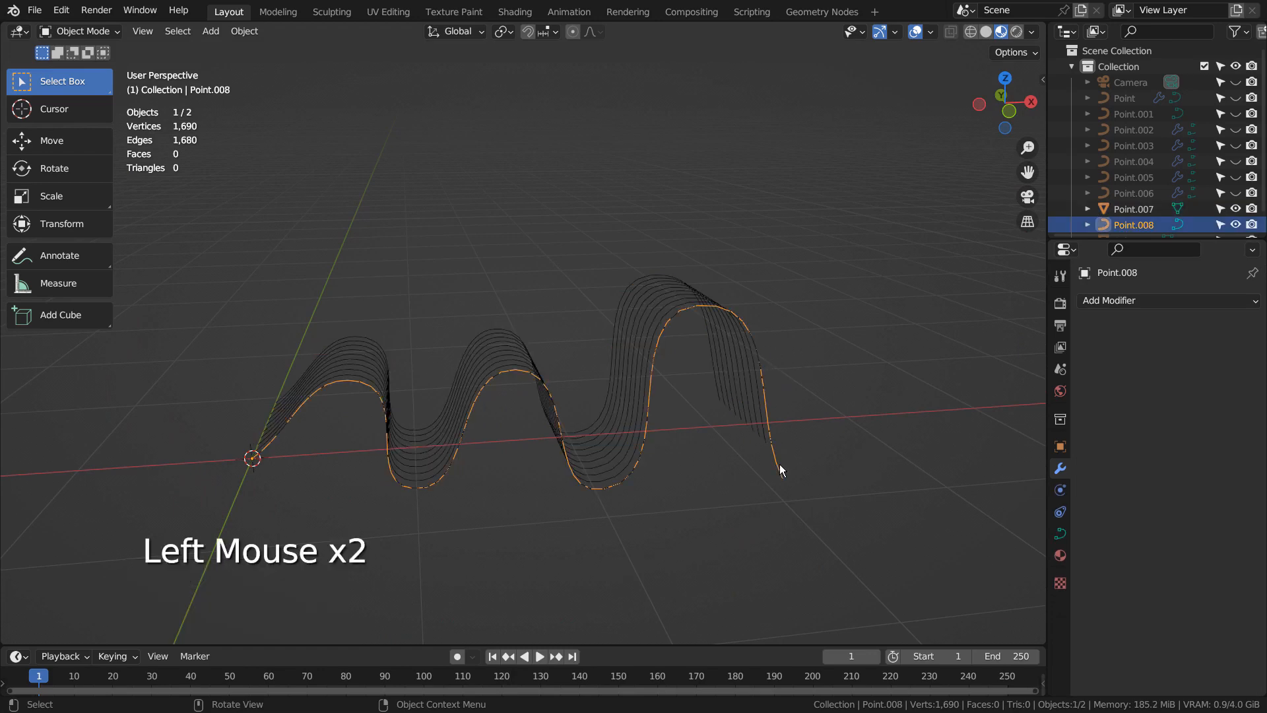
key(x)
click(652, 342)
middle_drag(797, 436, 715, 515)
key(Tab)
key(1)
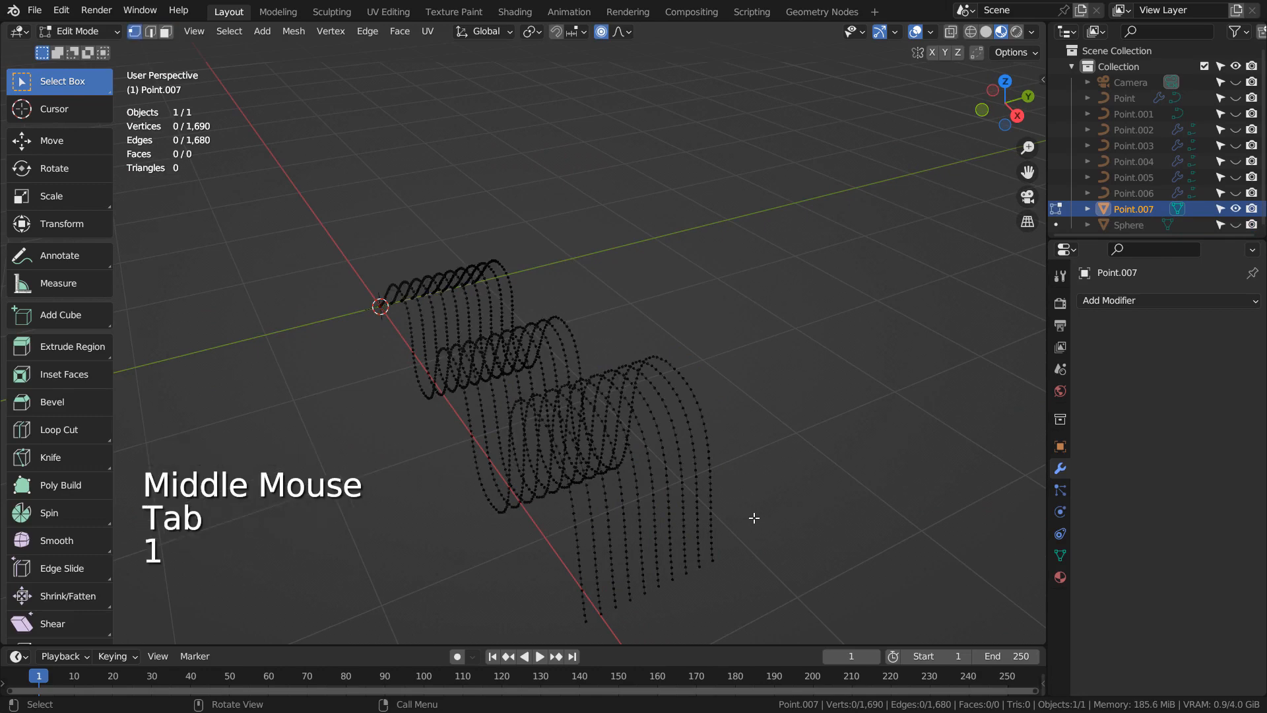
Select a narrow band of vertices across all lines near their middle, keeping proportional editing on.
middle_drag(723, 497, 753, 512)
middle_drag(594, 517, 722, 491)
key(KP_7)
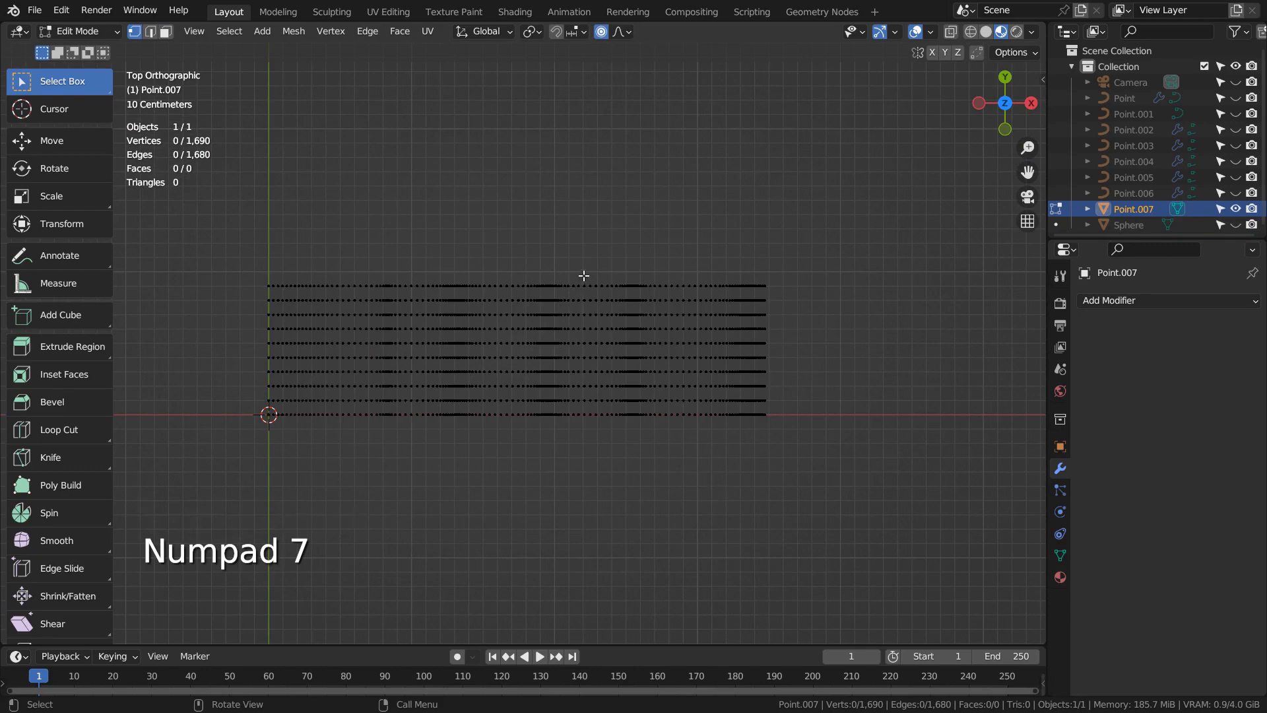
key(b)
drag(541, 266, 549, 480)
middle_drag(566, 450, 652, 410)
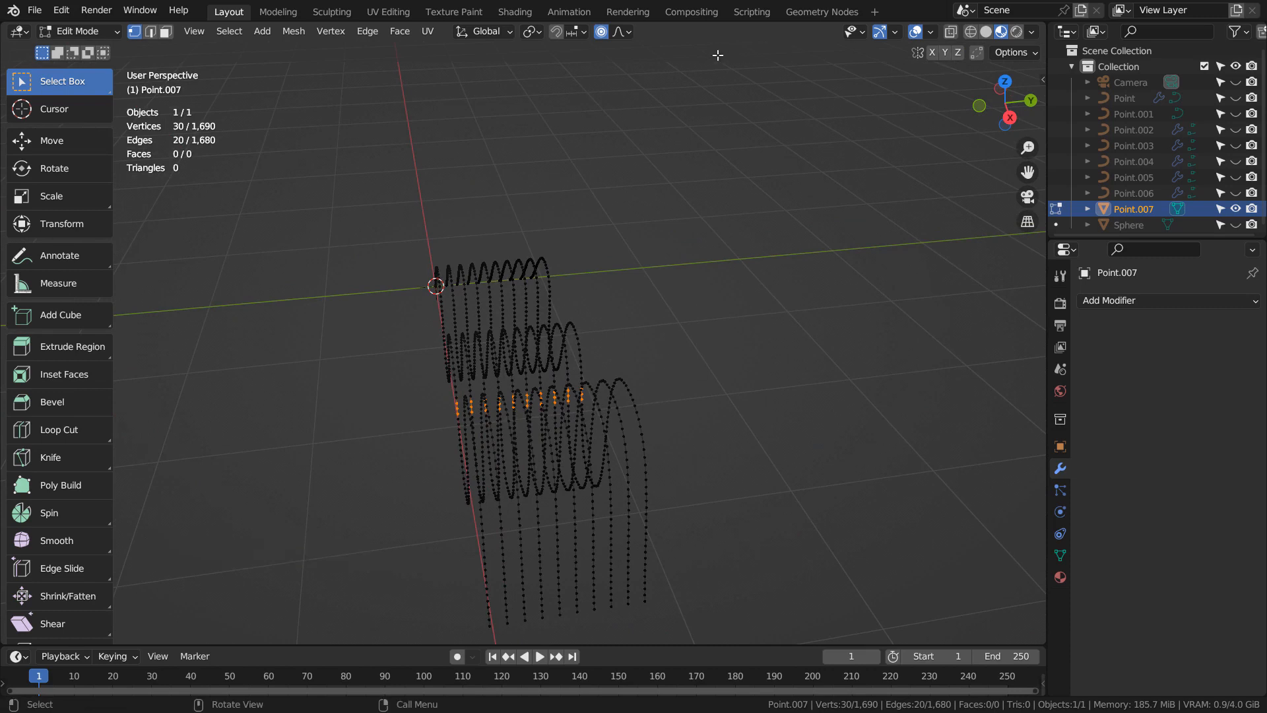
click(600, 34)
click(600, 34)
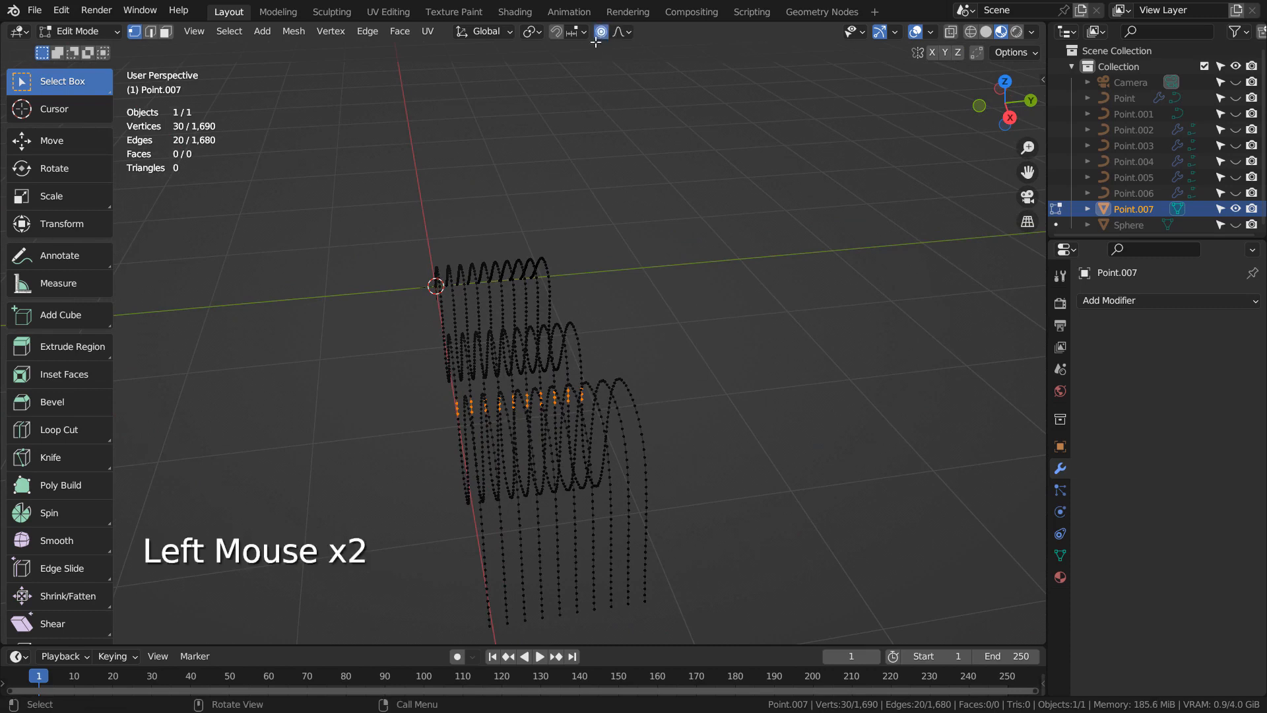
Try to rotate the middle band in the right view with a proportional size of 1.10, and undo the rotation.
key(KP_1)
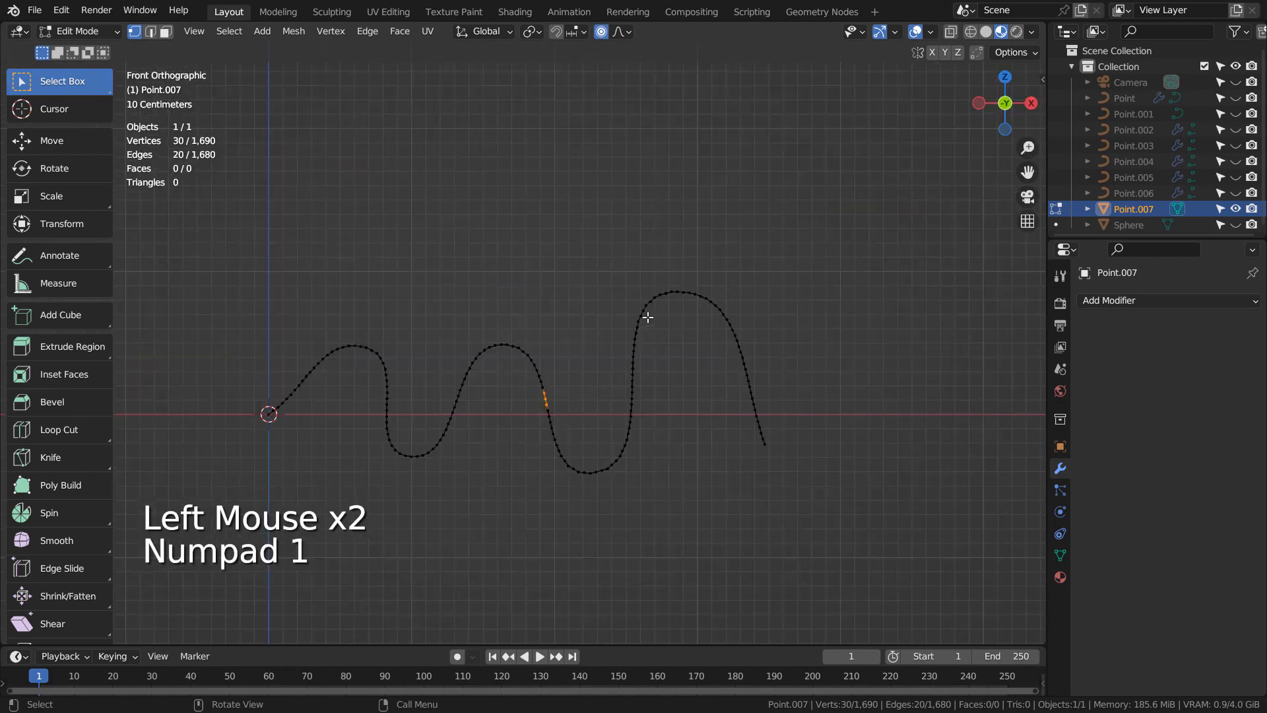
key(KP_3)
key(r)
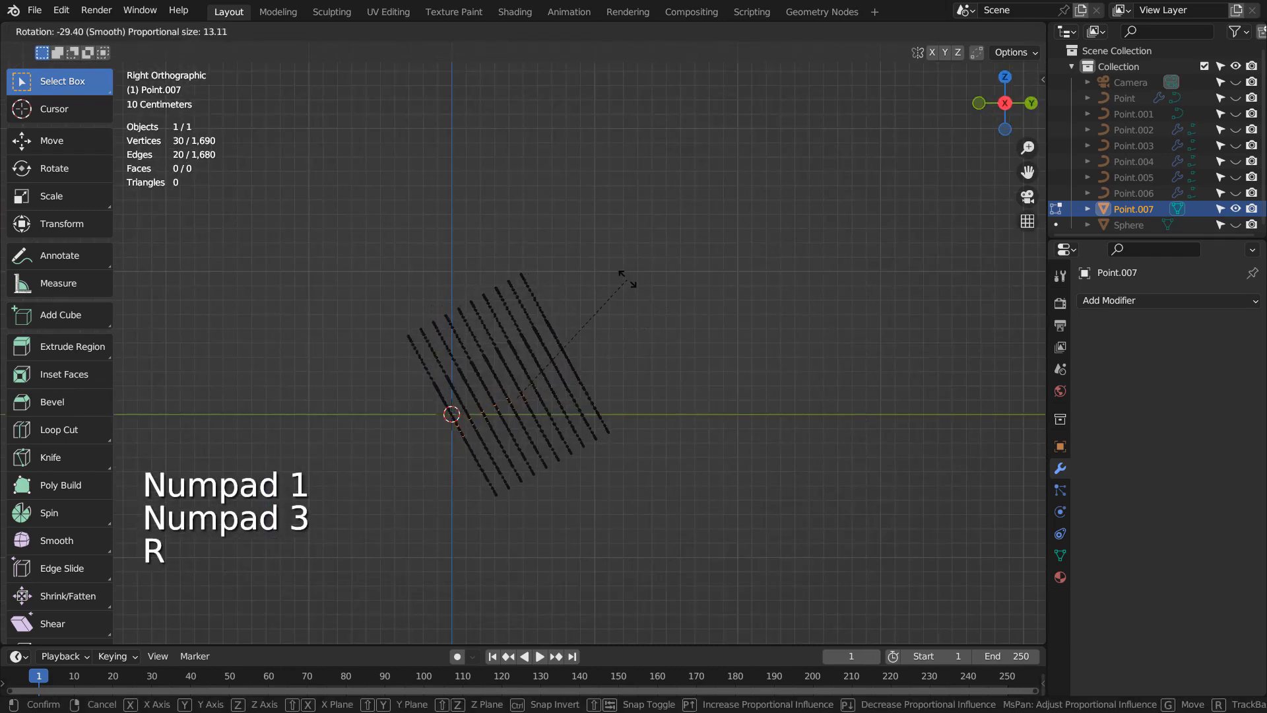
scroll(625, 277, up, 20)
scroll(623, 281, up, 7)
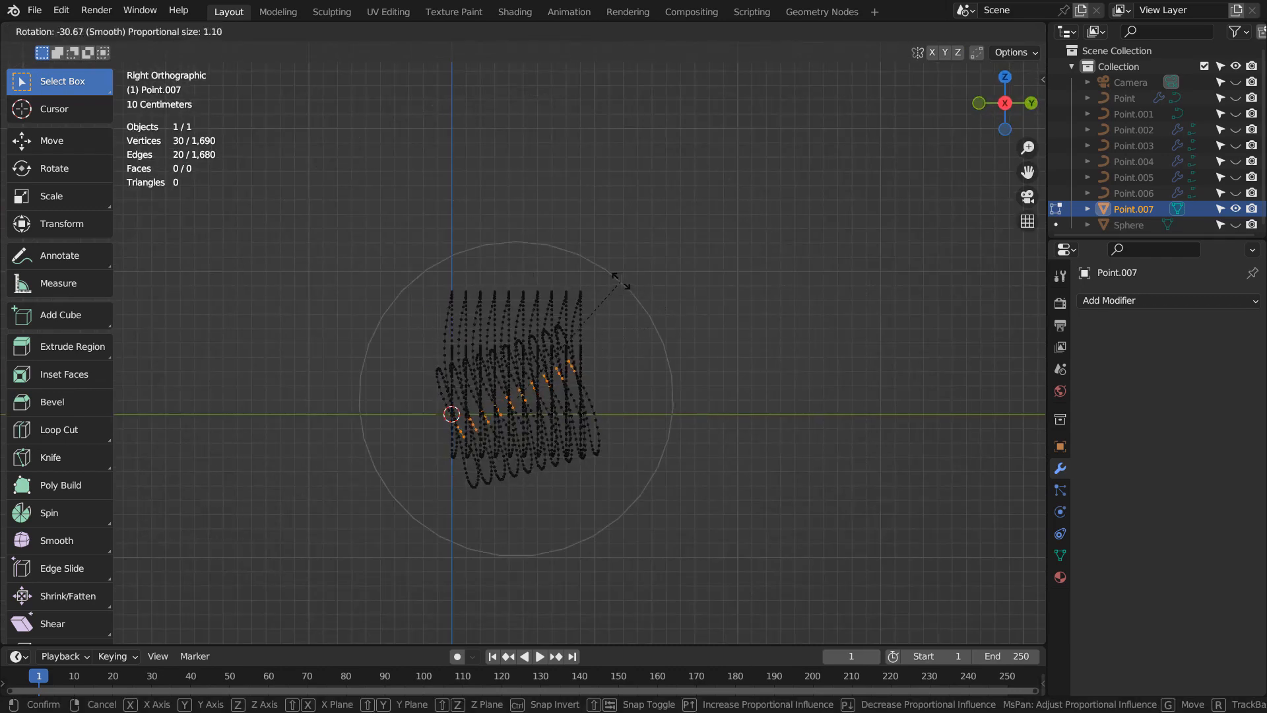
click(497, 267)
mouse_move(618, 368)
middle_down()
mouse_move(794, 385)
mouse_move(741, 406)
mouse_move(795, 410)
mouse_move(764, 433)
middle_up()
key(ctrl+z)
Try to box-select the vertices at the far end of all the lines in the front view.
key(KP_1)
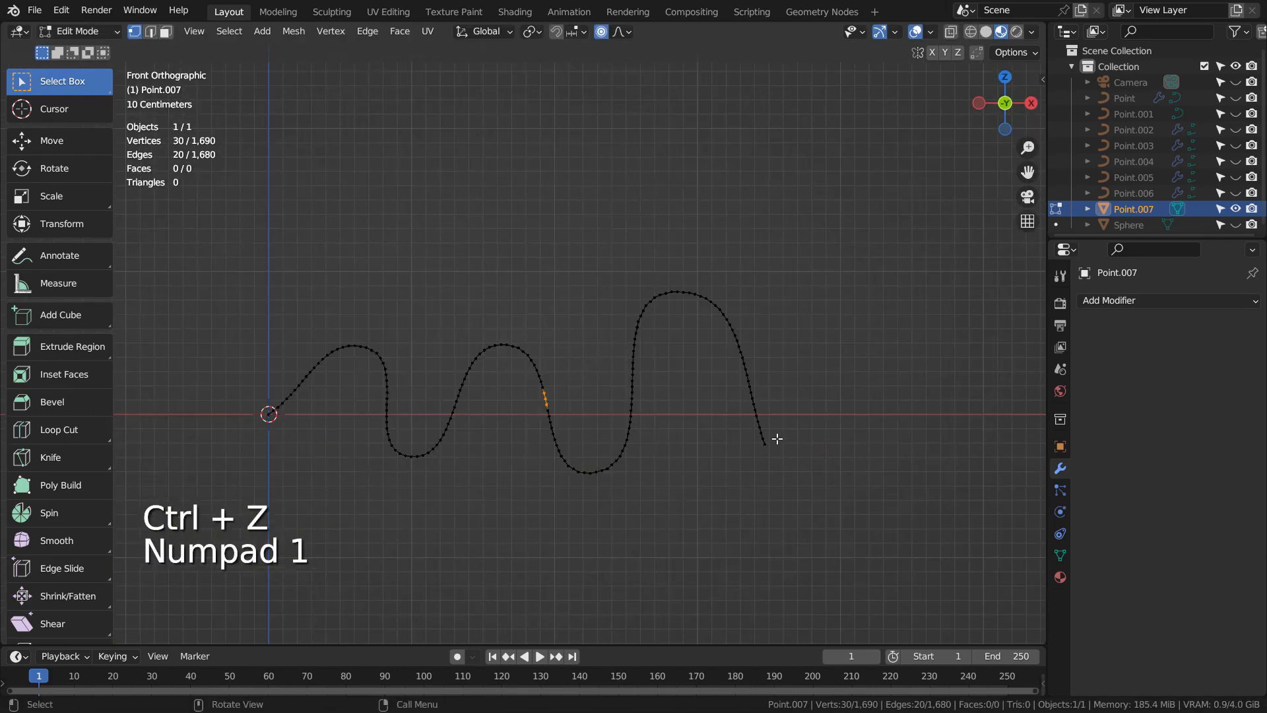
click(764, 442)
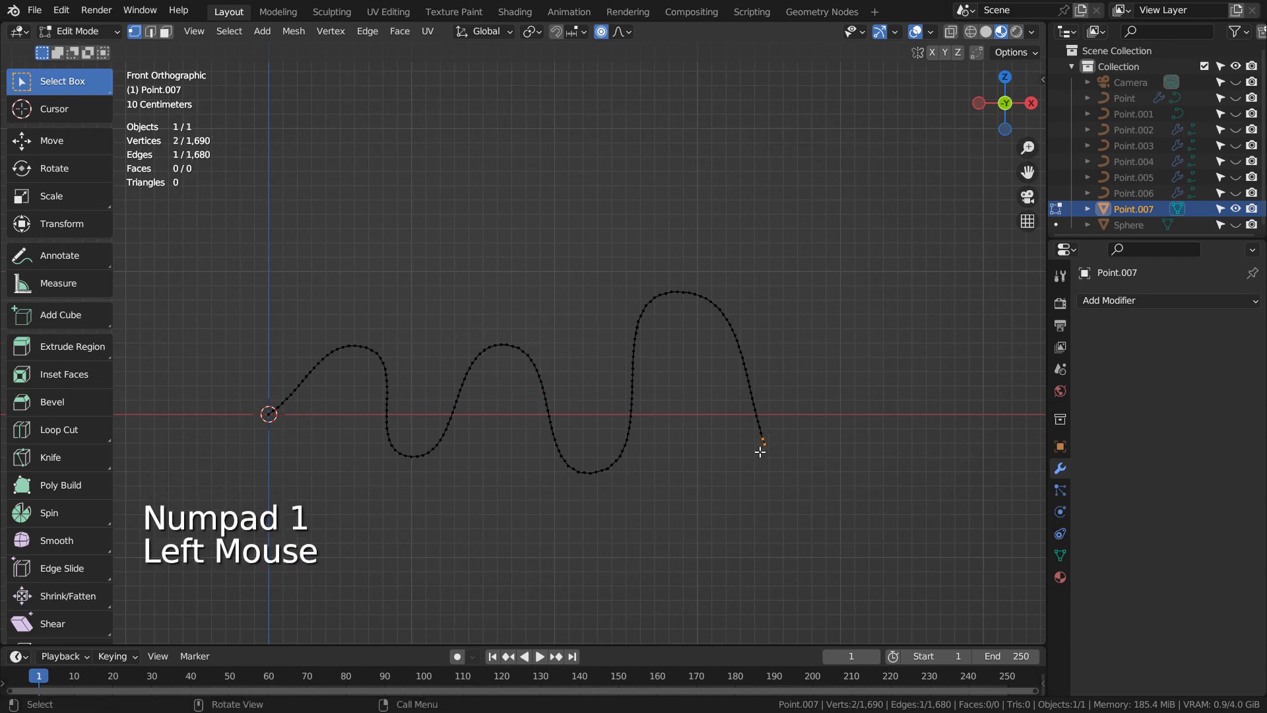
middle_drag(839, 423, 810, 440)
key(KP_1)
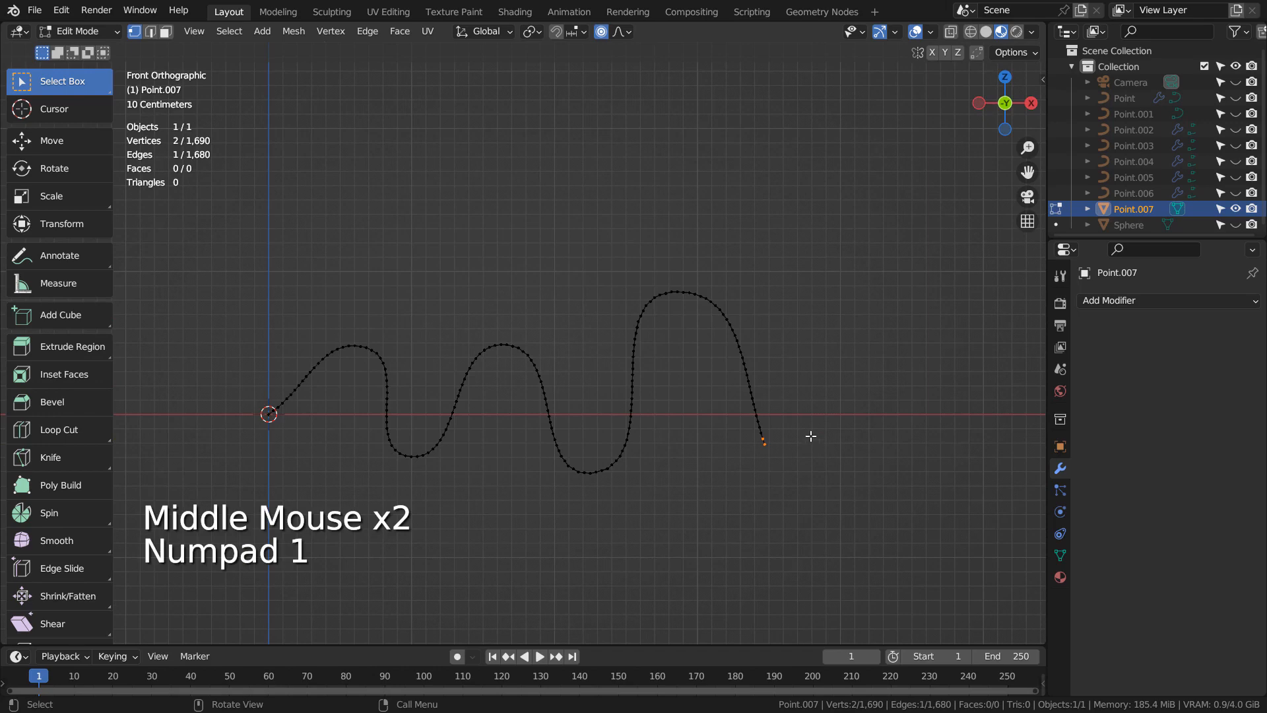
drag(811, 436, 726, 472)
middle_drag(880, 478, 806, 495)
key(KP_1)
Switch to wireframe shading and box-select the far-end vertices of all ten lines.
key(shift+z)
click(783, 437)
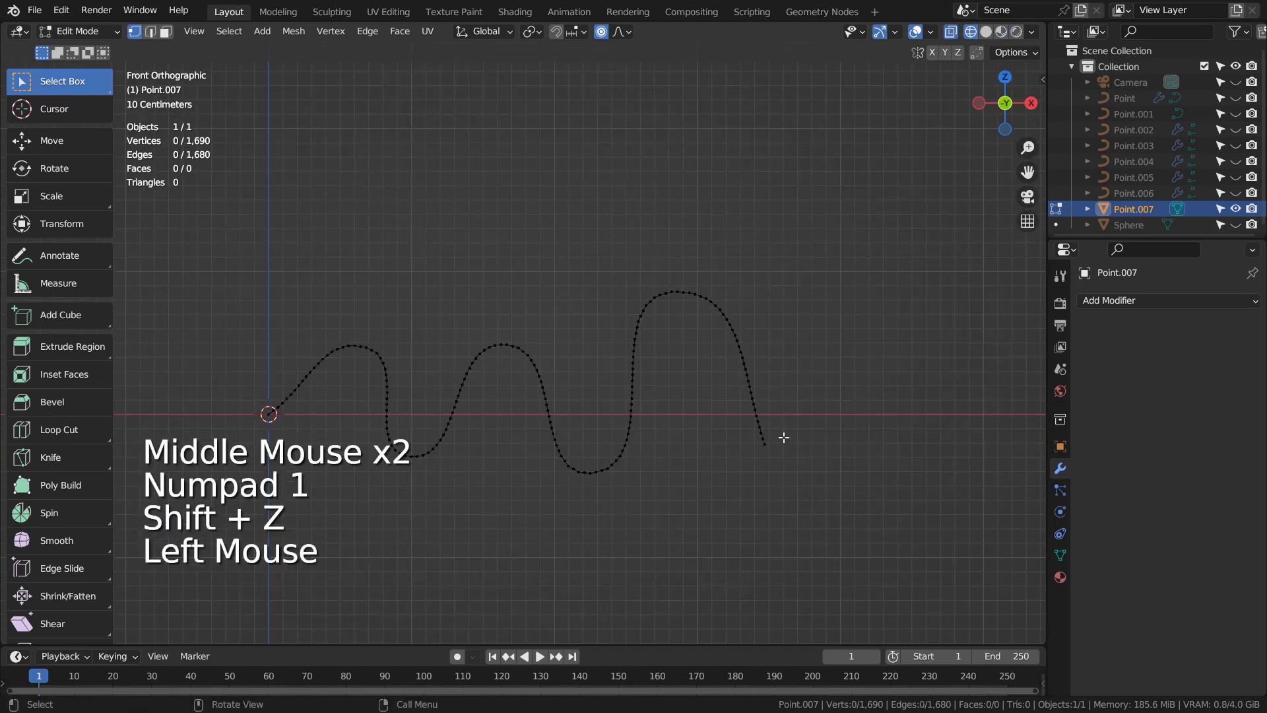
drag(790, 432, 712, 472)
middle_drag(713, 472, 673, 505)
Rotate the line ends in the right view with a proportional size of about 6.73 to twist the waves, and return to Object Mode.
key(KP_1)
key(KP_3)
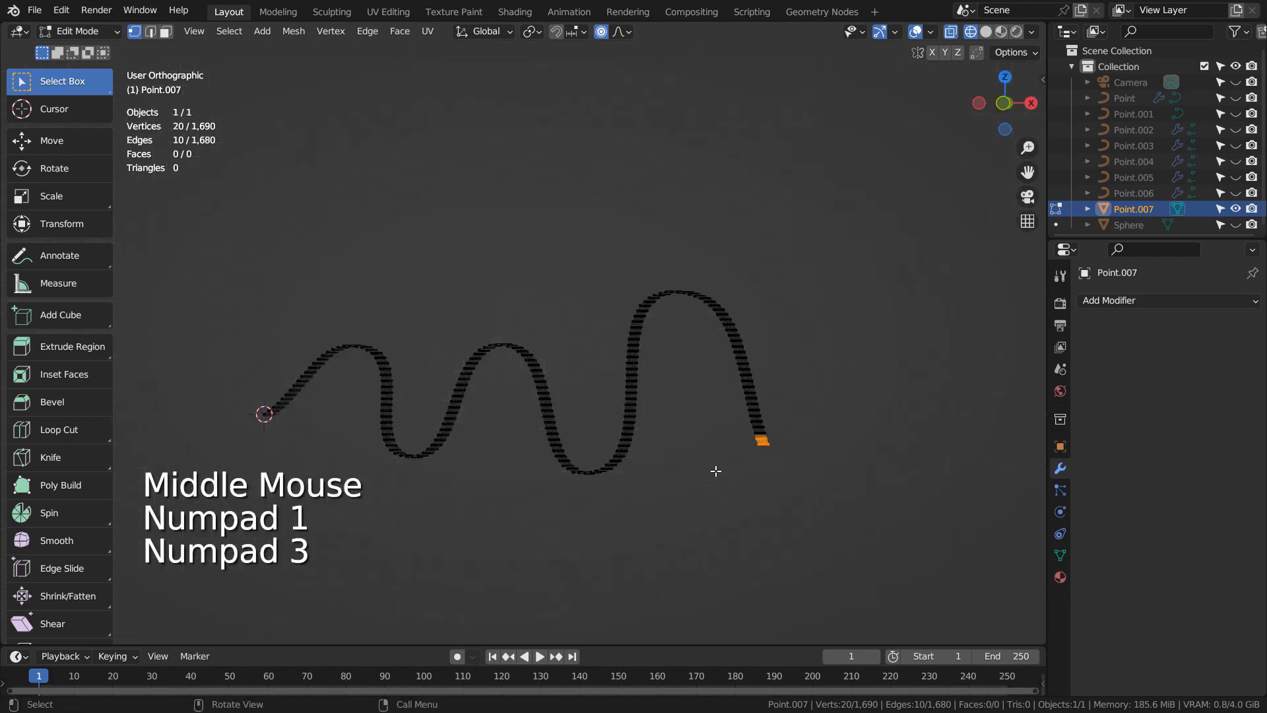
key(r)
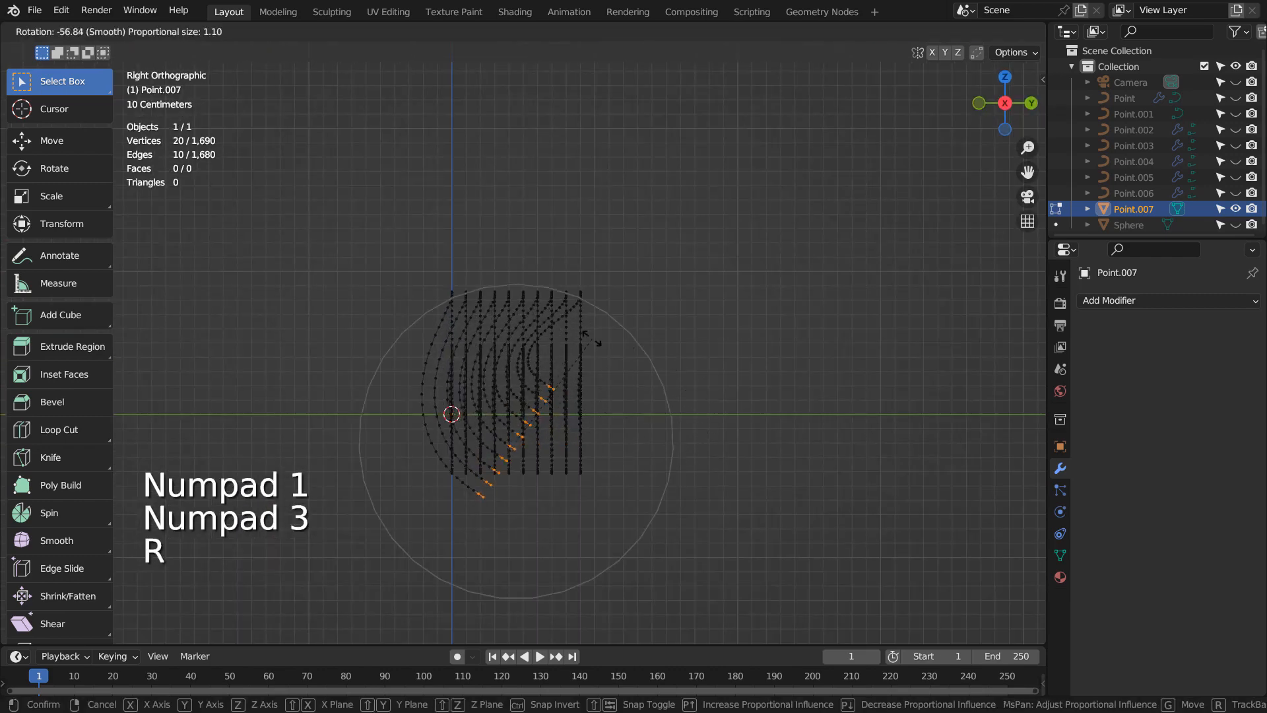
scroll(581, 347, down, 13)
scroll(581, 346, down, 6)
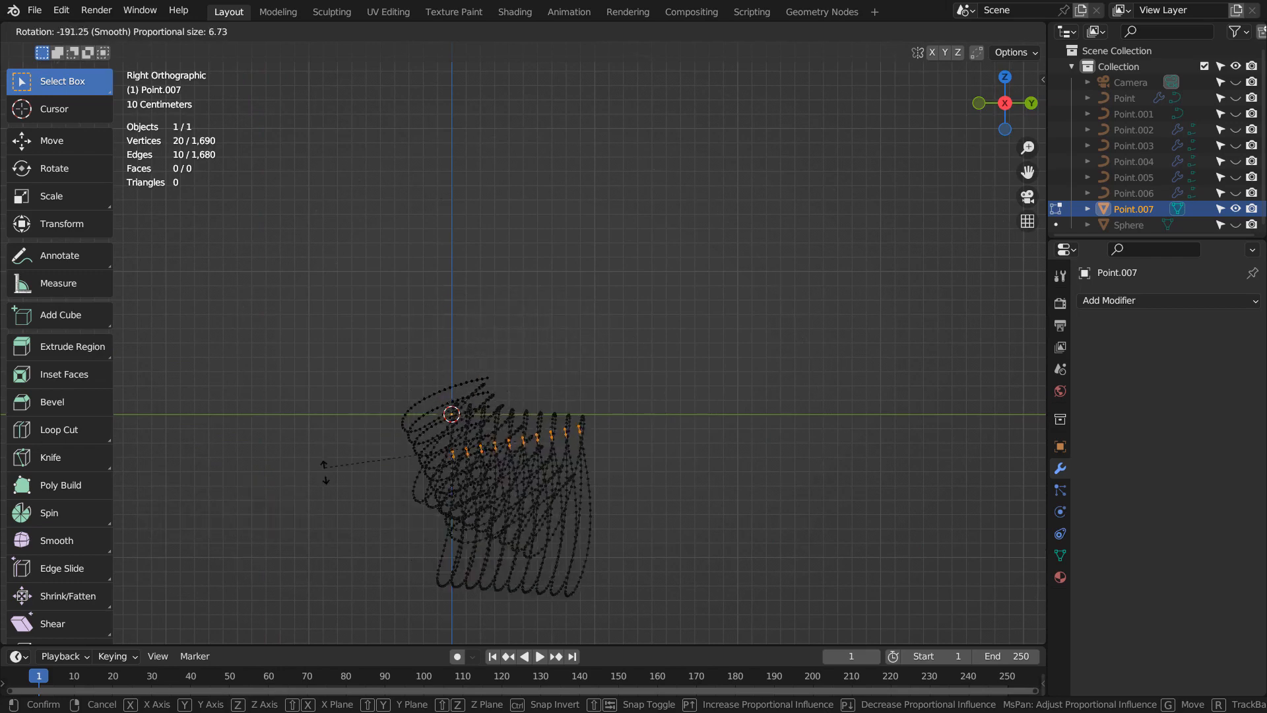
click(717, 520)
middle_drag(717, 520, 730, 481)
key(Tab)
Convert the twisted lines mesh to a curve.
drag(335, 118, 865, 489)
key(KP_1)
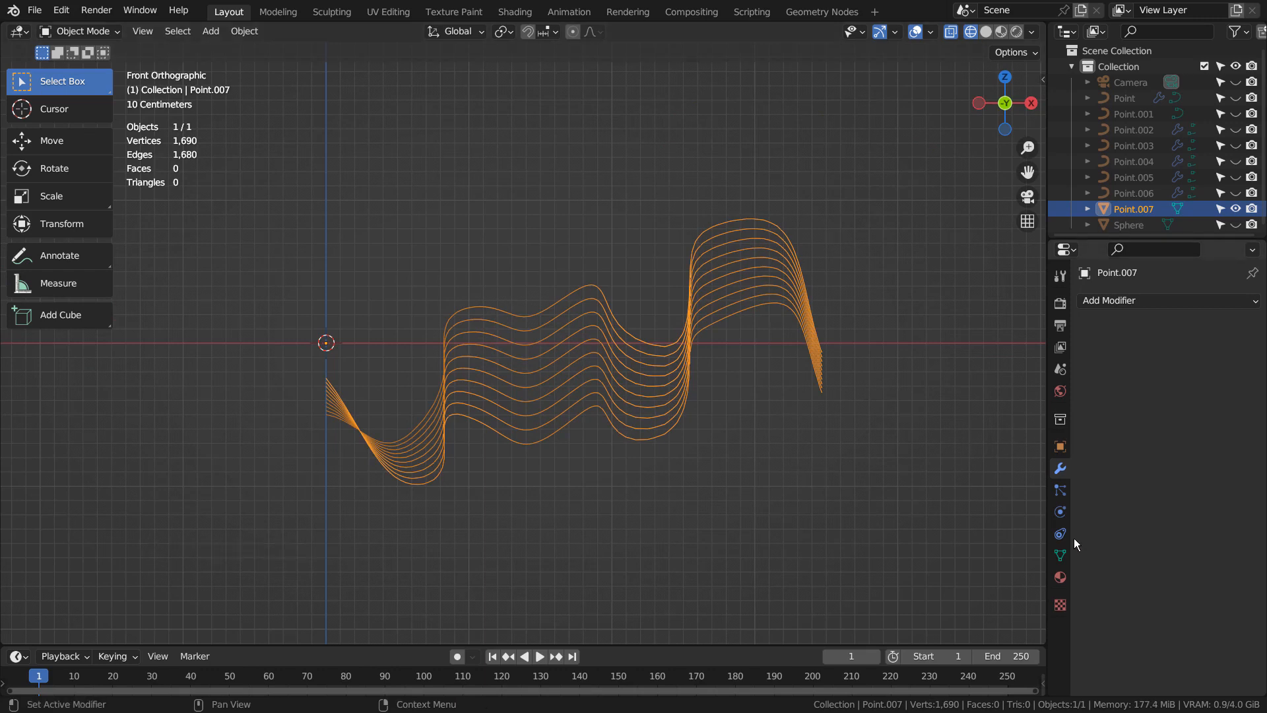
right_click(833, 330)
mouse_move(833, 330)
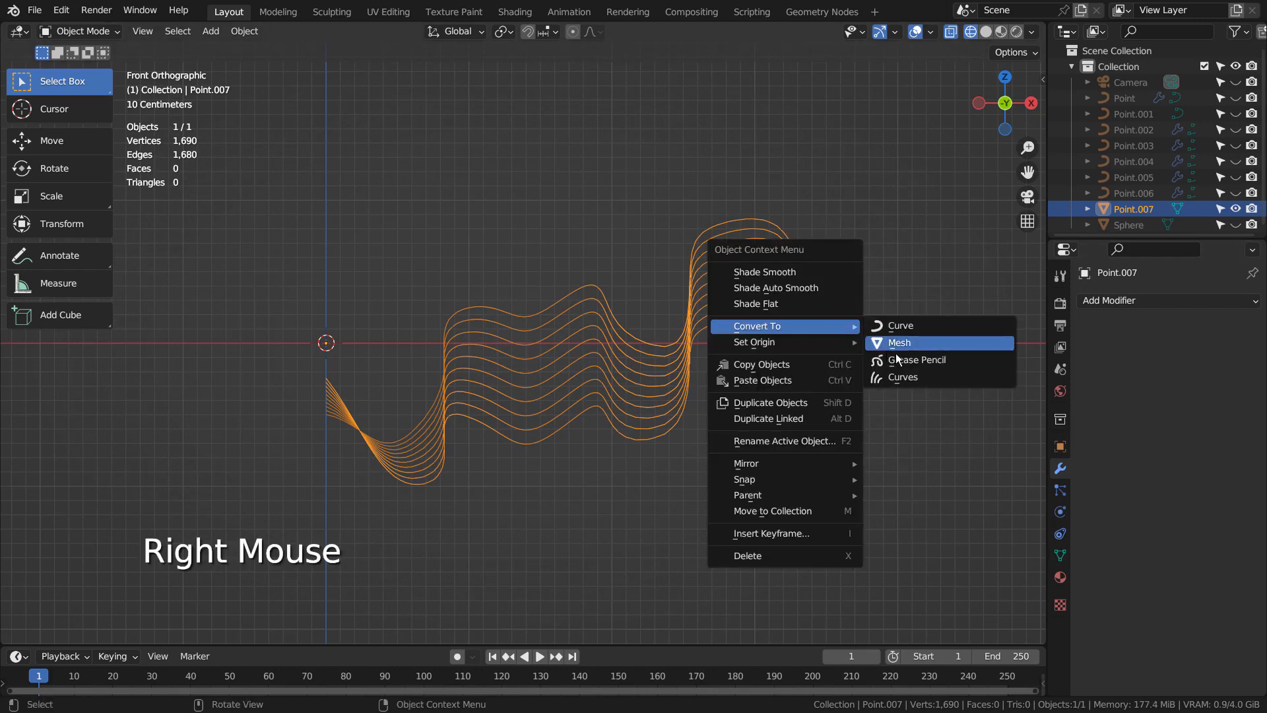
click(919, 327)
Give the curve lines a round bevel with a depth of 0.004 m.
click(1061, 535)
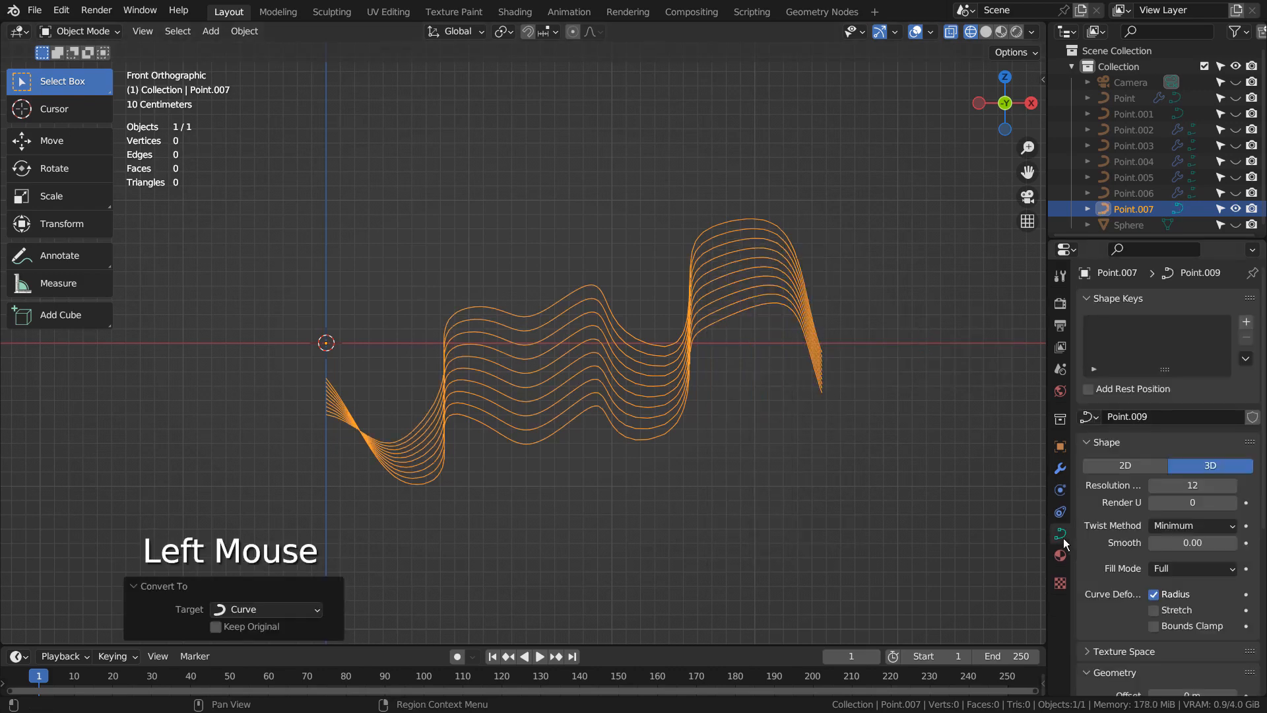
scroll(1137, 577, down, 2)
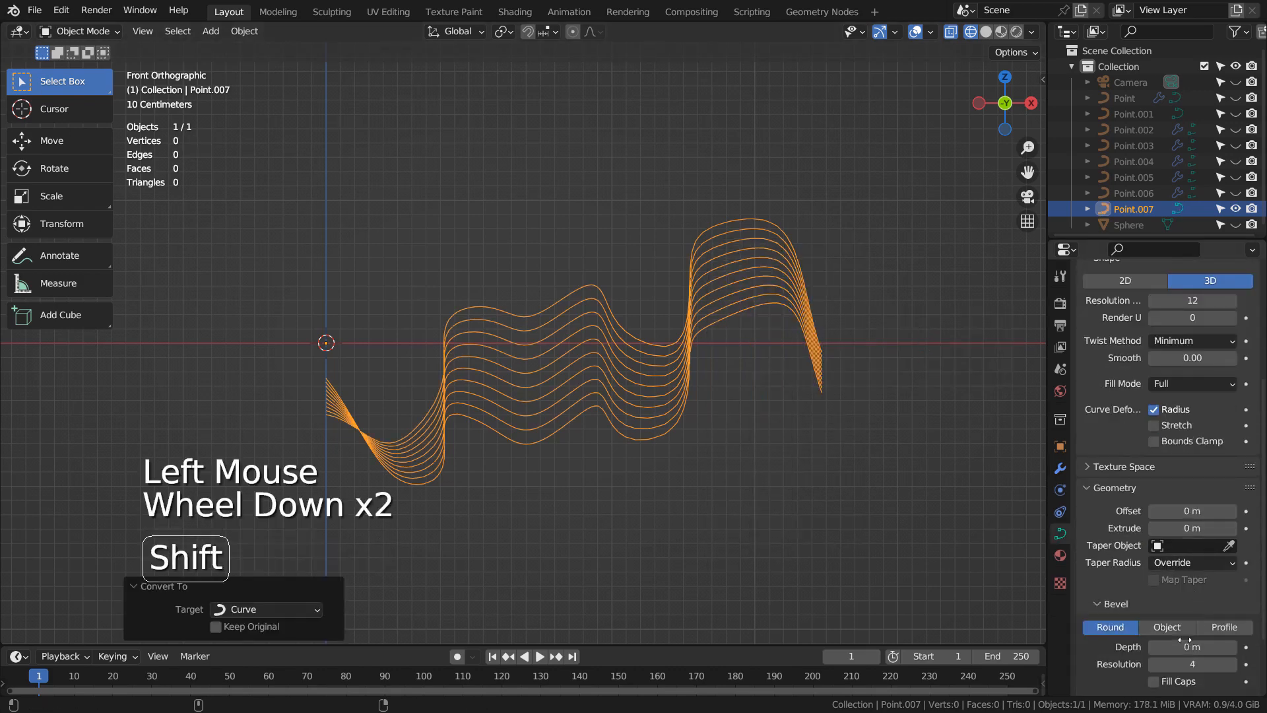
shift+drag(1191, 647, 1241, 647)
click(885, 470)
scroll(720, 377, up, 2)
scroll(721, 378, up, 1)
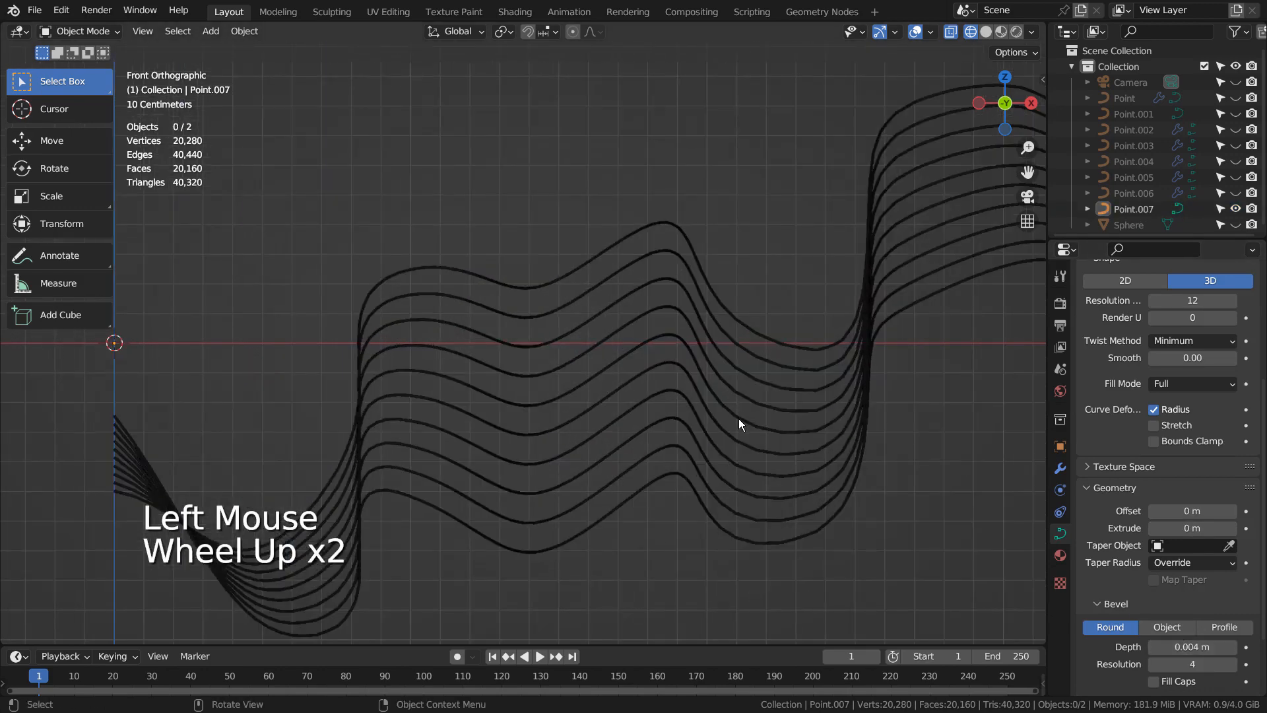
Select the beveled lines and assign the existing emission material named Material.
key(Tab)
key(Tab)
click(740, 414)
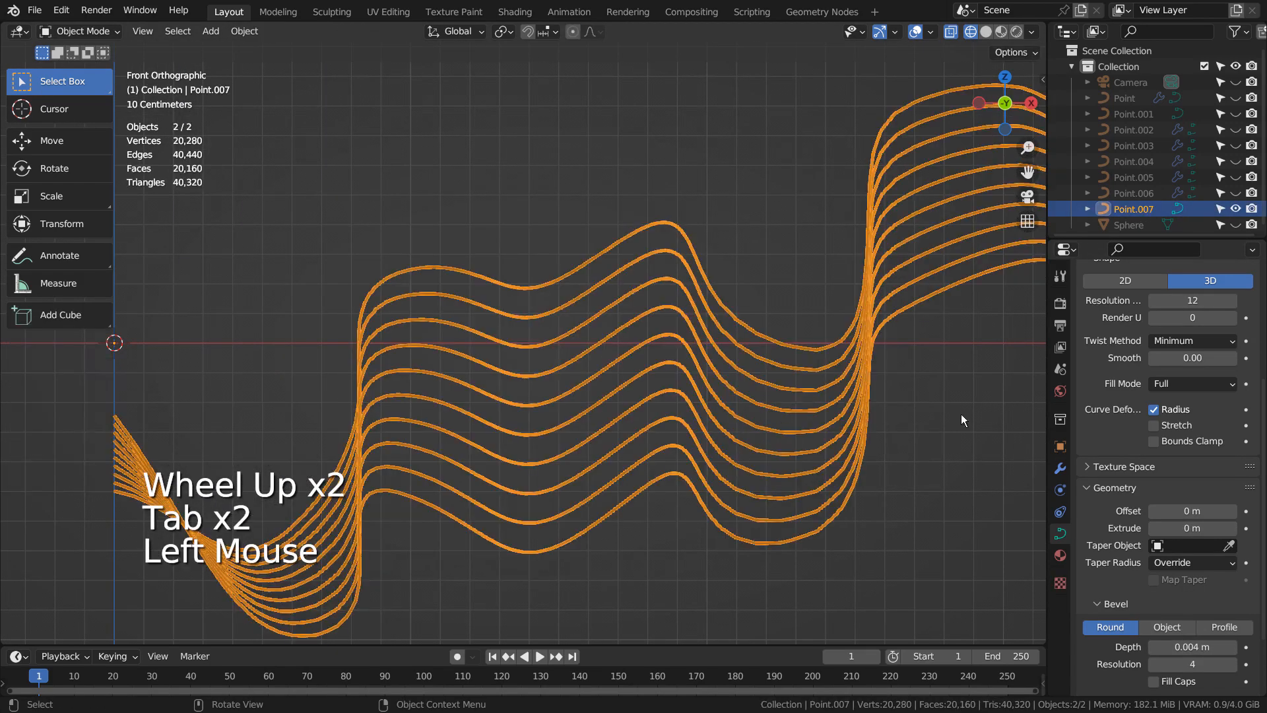
click(1061, 556)
click(1087, 369)
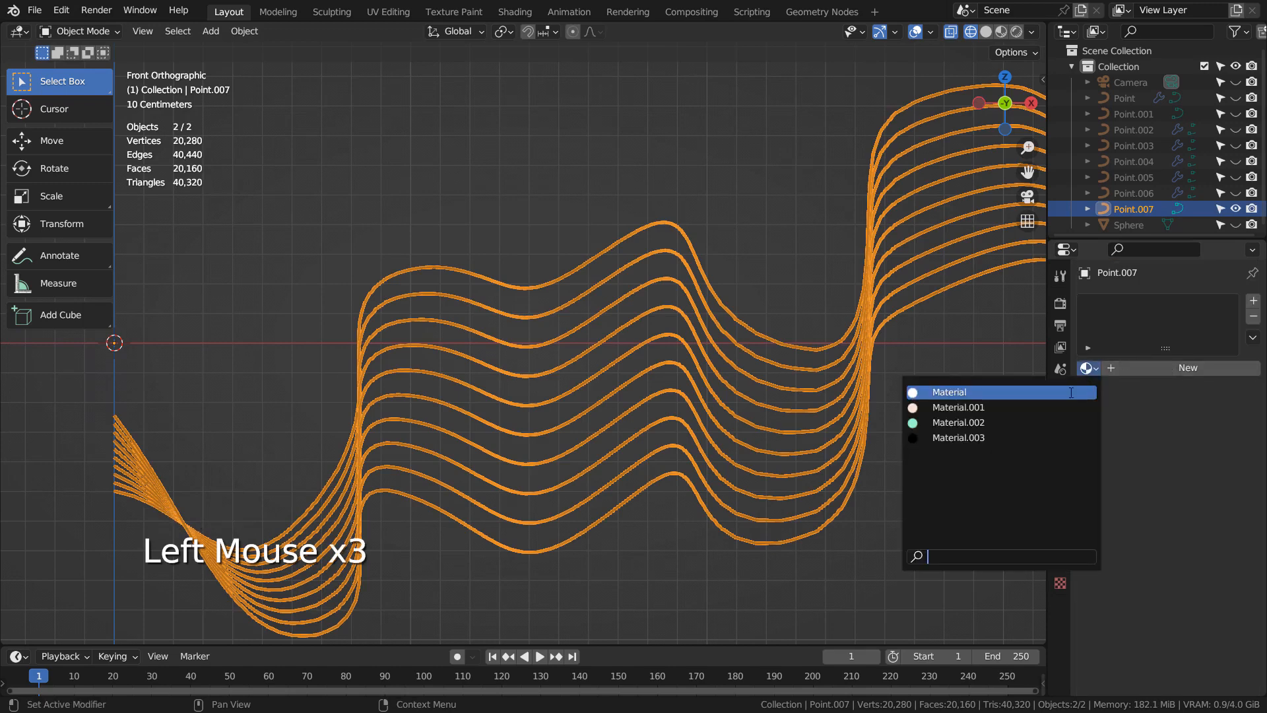
click(1064, 393)
Show the lines in Material Preview shading and open the render settings to check Bloom.
click(1001, 31)
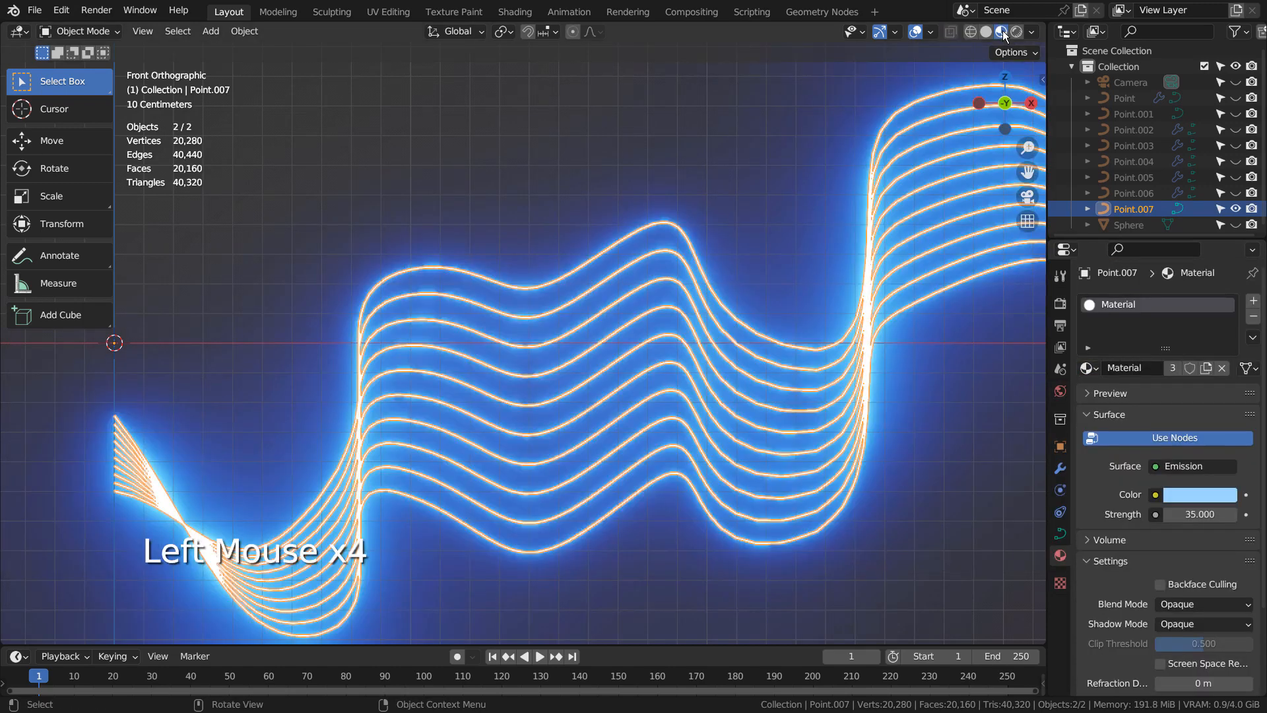
click(792, 209)
click(1061, 304)
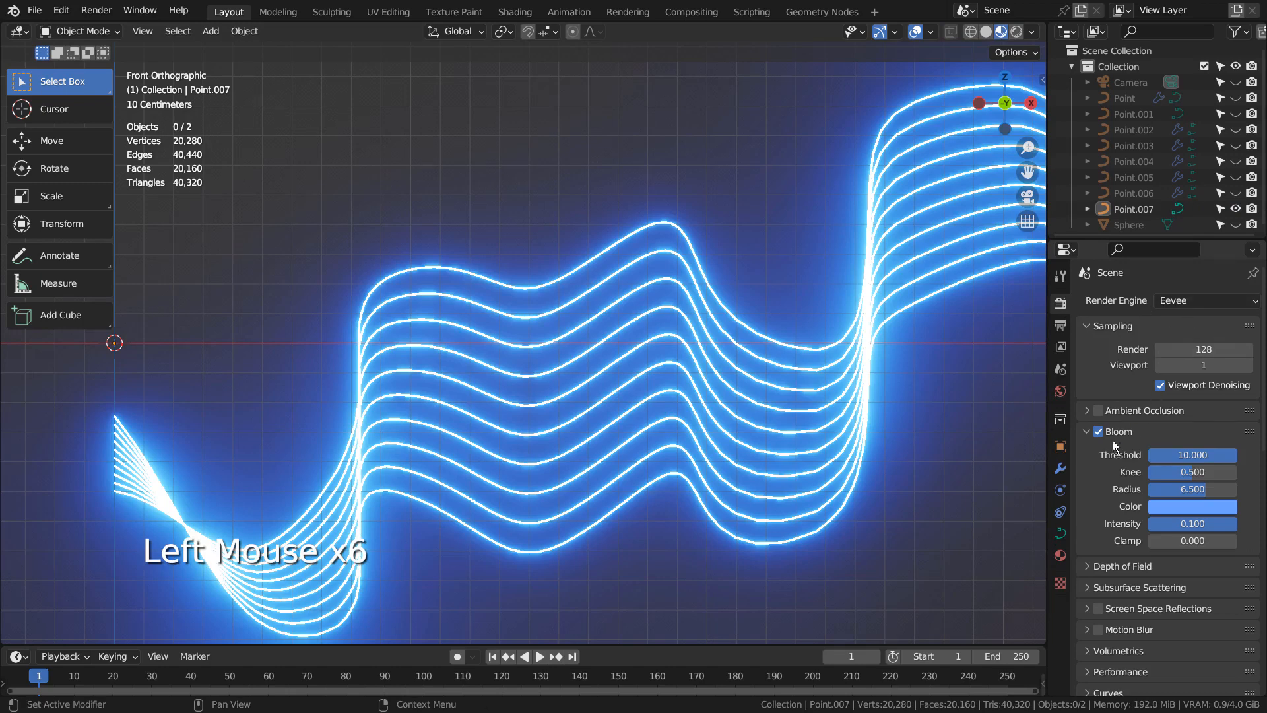
Duplicate the glowing lines beside the original in the right view and scale the copy by 2.245.
click(810, 412)
scroll(822, 400, down, 2)
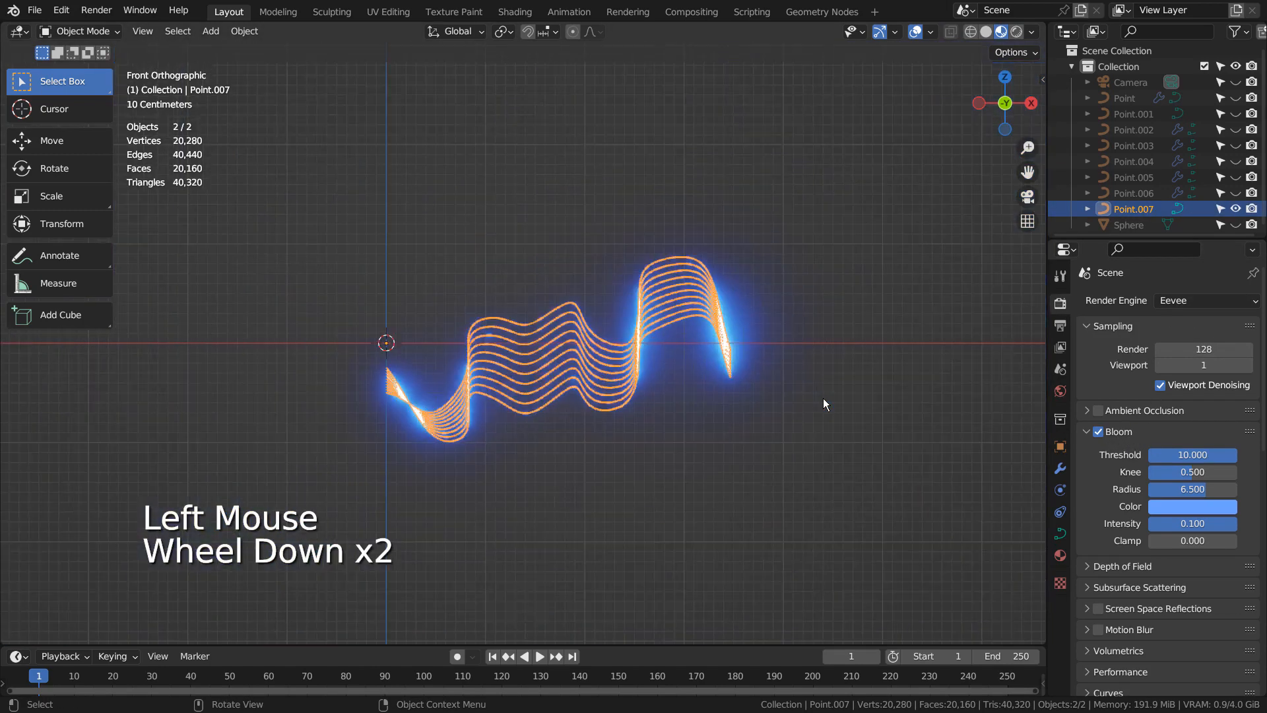
key(KP_1)
key(KP_3)
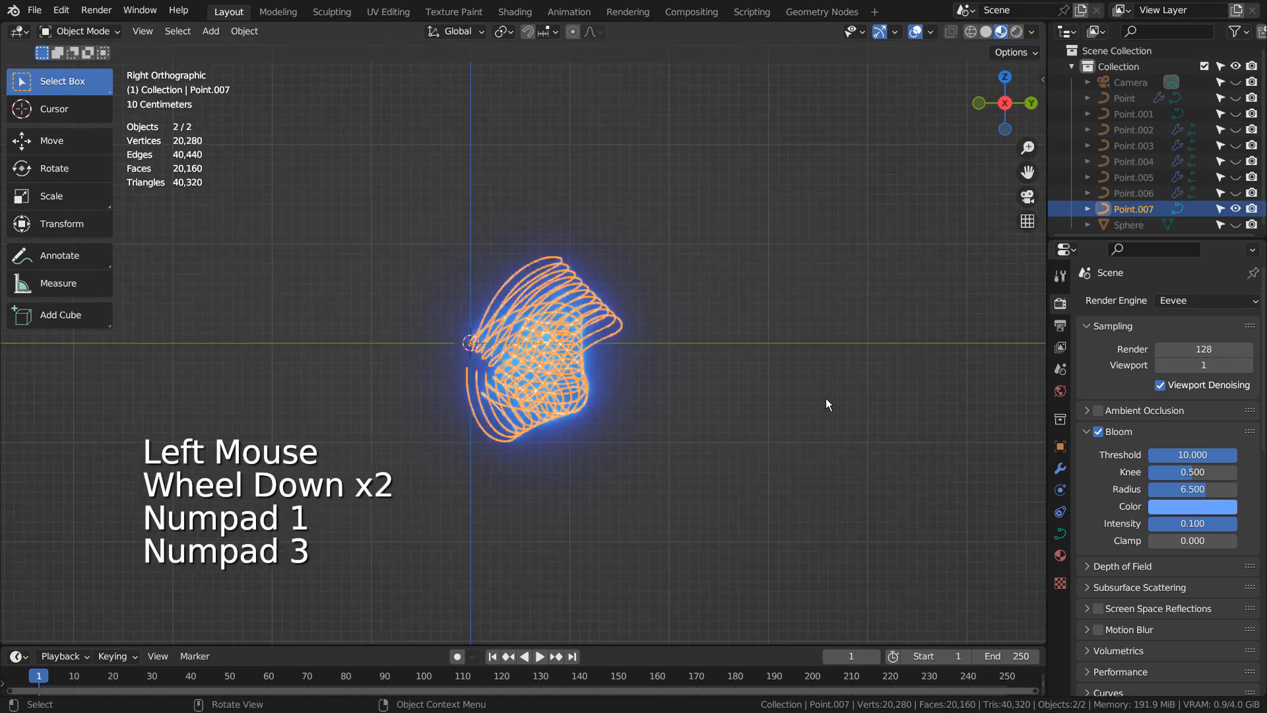
key(shift+d)
click(852, 370)
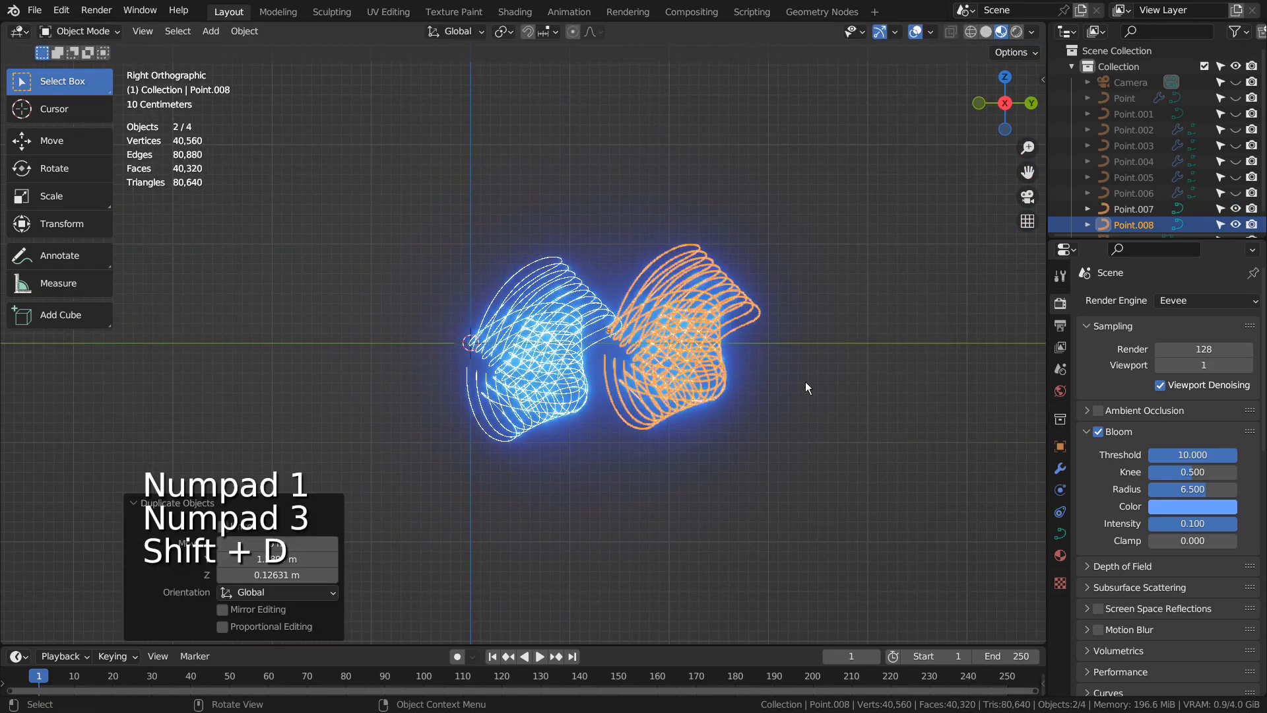
key(s)
click(21, 347)
Rotate the copy by -196° and move it 3.0581 m along Y and 0.30581 m along Z.
key(r)
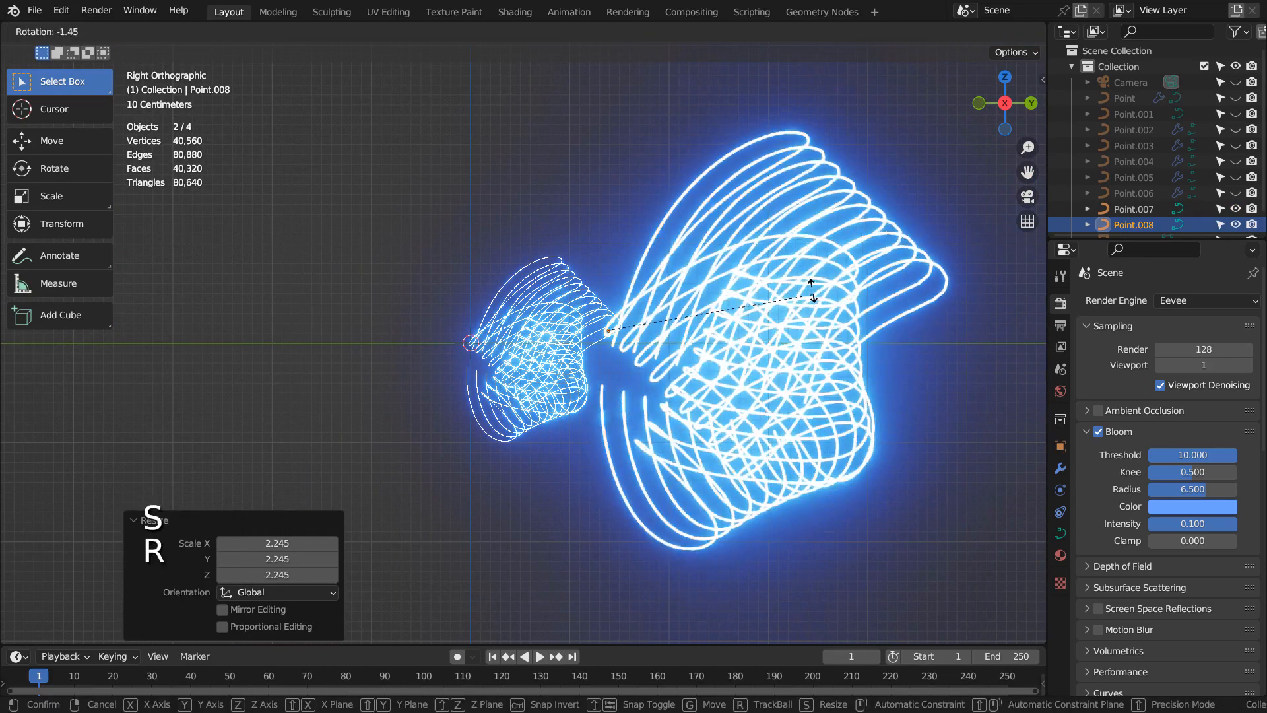
click(407, 435)
key(g)
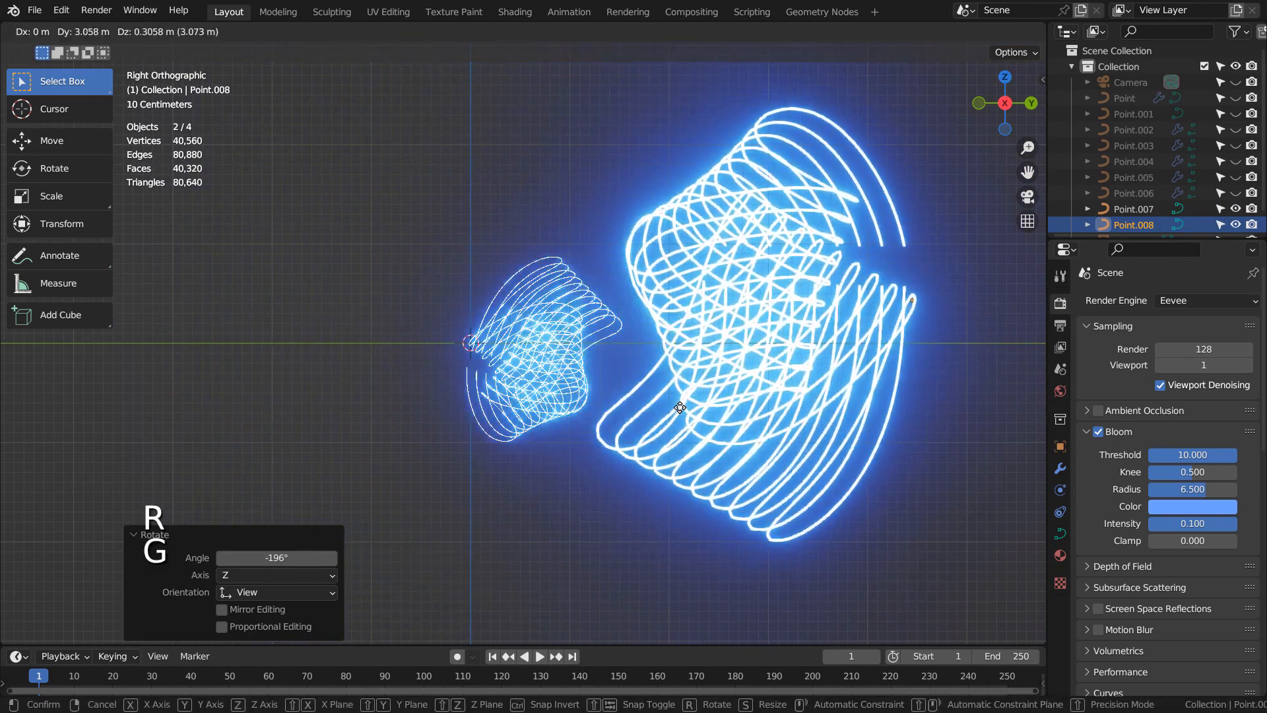
click(711, 407)
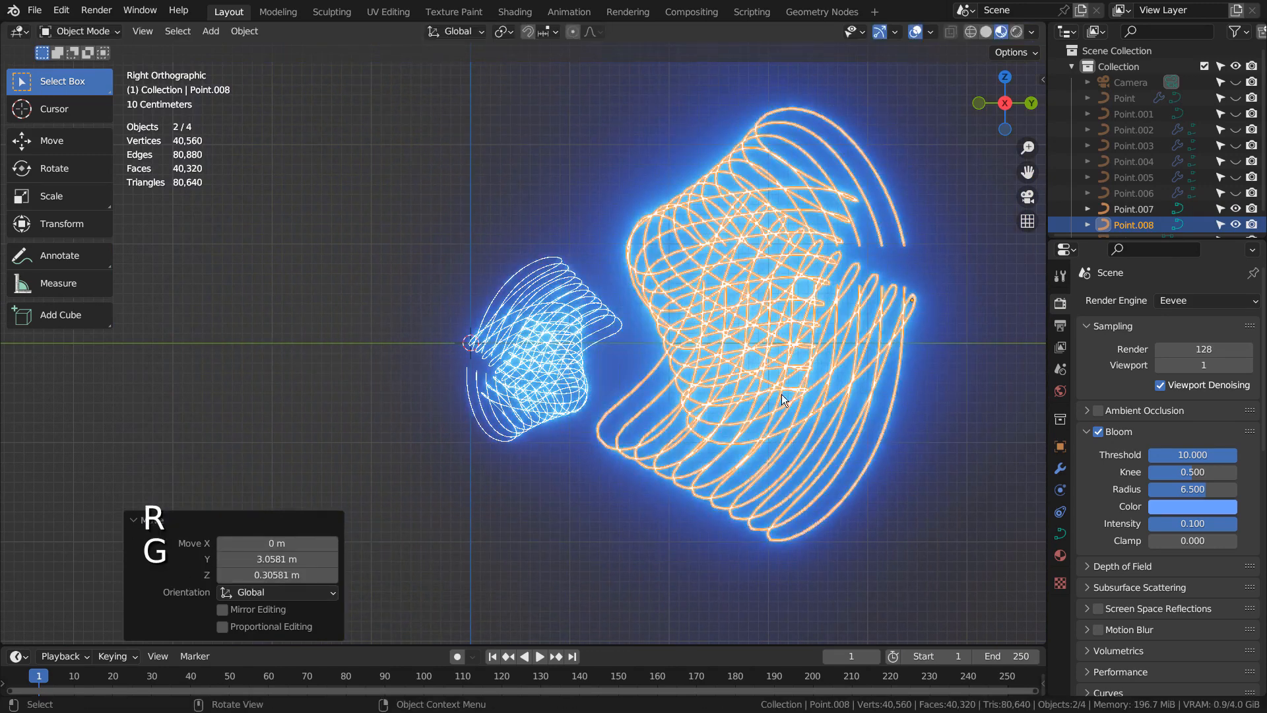
Assign the red emission material Material.001 to the copy and switch to the camera view.
click(1061, 555)
click(1086, 368)
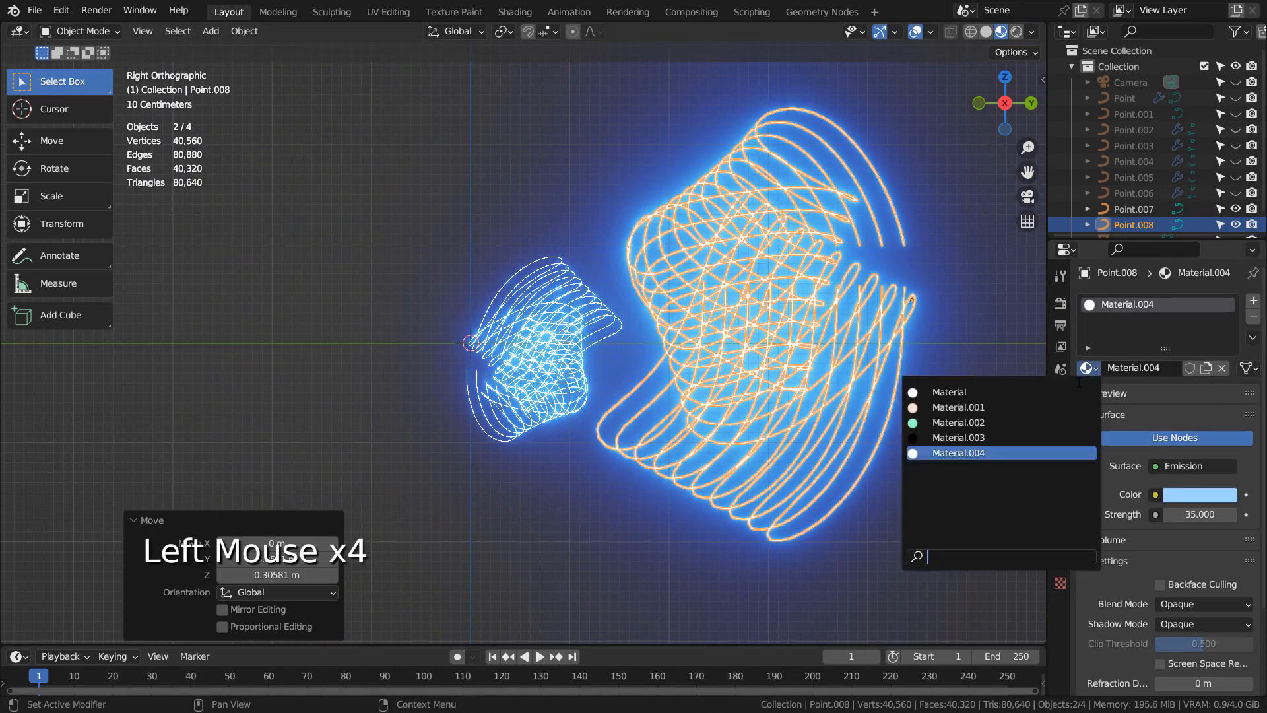
click(972, 395)
middle_drag(579, 525, 700, 536)
key(KP_0)
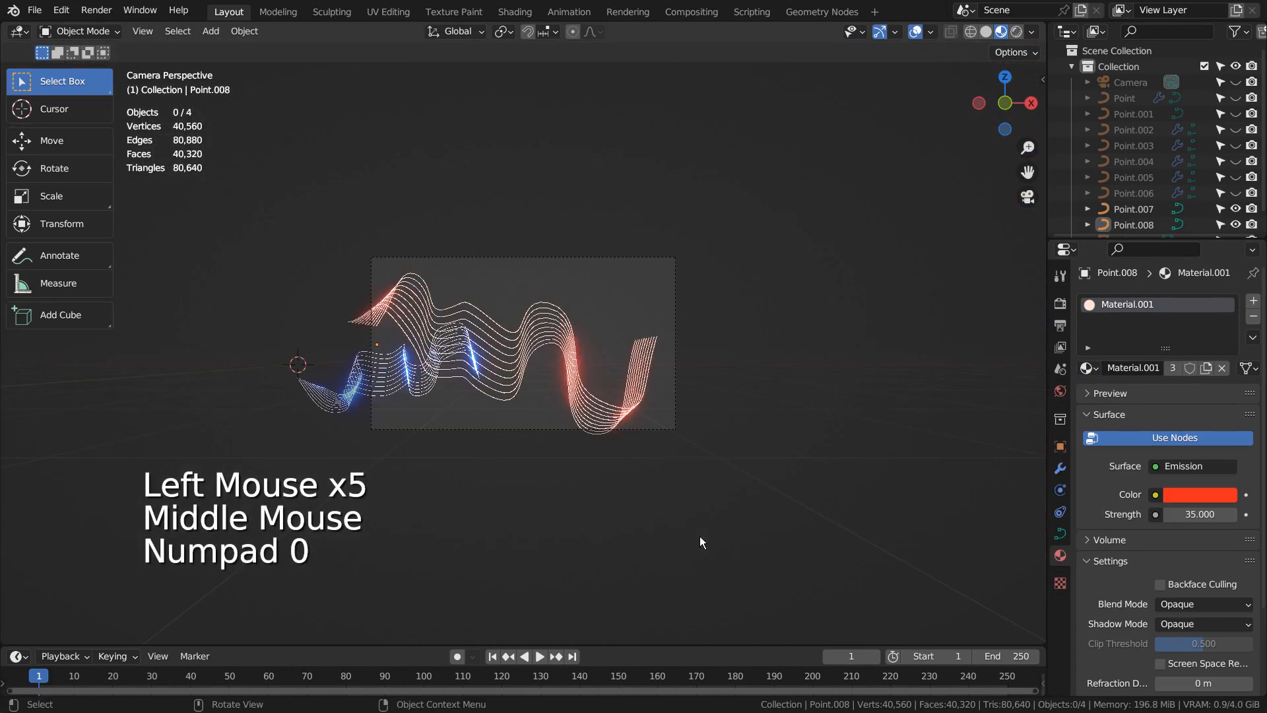
Scale up the blue lines in the camera view and move them across the frame, 0.58224 m along Z.
click(410, 382)
key(s)
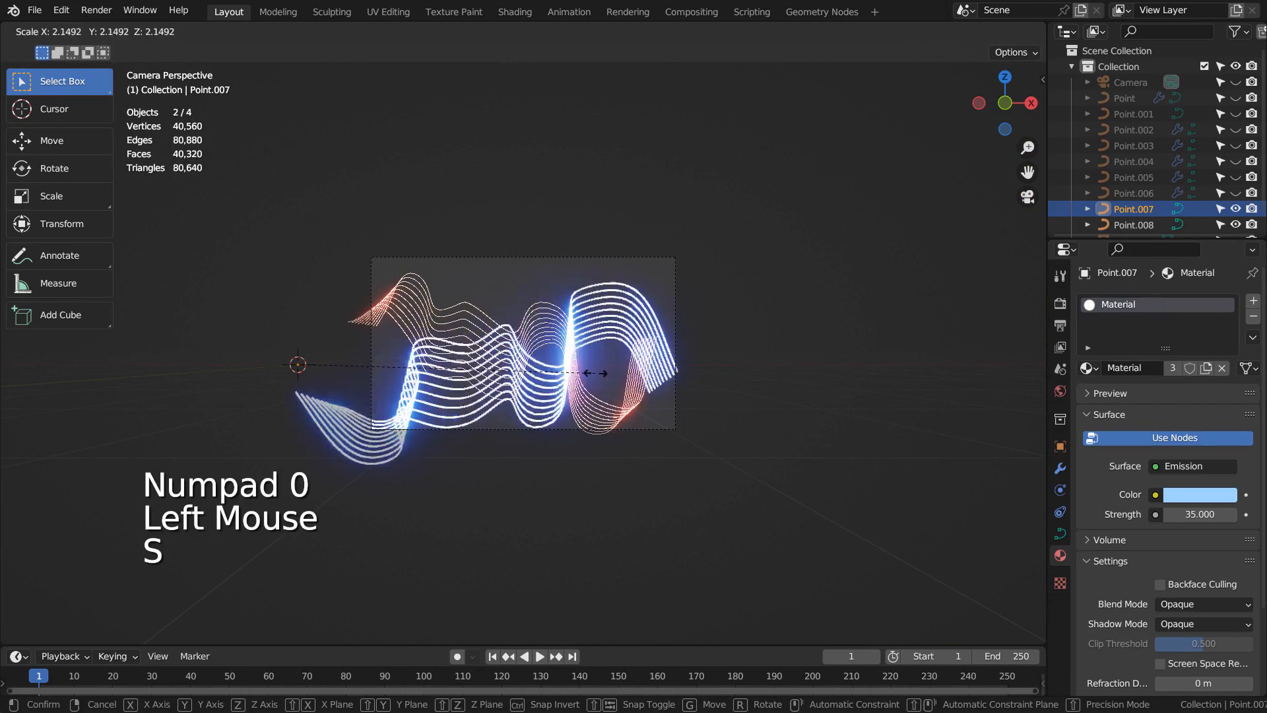
click(667, 368)
key(g)
click(645, 375)
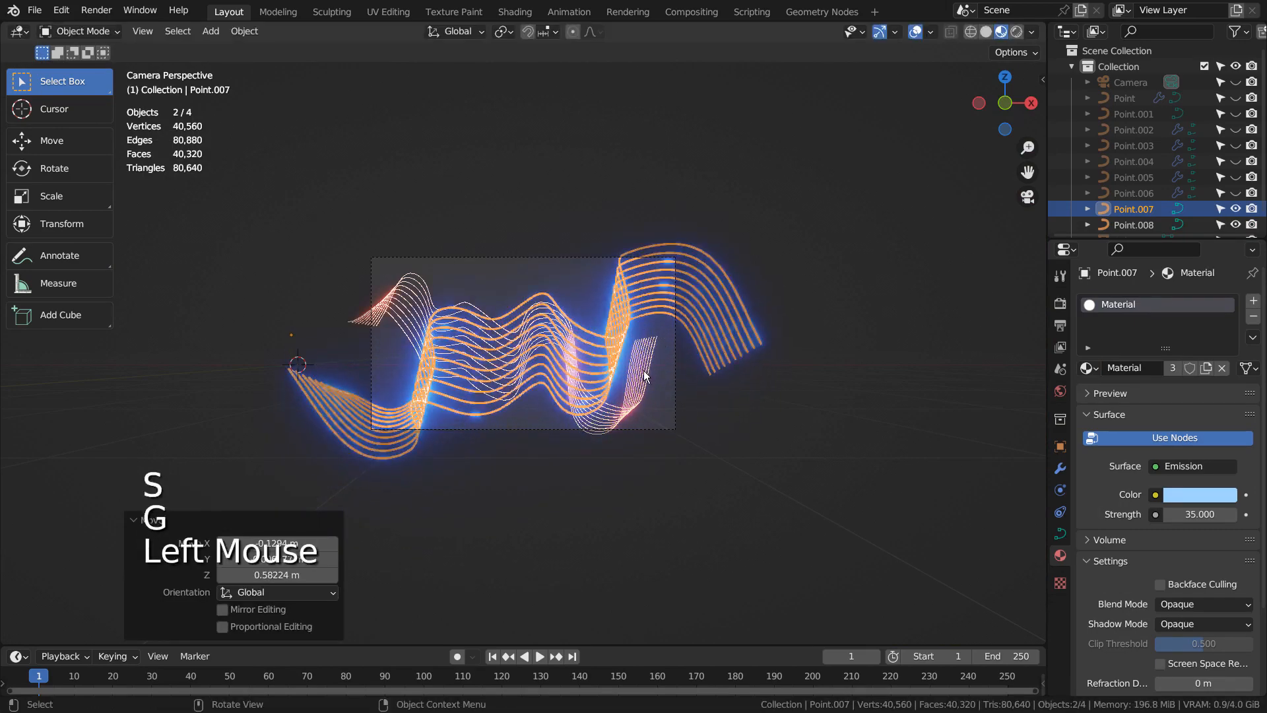
Select the red lines, enlarge them, and reposition them in the camera view.
click(645, 371)
key(s)
click(971, 495)
key(g)
click(851, 416)
Move the red lines 8.3021 m along the Y axis, away from the blue lines.
middle_drag(855, 417, 728, 462)
key(g)
key(y)
click(39, 427)
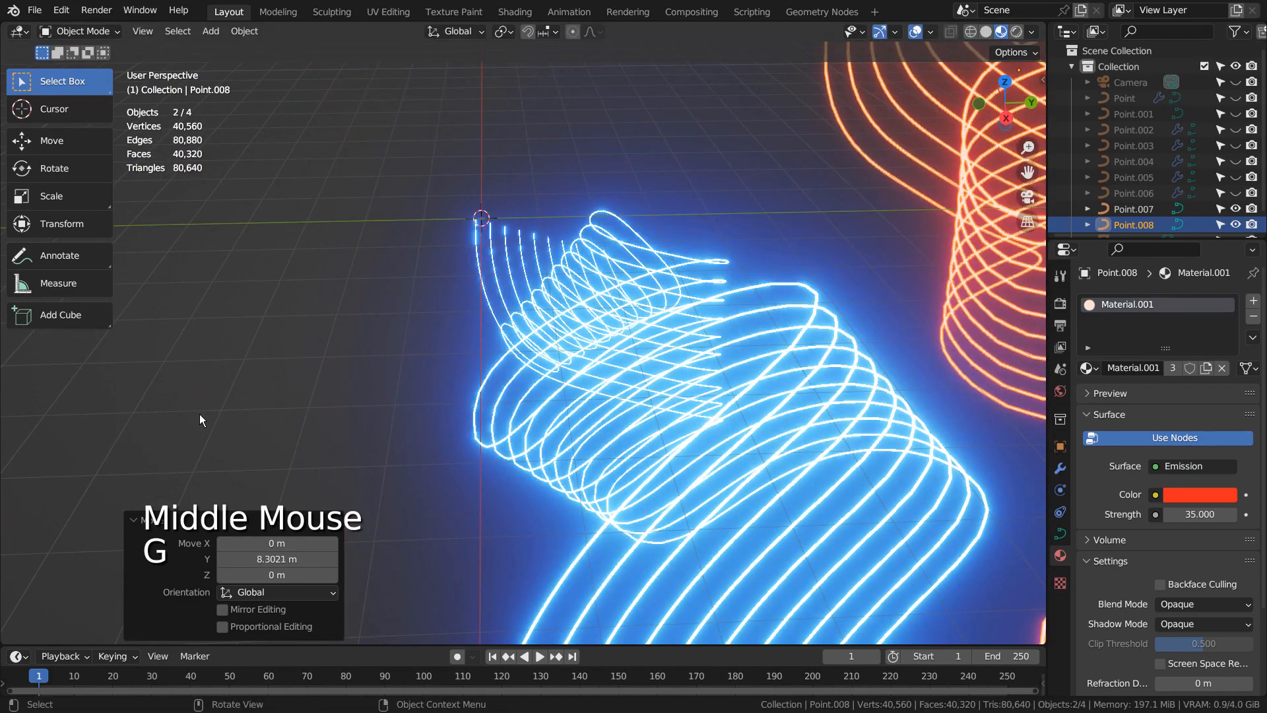
Rotate the red lines by -33.3° in the camera view and move them to overlap the blue lines.
key(KP_0)
click(802, 417)
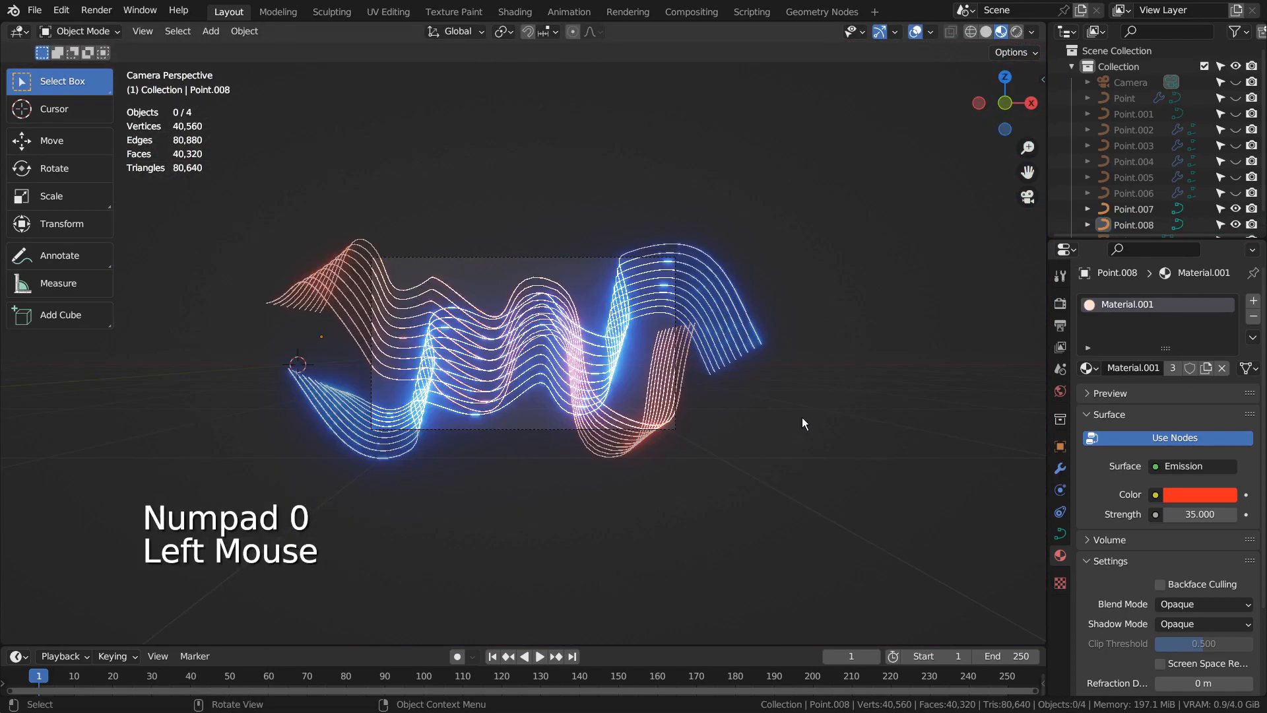
double_click(686, 367)
key(r)
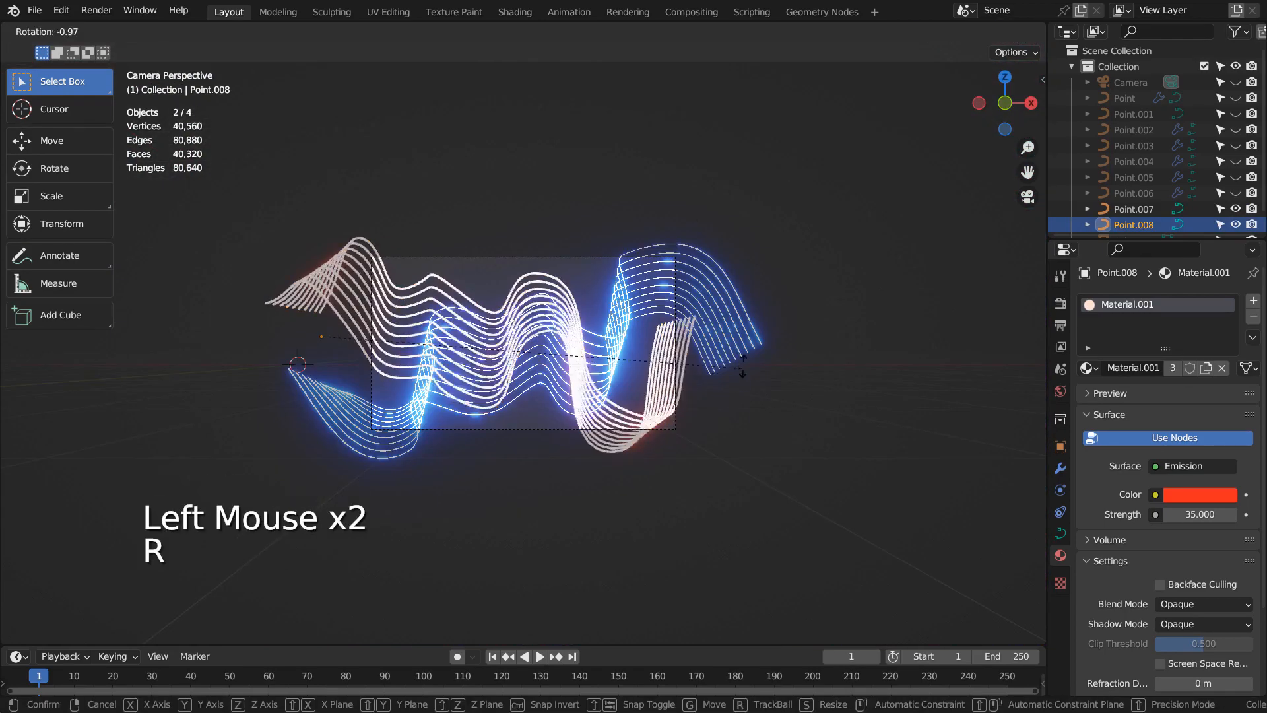
click(644, 165)
key(g)
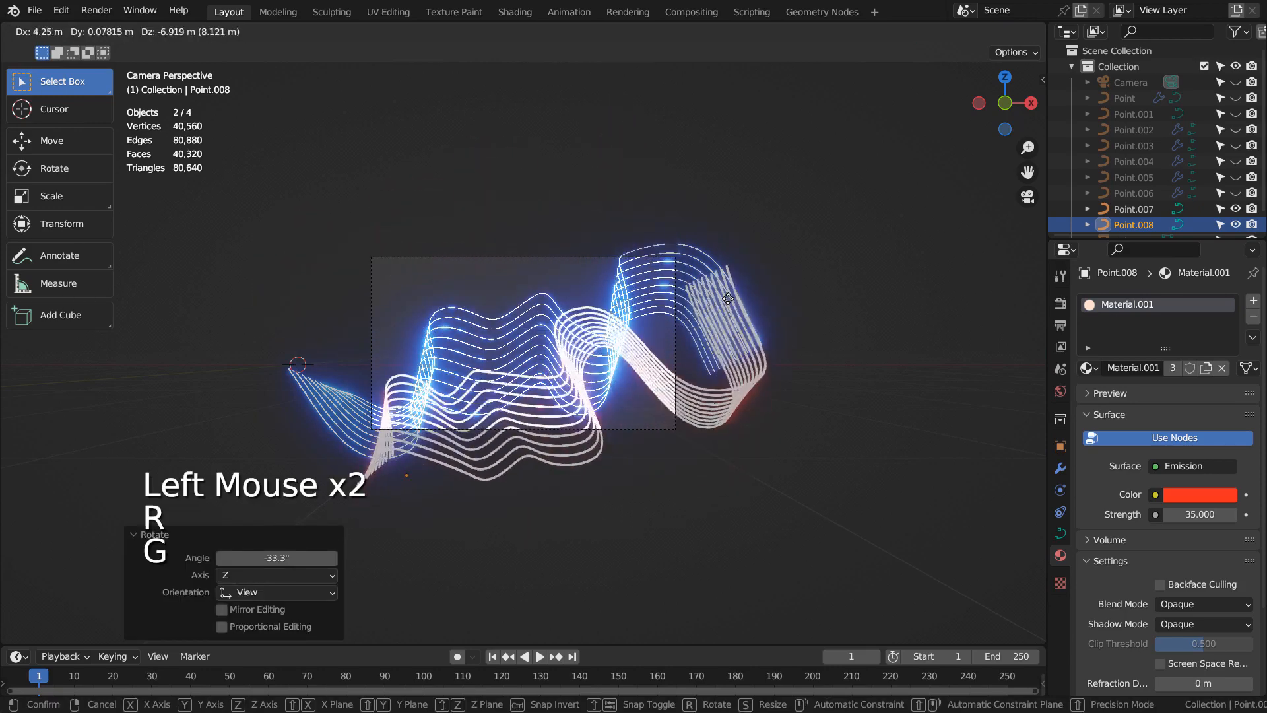
click(704, 272)
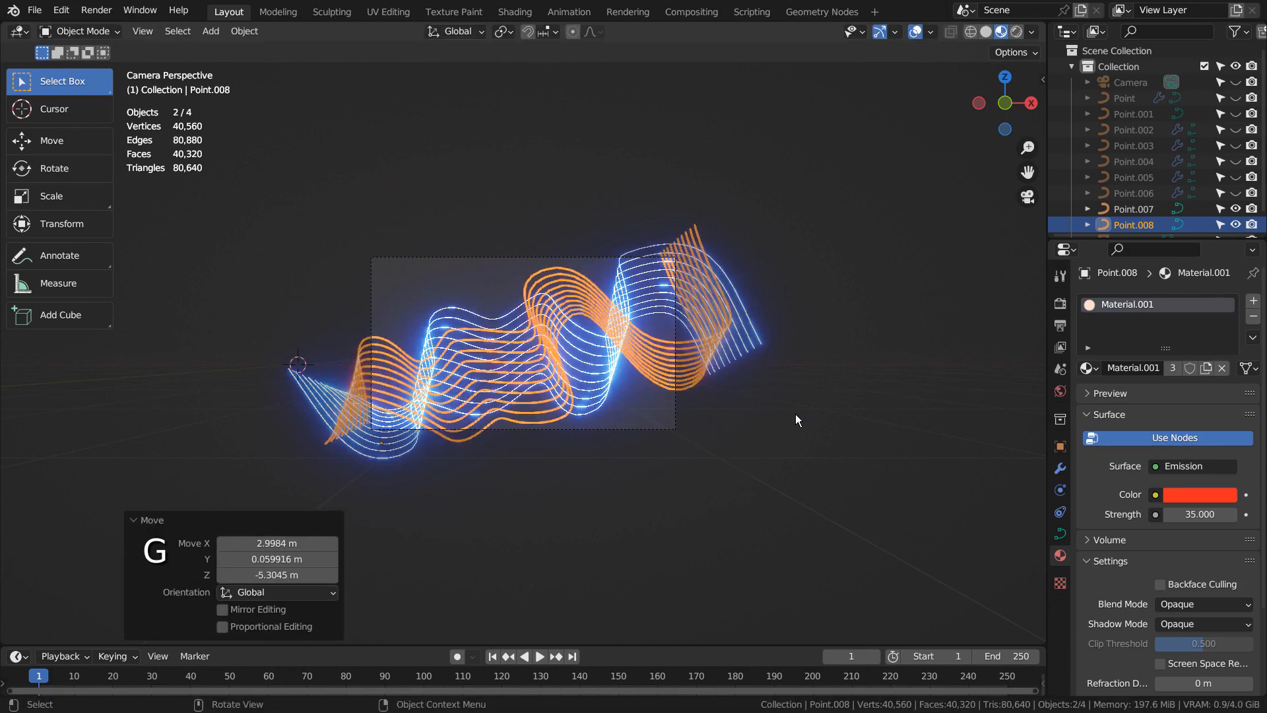
Rotate the red lines 172° in the right side view and reposition them across the blue lines in the camera view.
key(KP_3)
scroll(799, 423, down, 3)
key(r)
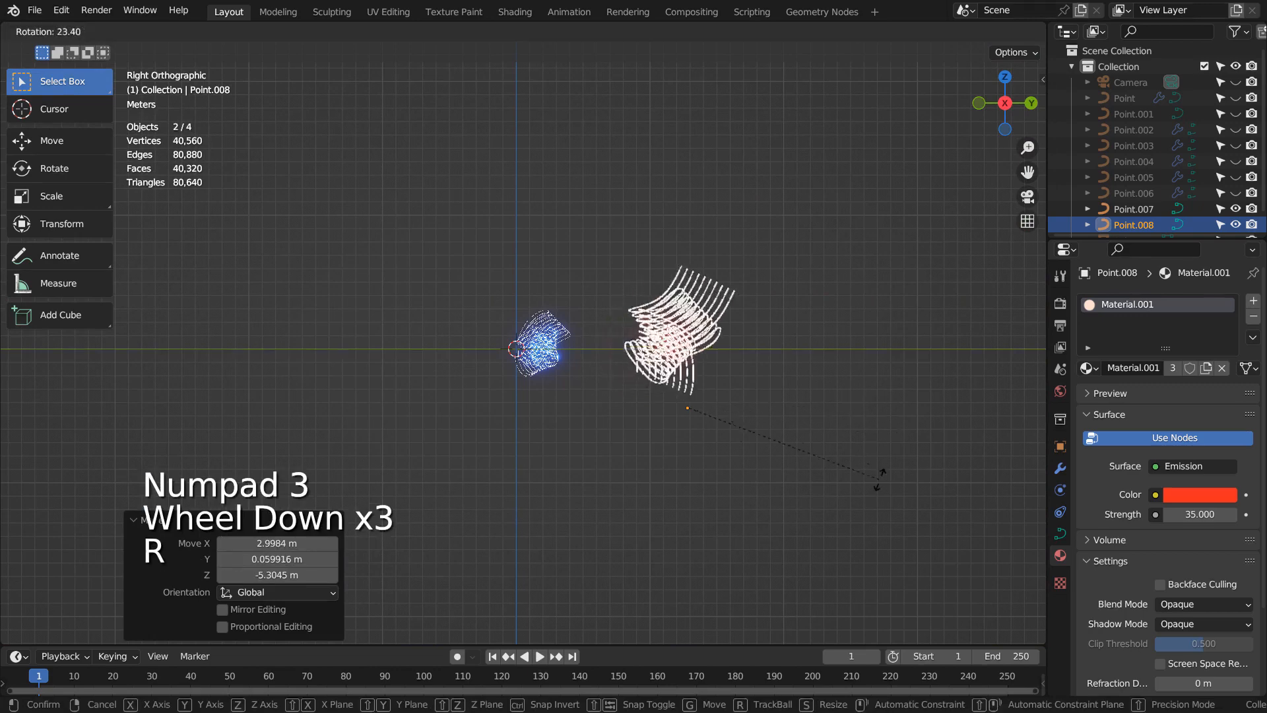
click(741, 505)
key(g)
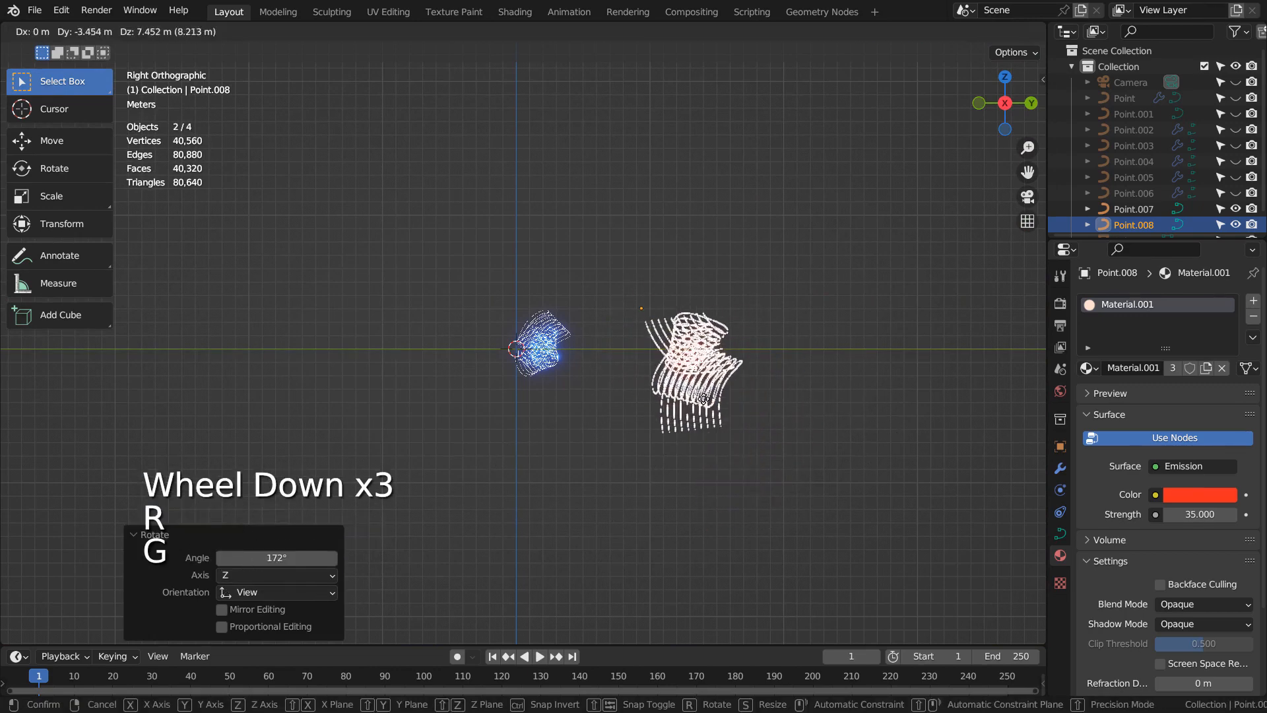
click(702, 379)
key(KP_0)
key(g)
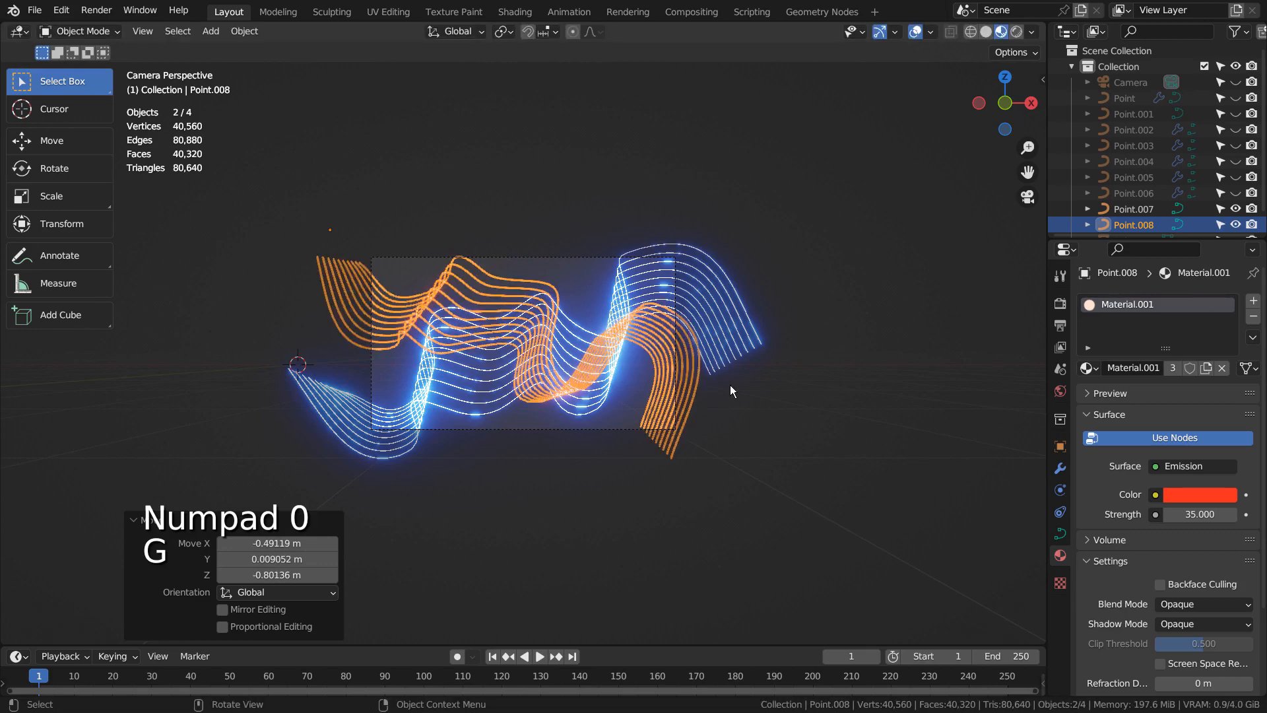
click(826, 412)
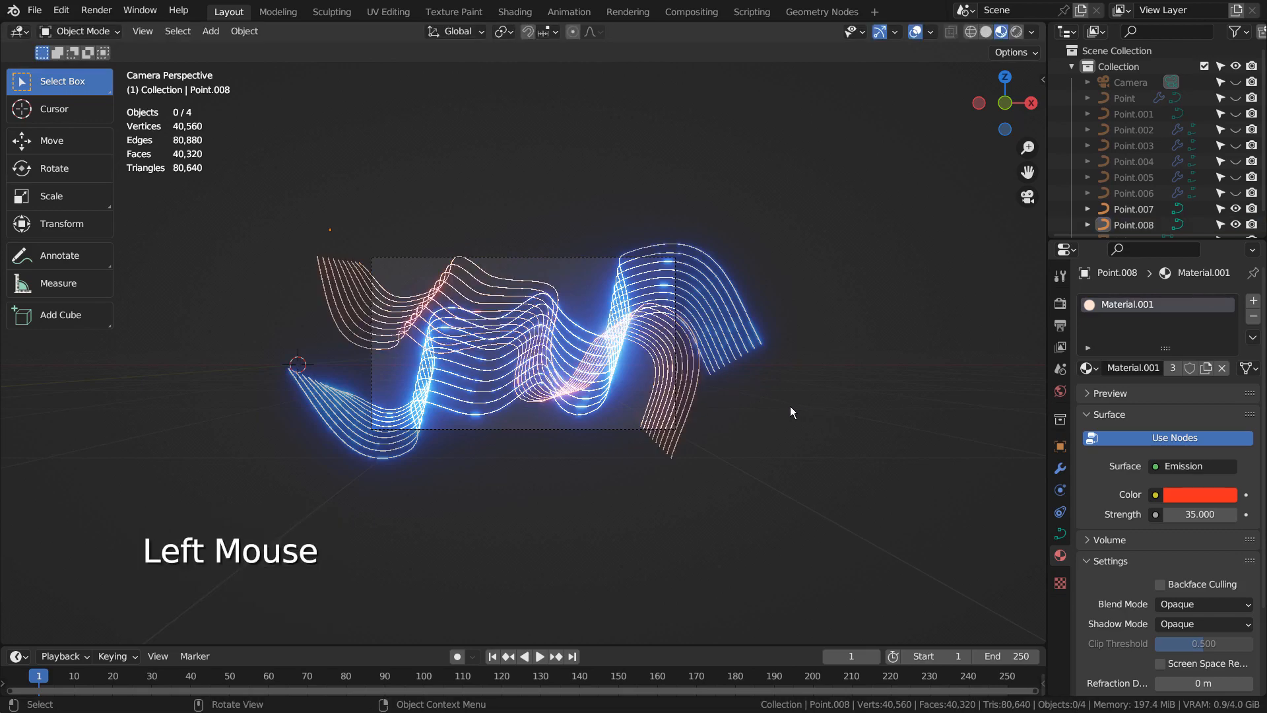
Duplicate the red lines and place the copy farther along the Y axis, behind the original.
double_click(667, 418)
middle_drag(667, 418, 672, 491)
scroll(672, 491, down, 4)
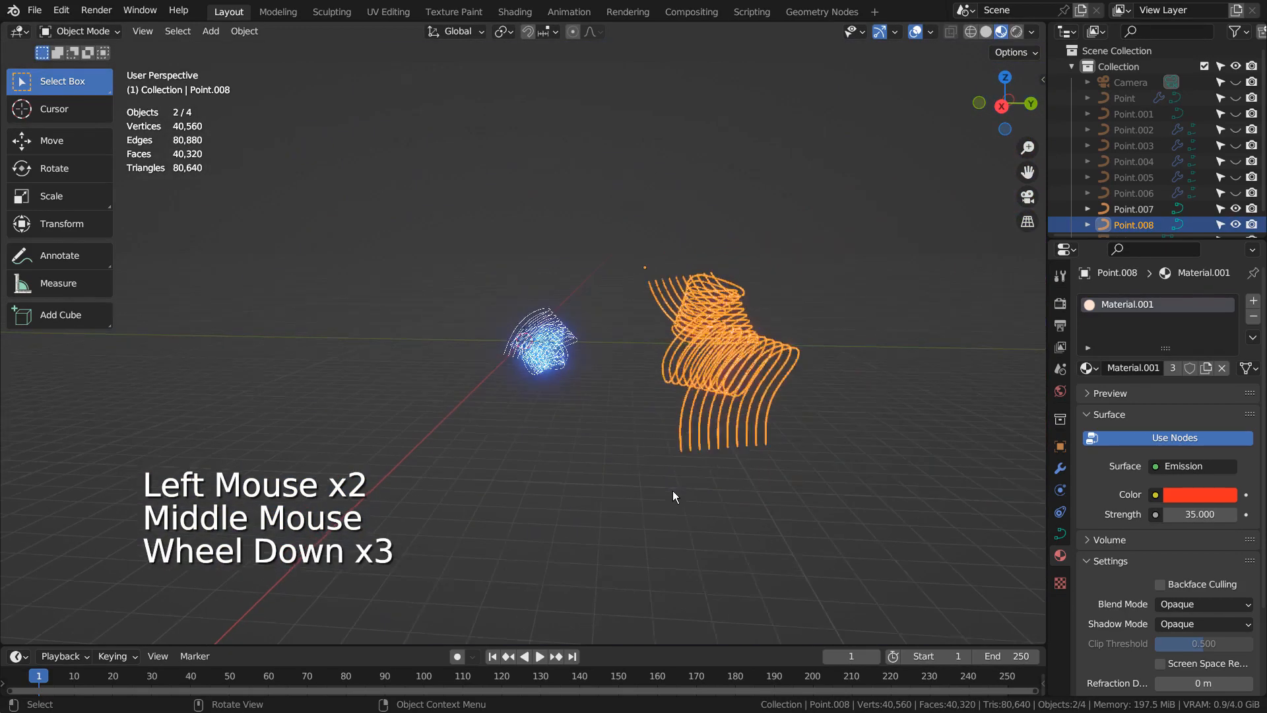
key(shift+d)
click(858, 475)
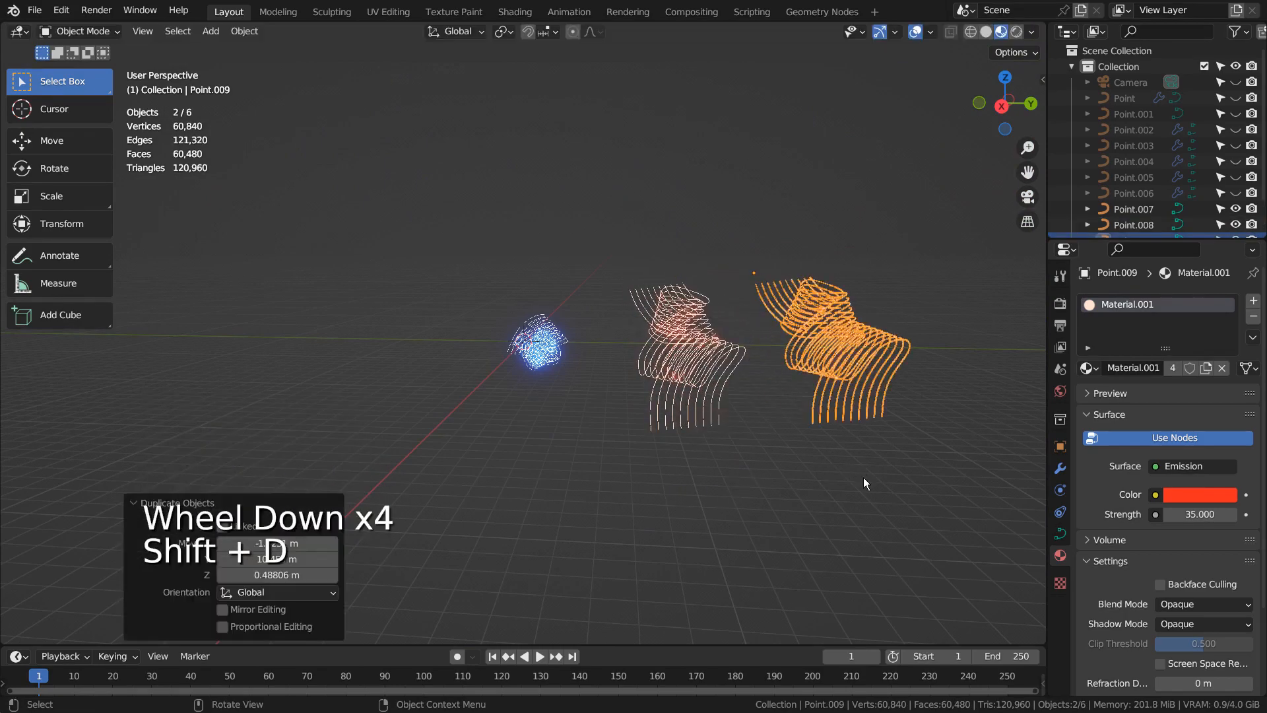
Scale the new copy by 2.931 and move it about -11.07 m in X and 6.38 m in Z in the camera view.
key(KP_0)
key(s)
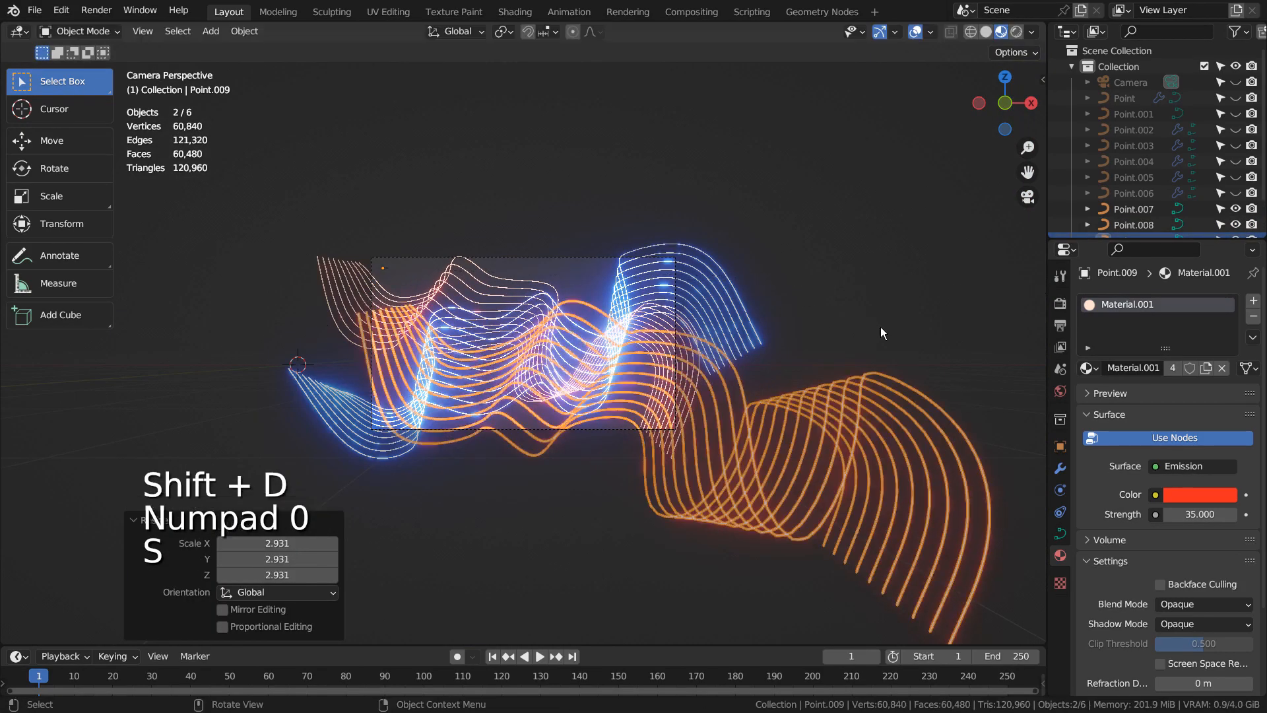
key(g)
click(708, 227)
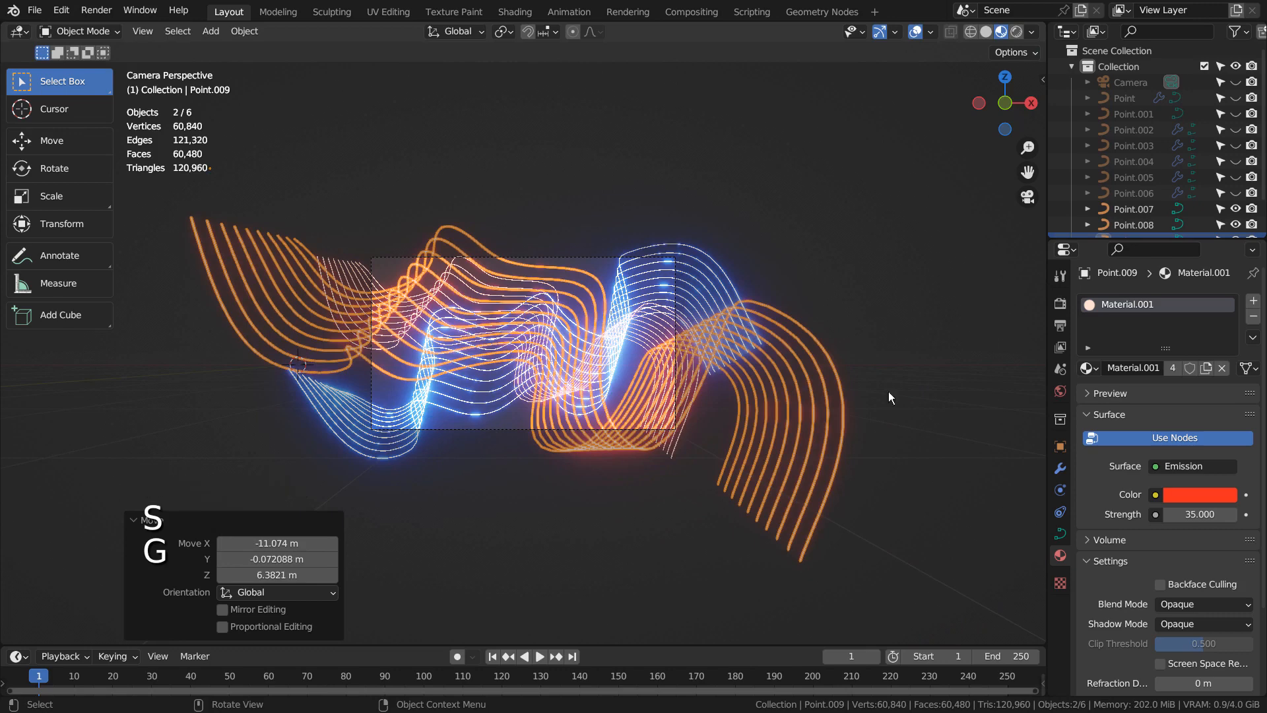
Assign the green emission material Material.002 to the enlarged copy and deselect it.
click(1176, 367)
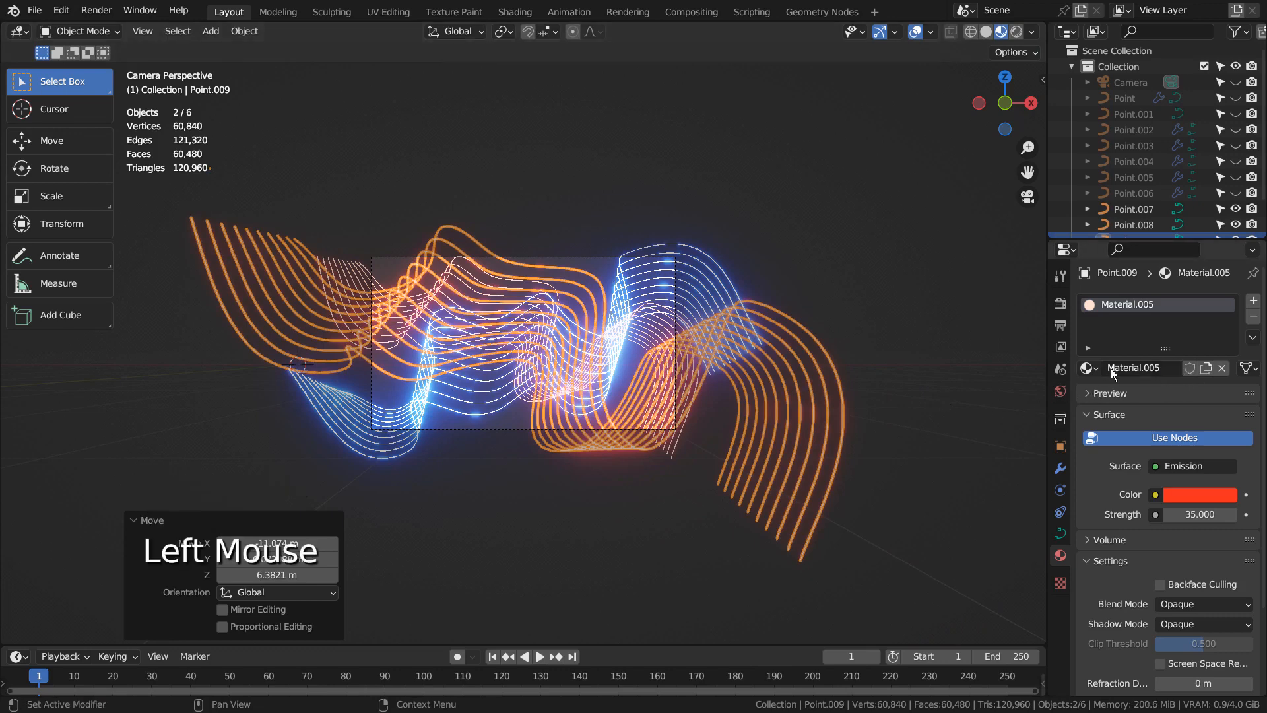
click(1087, 368)
click(1029, 422)
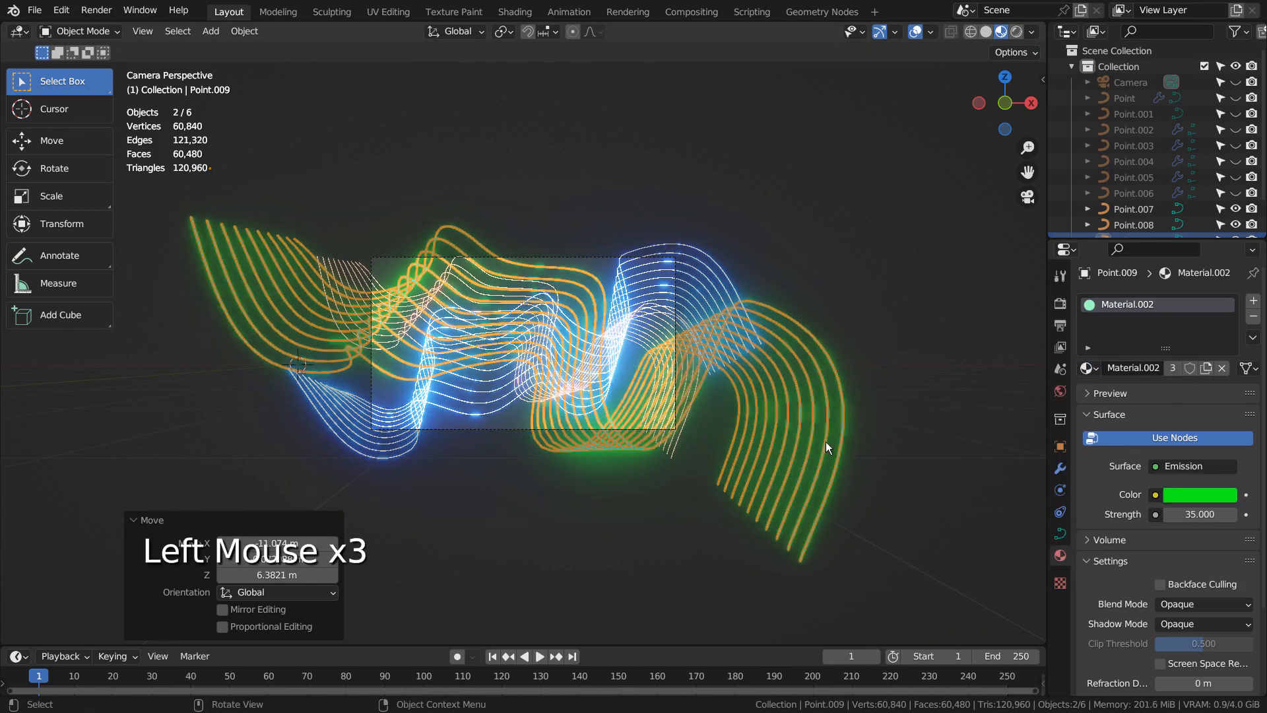
click(556, 560)
Select all the visible blue, red and green line objects and delete them.
middle_drag(904, 532, 767, 545)
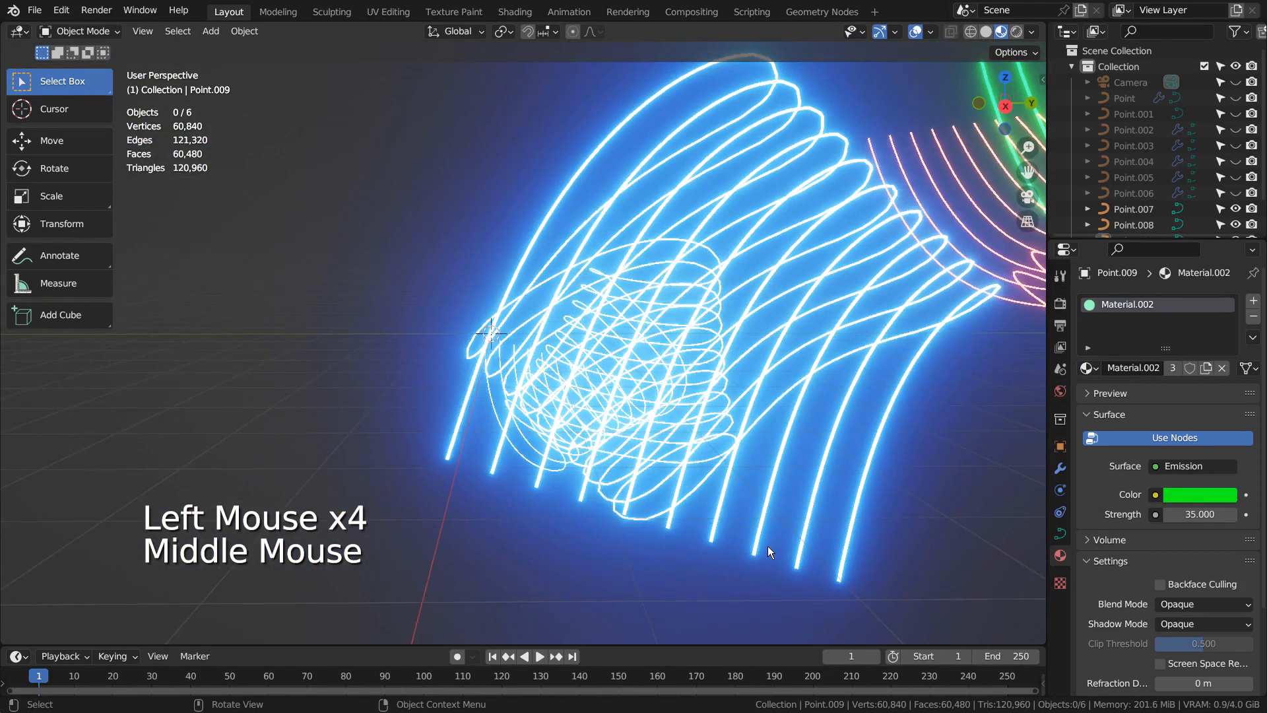
scroll(770, 543, down, 4)
drag(450, 216, 581, 318)
key(x)
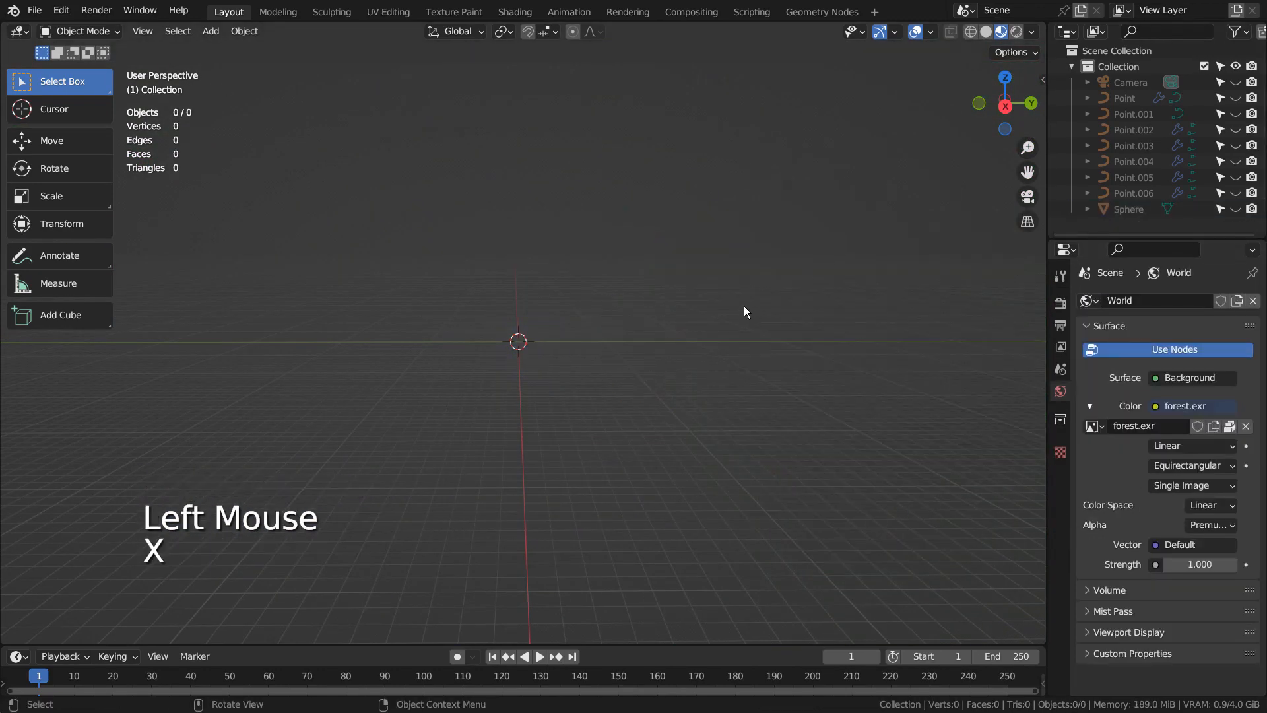
Reveal all hidden objects and show the full light-line scene in the camera view.
key(alt+h)
scroll(753, 374, up, 4)
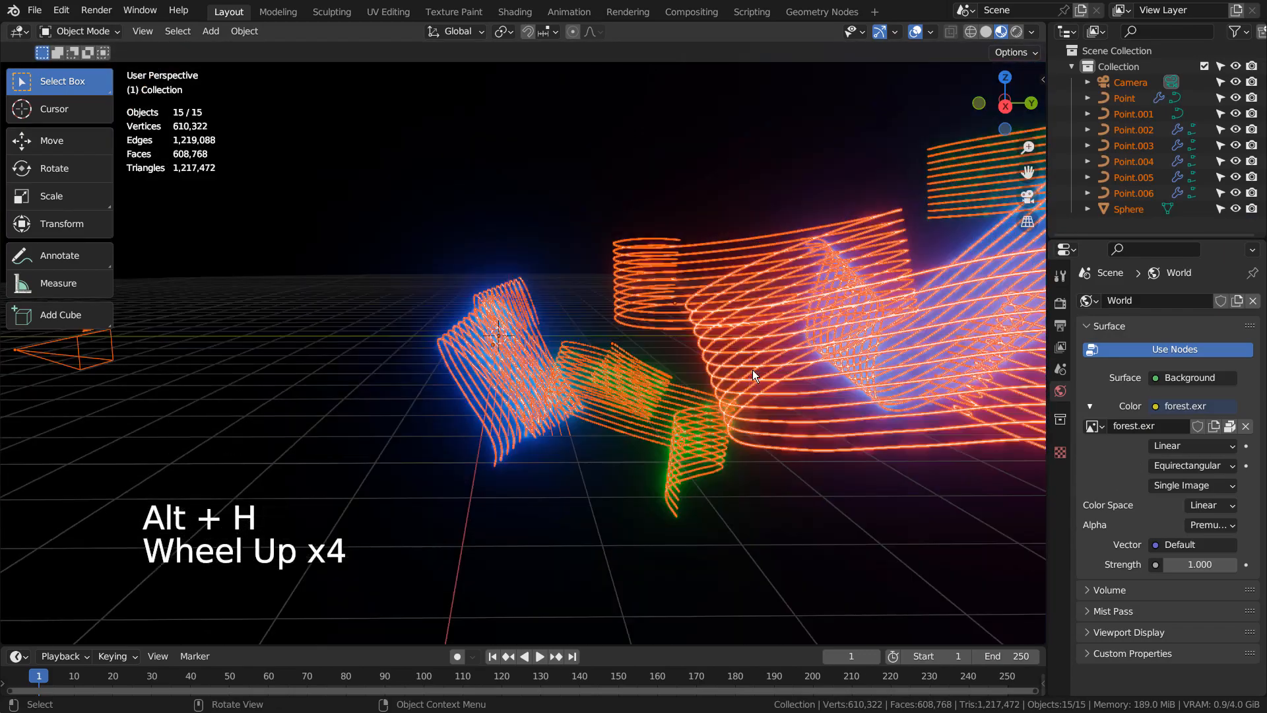
middle_drag(670, 411, 833, 410)
key(KP_0)
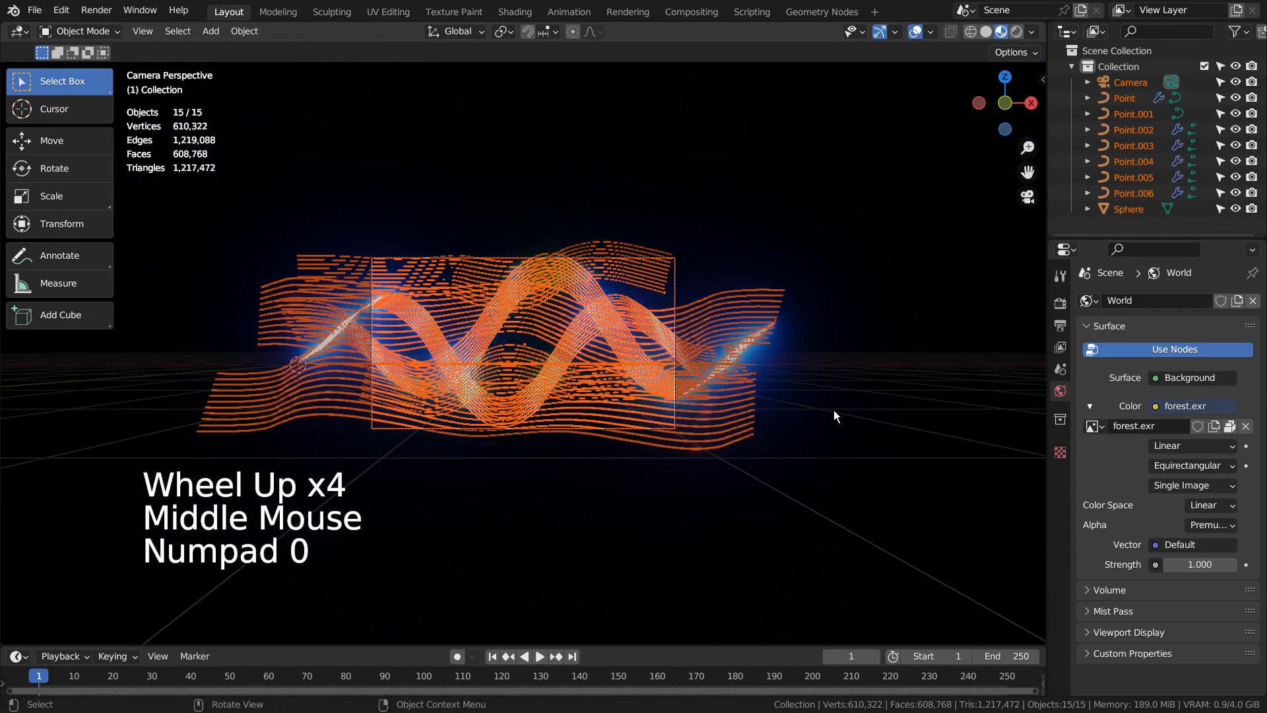
Hide the Point.001 curve so only the glowing lines show in the camera frame.
click(536, 365)
key(h)
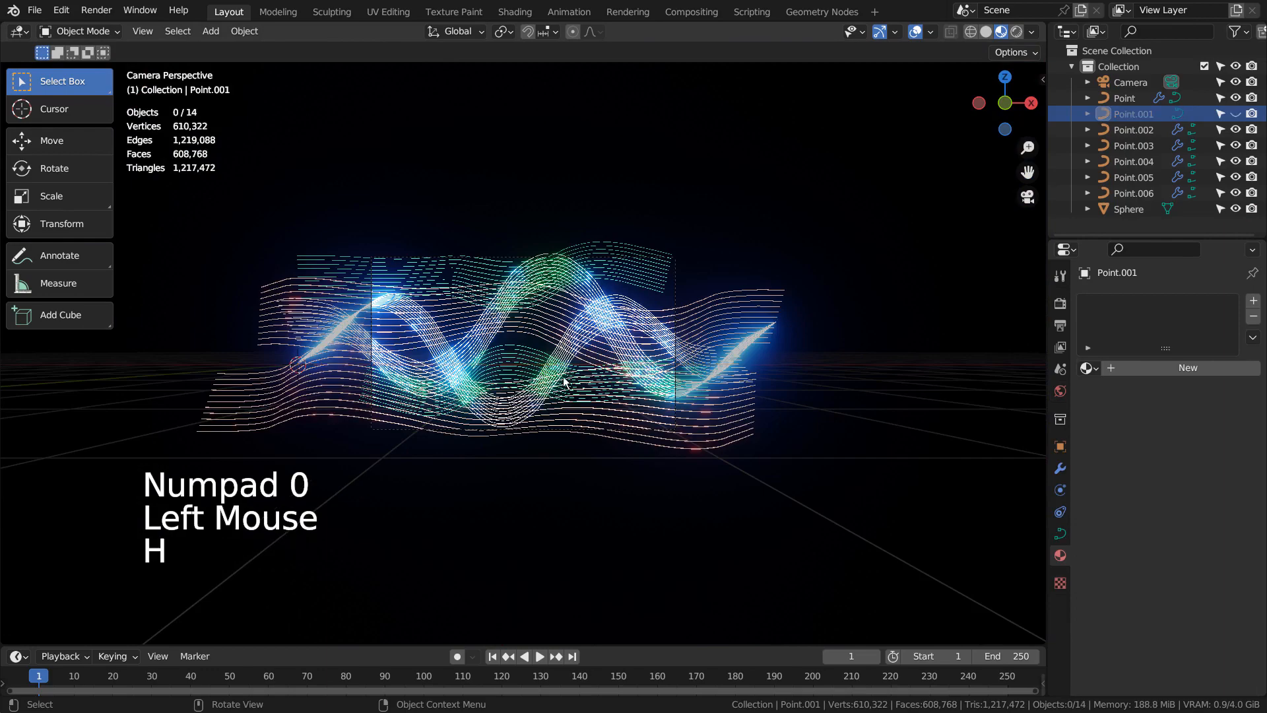
scroll(567, 379, up, 4)
scroll(568, 378, down, 2)
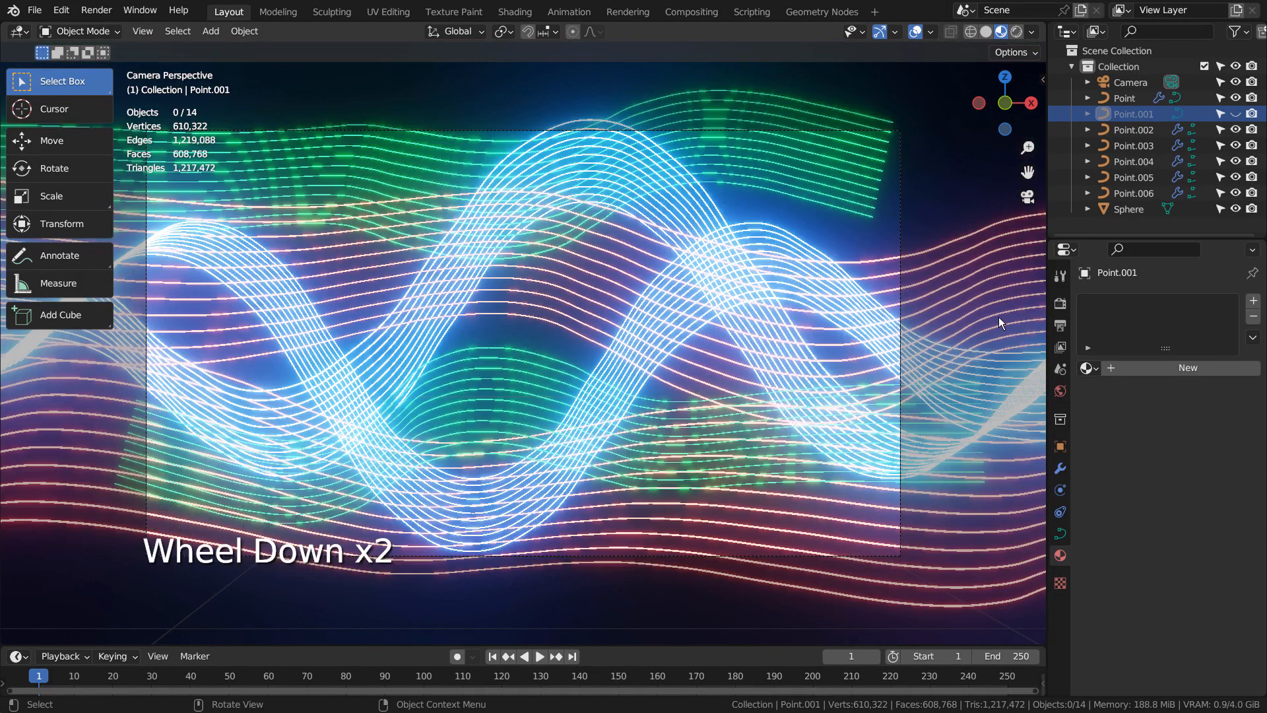
Show the compositing node tree full-screen without its sidebar and open the White Level color of the RGB Curves node.
click(687, 13)
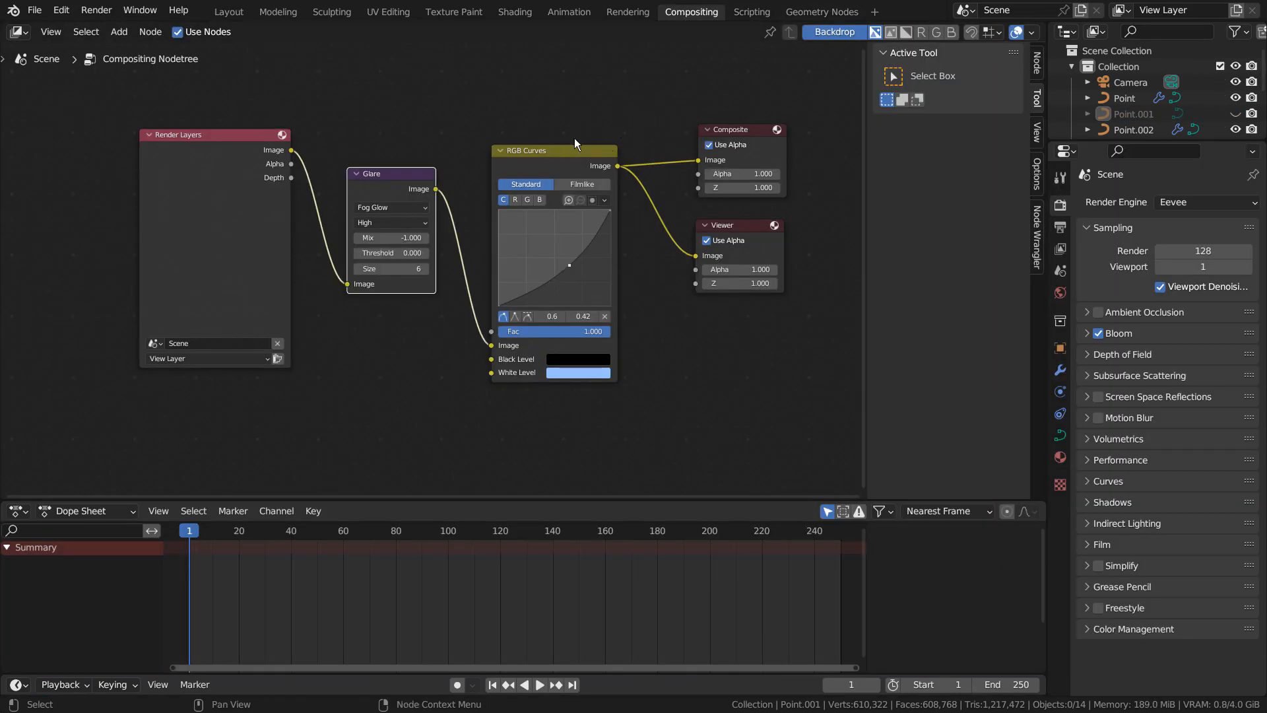
key(ctrl+space)
key(n)
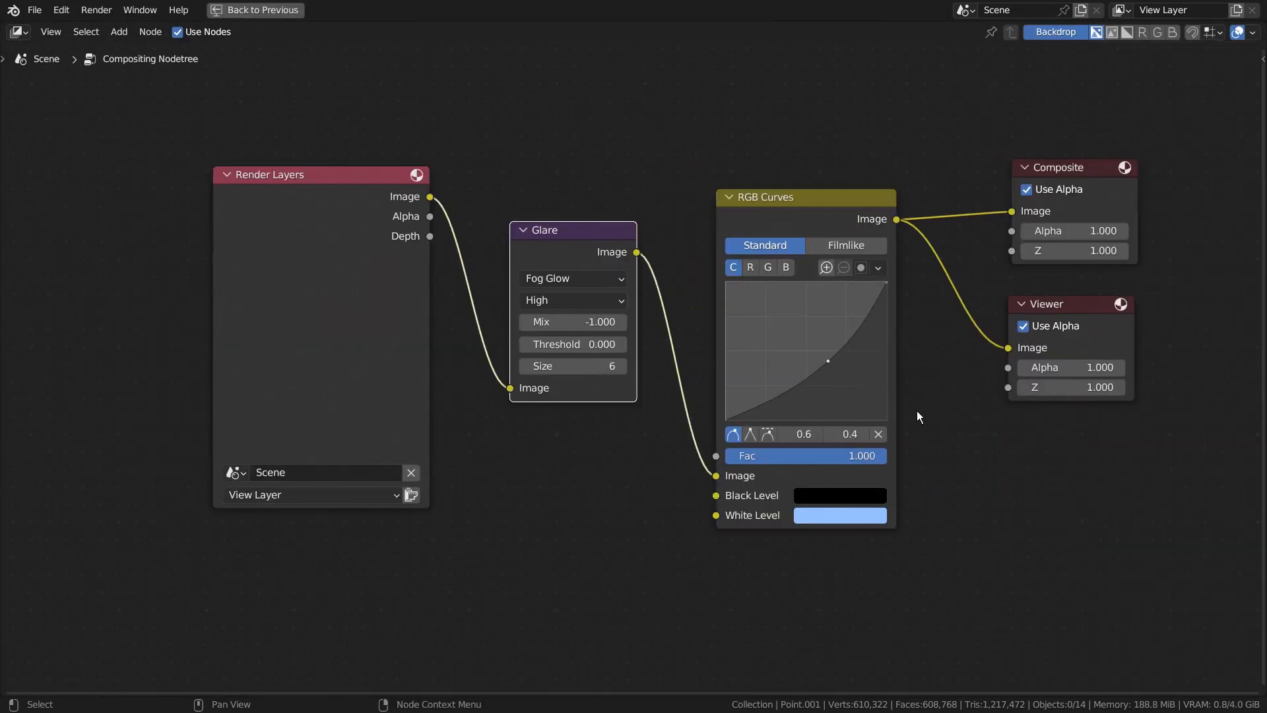
middle_drag(916, 410, 910, 495)
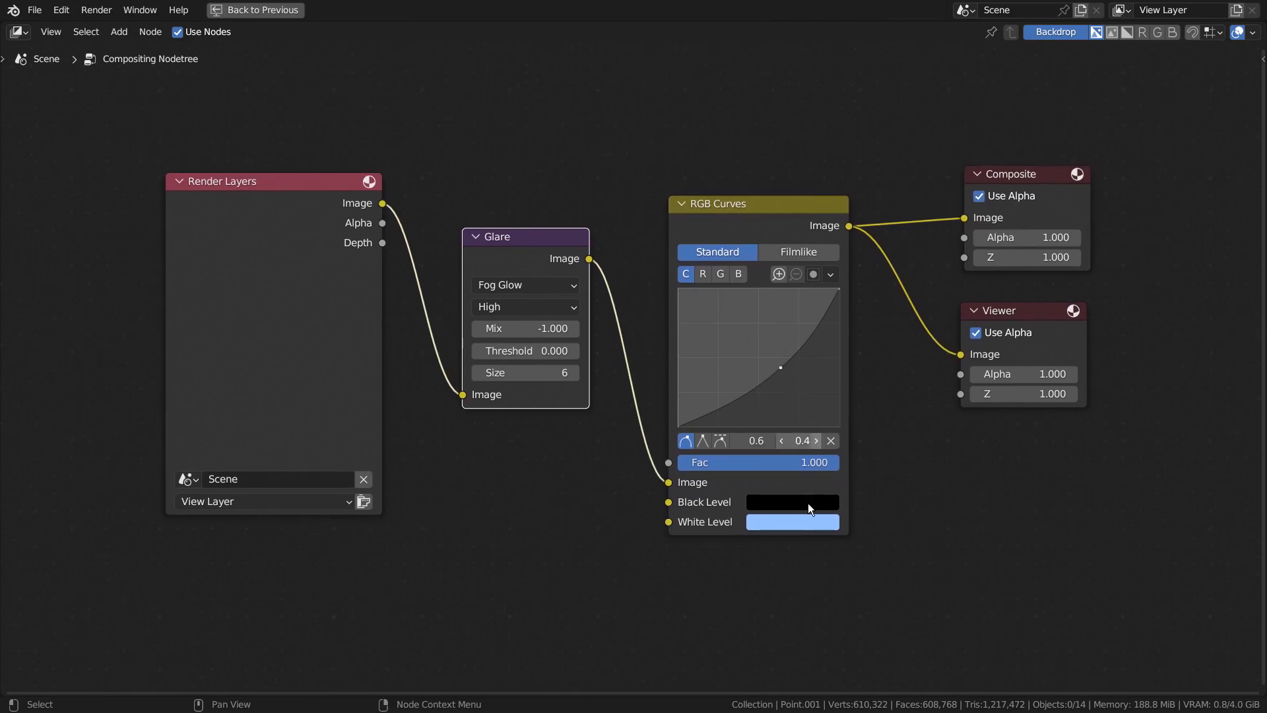
click(798, 521)
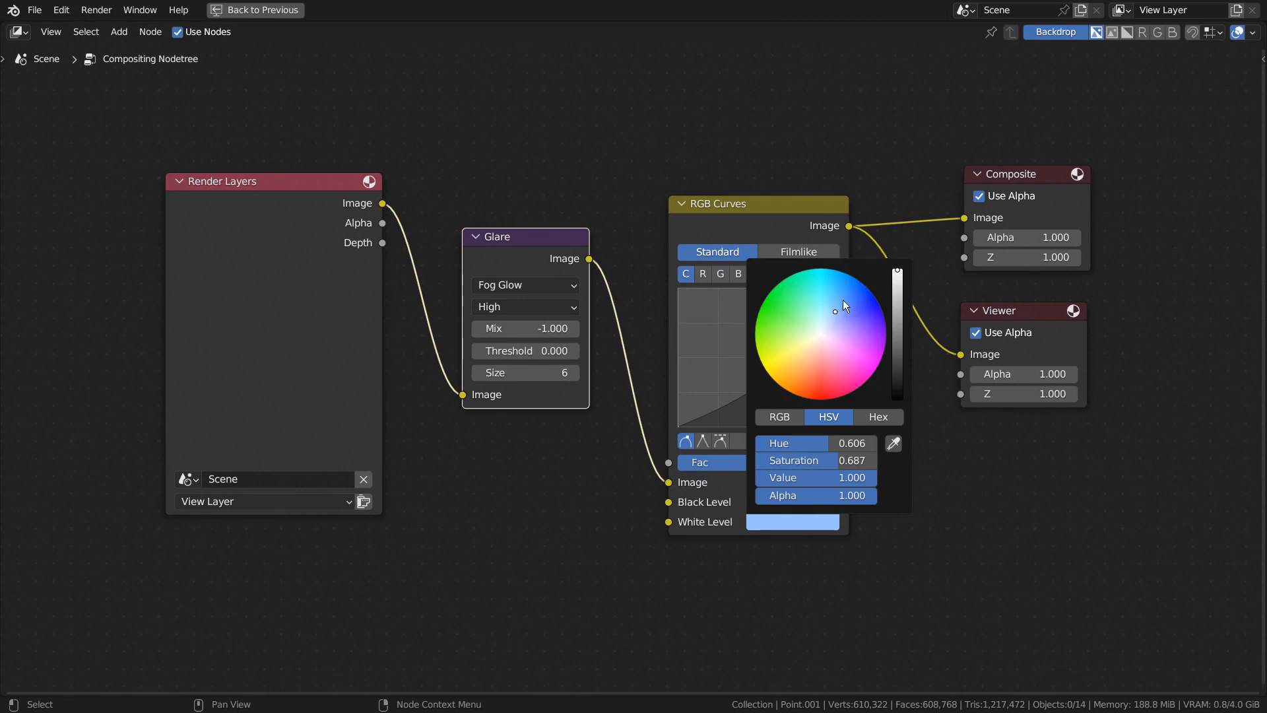